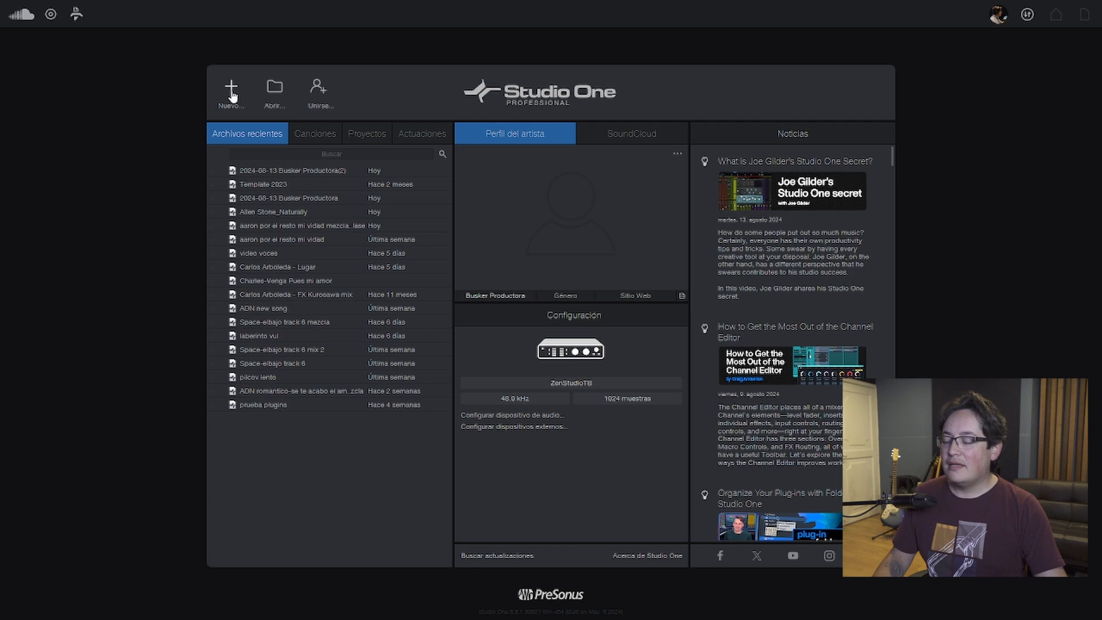
- Open the new document dialog, browse the built-in templates and choose Grabar y mezclar
click(232, 96)
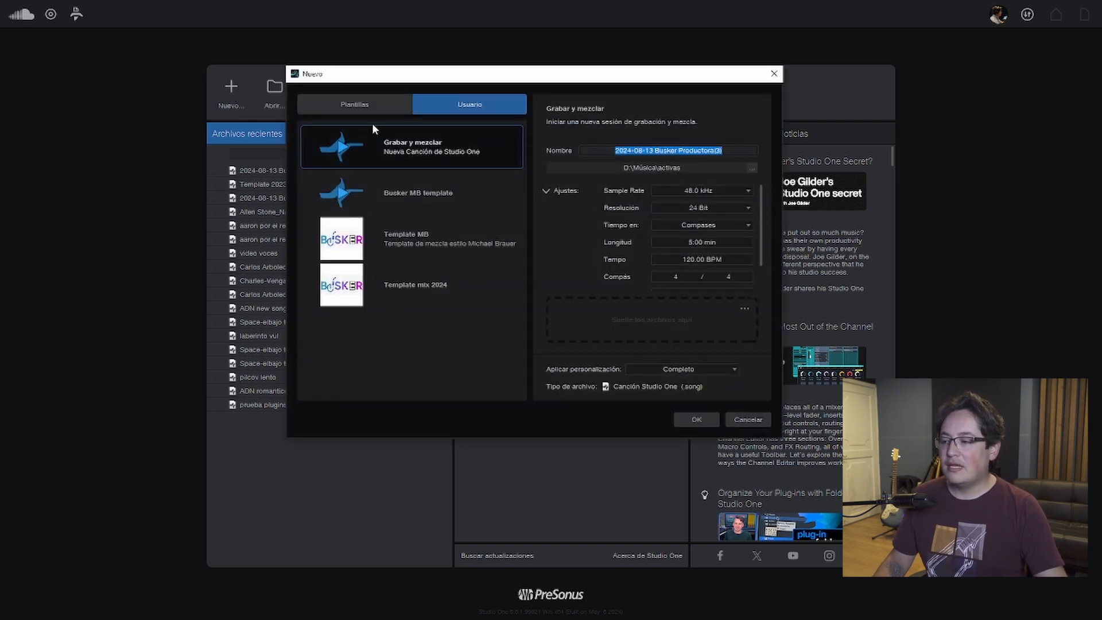
click(372, 109)
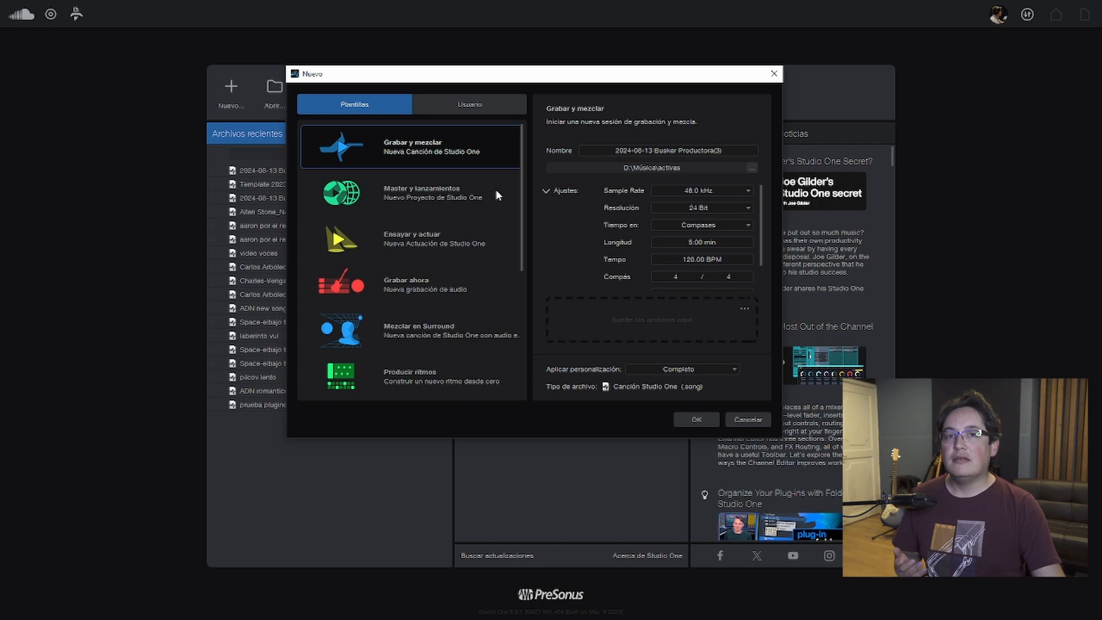
scroll(495, 188, down, 3)
scroll(494, 188, up, 3)
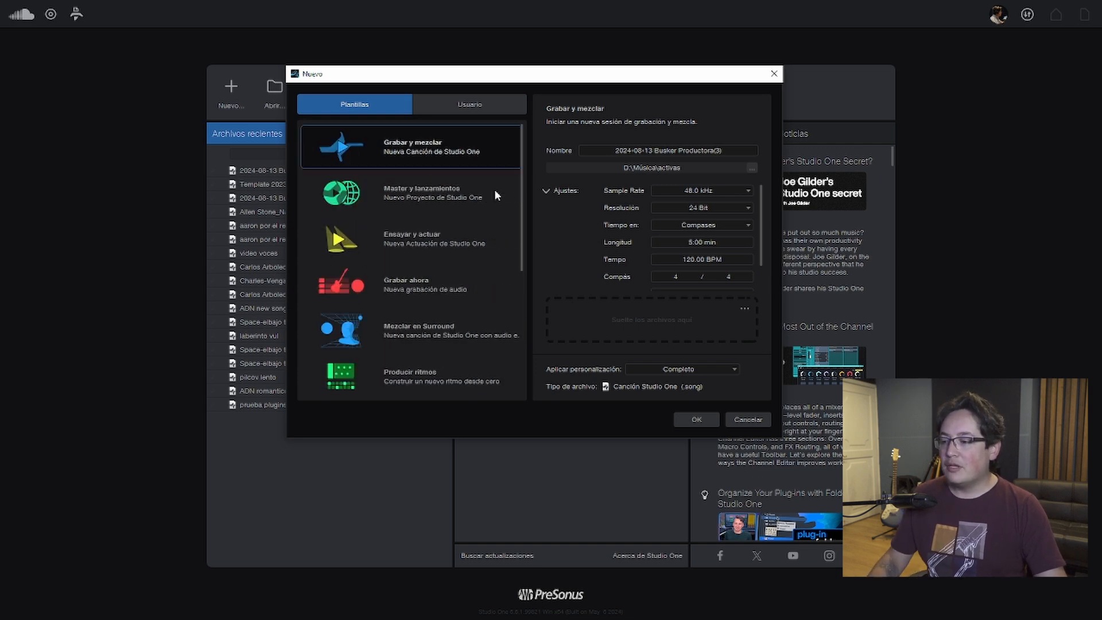
click(391, 191)
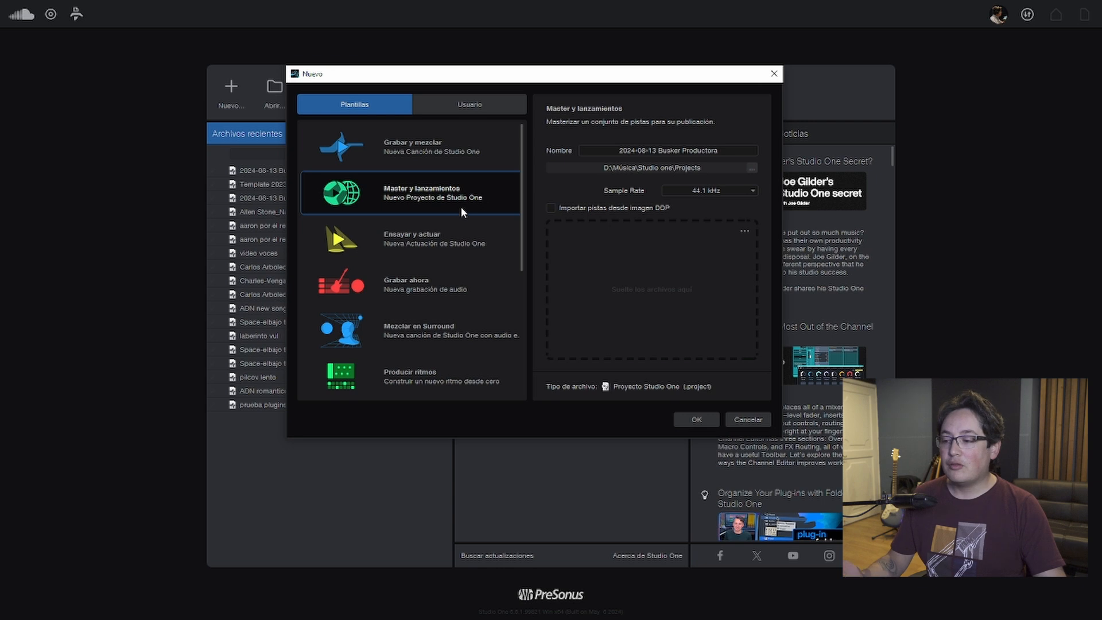
scroll(461, 207, down, 1)
scroll(453, 253, down, 1)
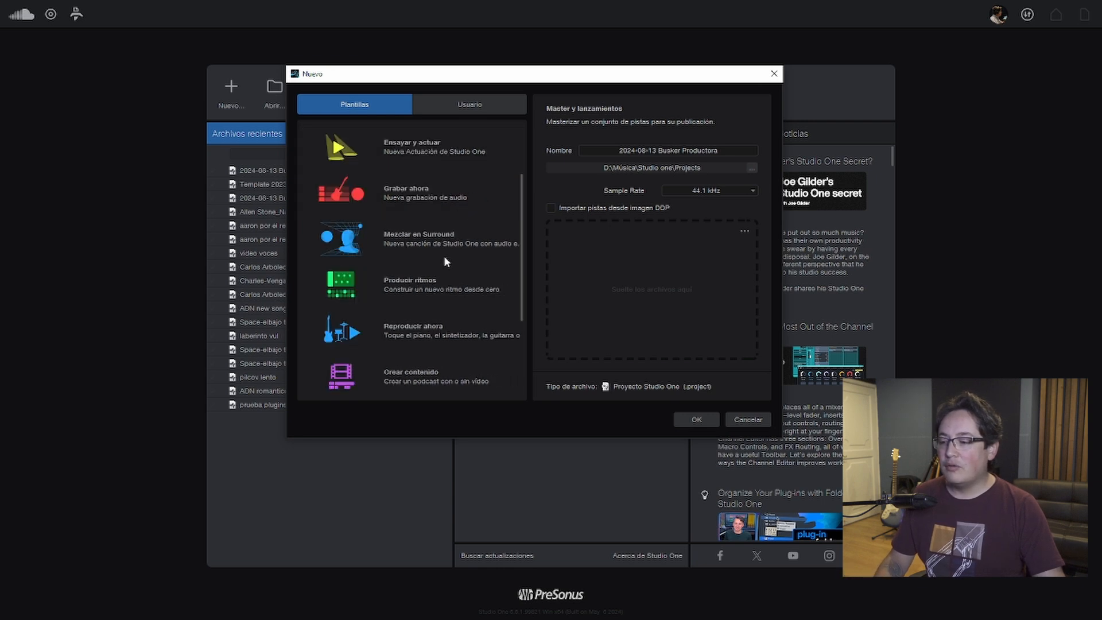
scroll(443, 256, down, 3)
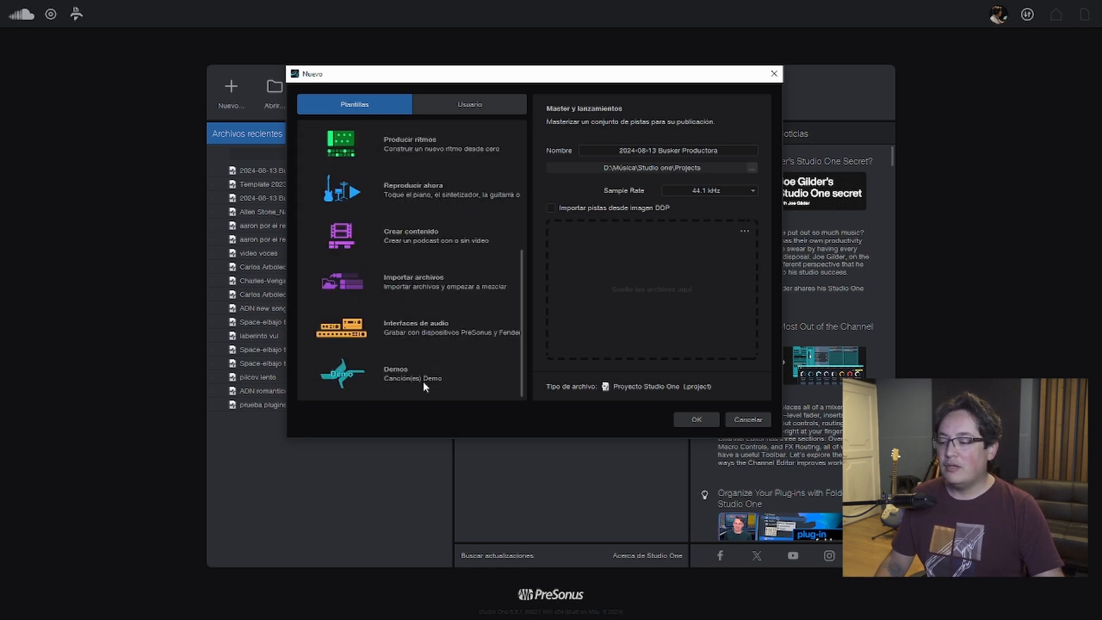
scroll(423, 381, up, 5)
click(422, 146)
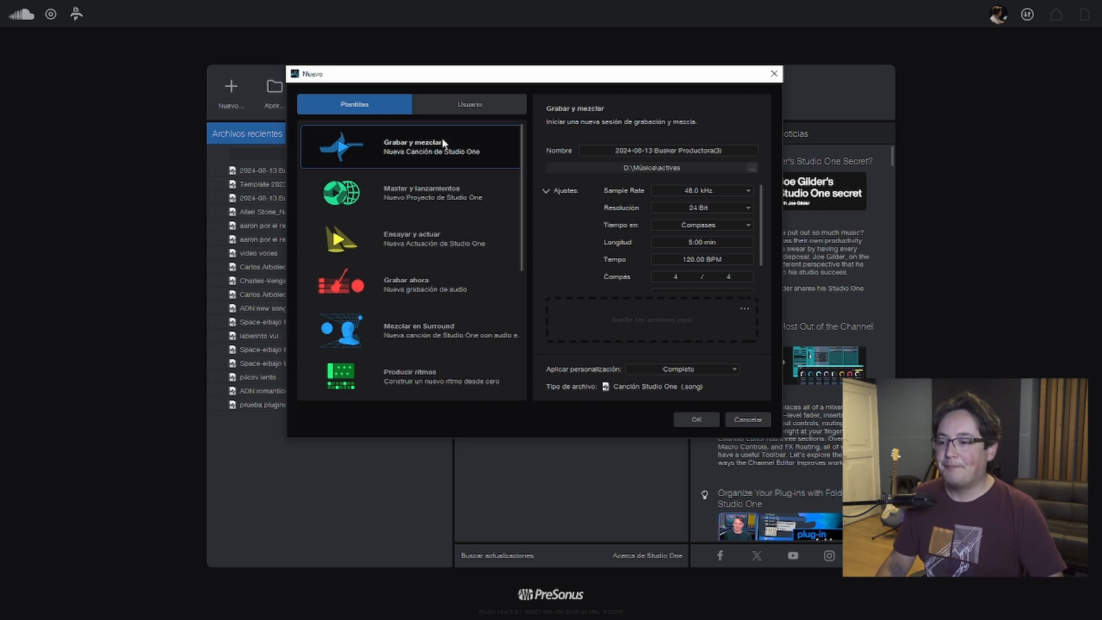
- Name the new song "Artista - cancion"
click(666, 154)
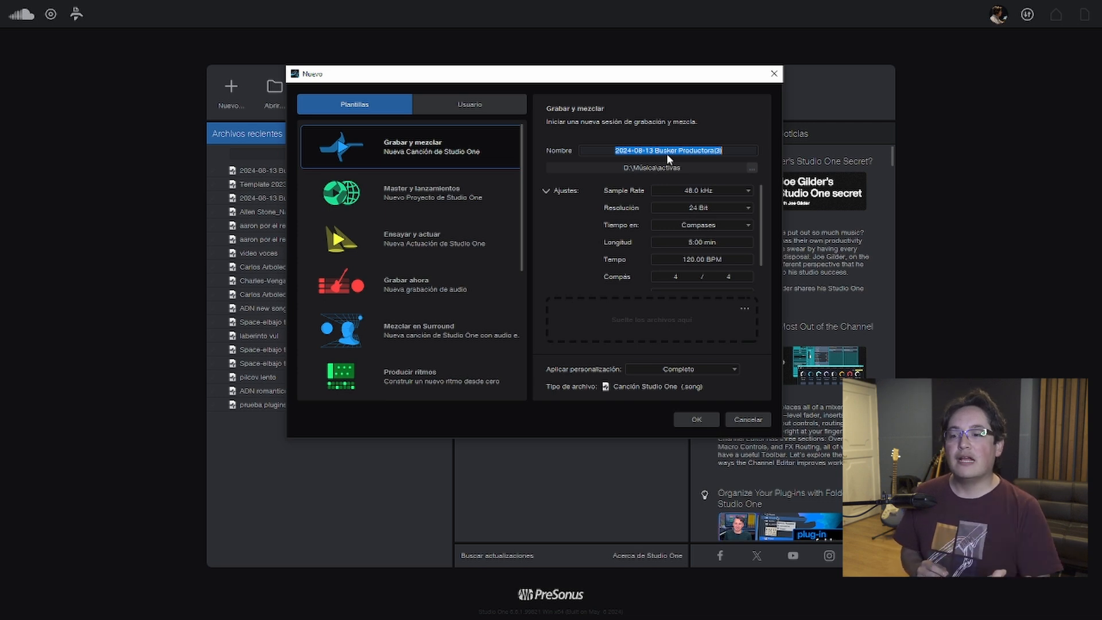
text(Artist)
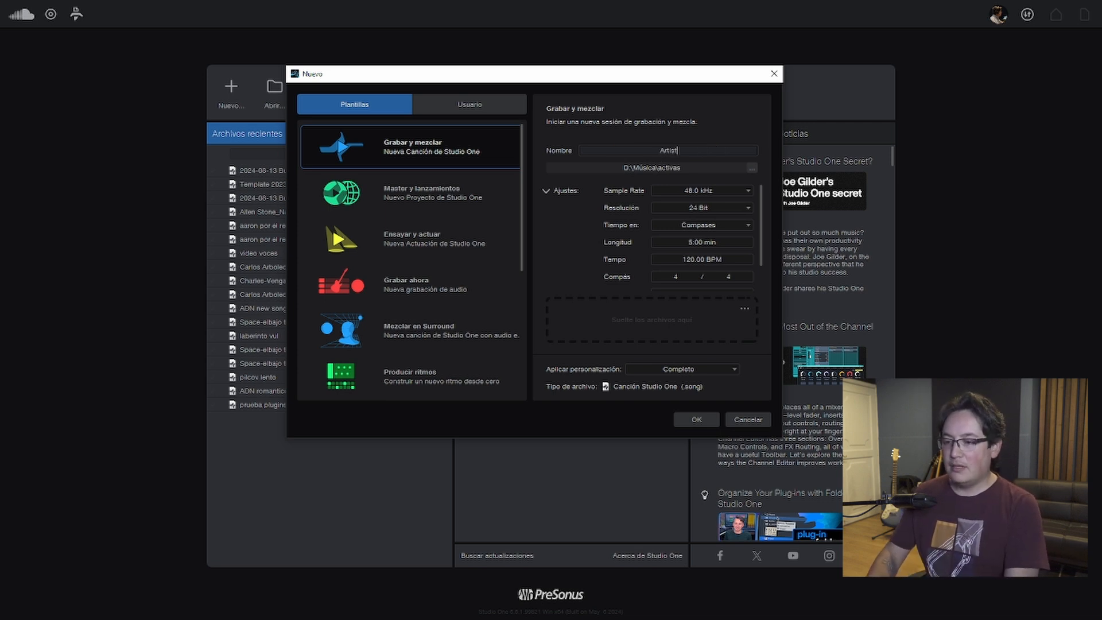
text(a -)
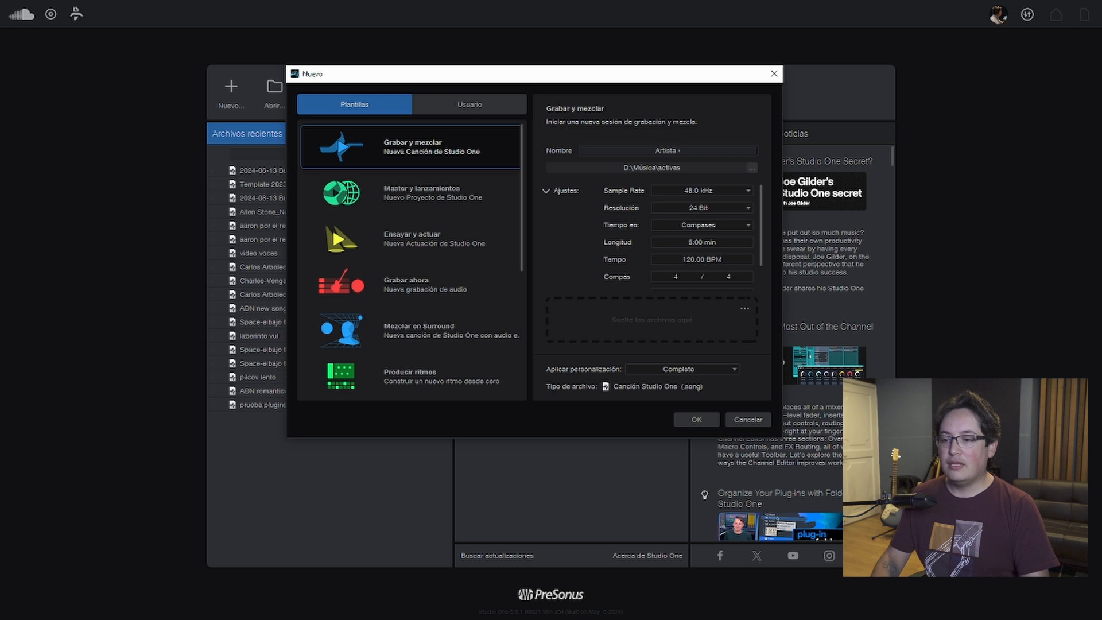
text( cancion)
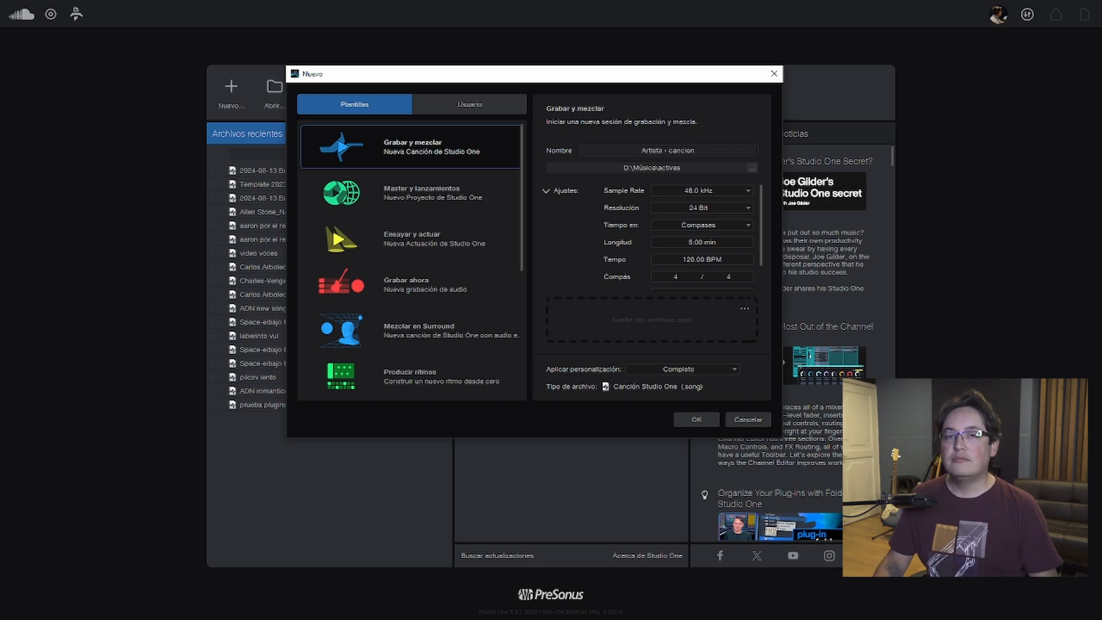
- Choose the activas folder inside Música on drive D: as the song's save location
click(753, 169)
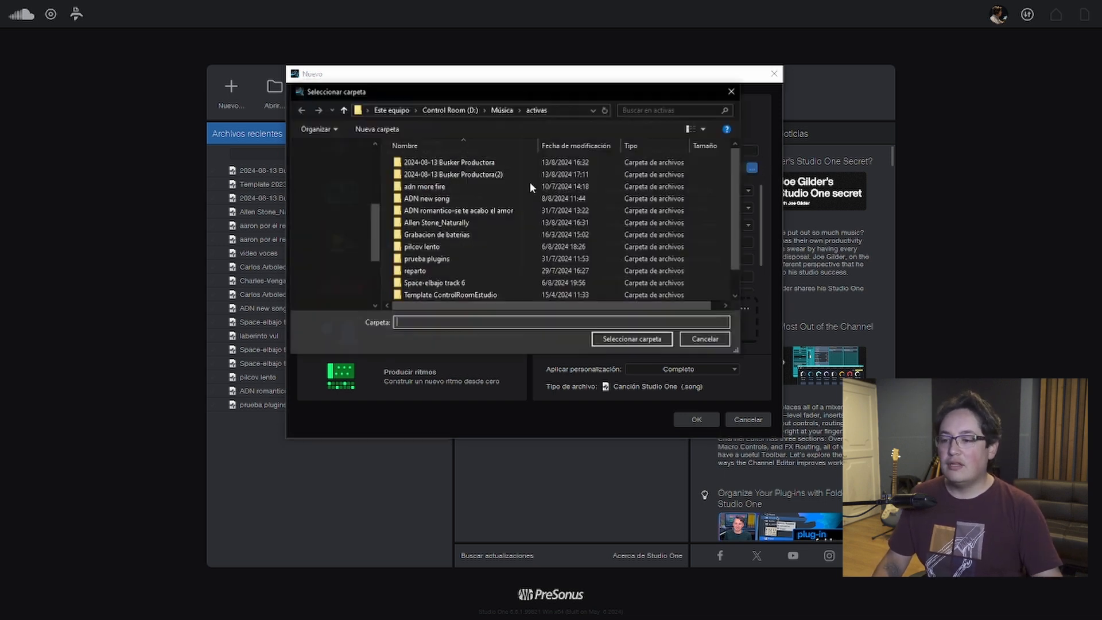
click(447, 110)
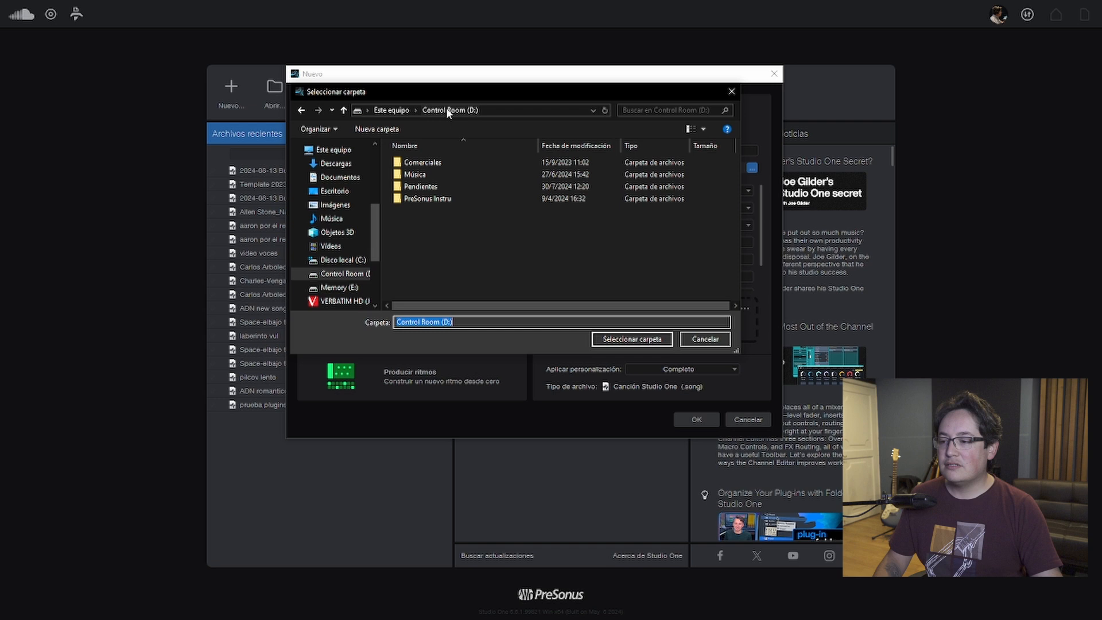
double_click(427, 174)
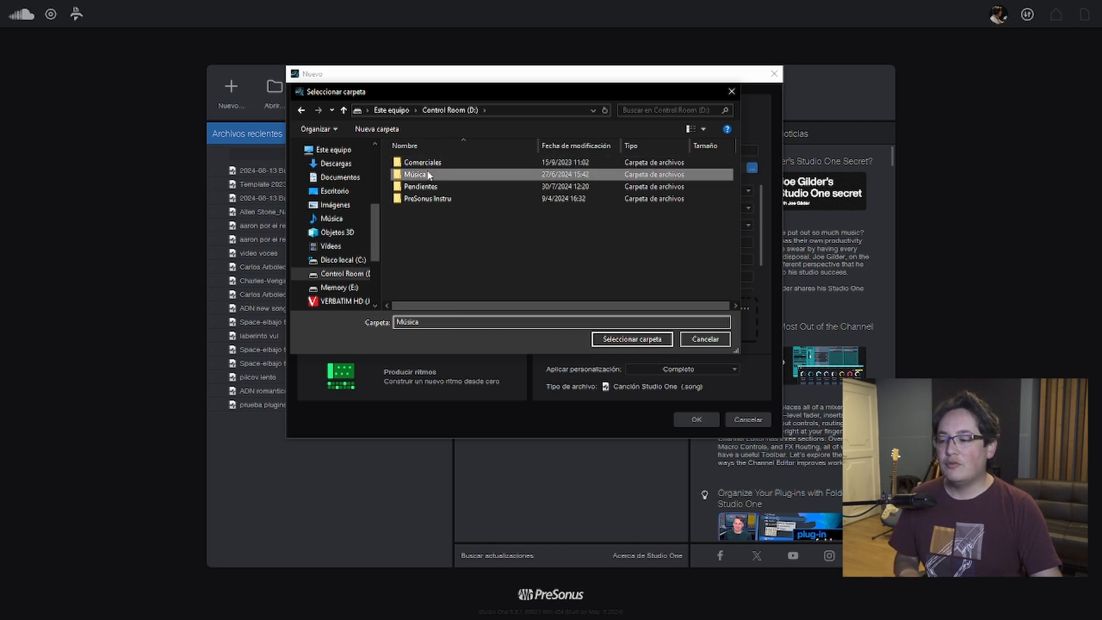
double_click(427, 166)
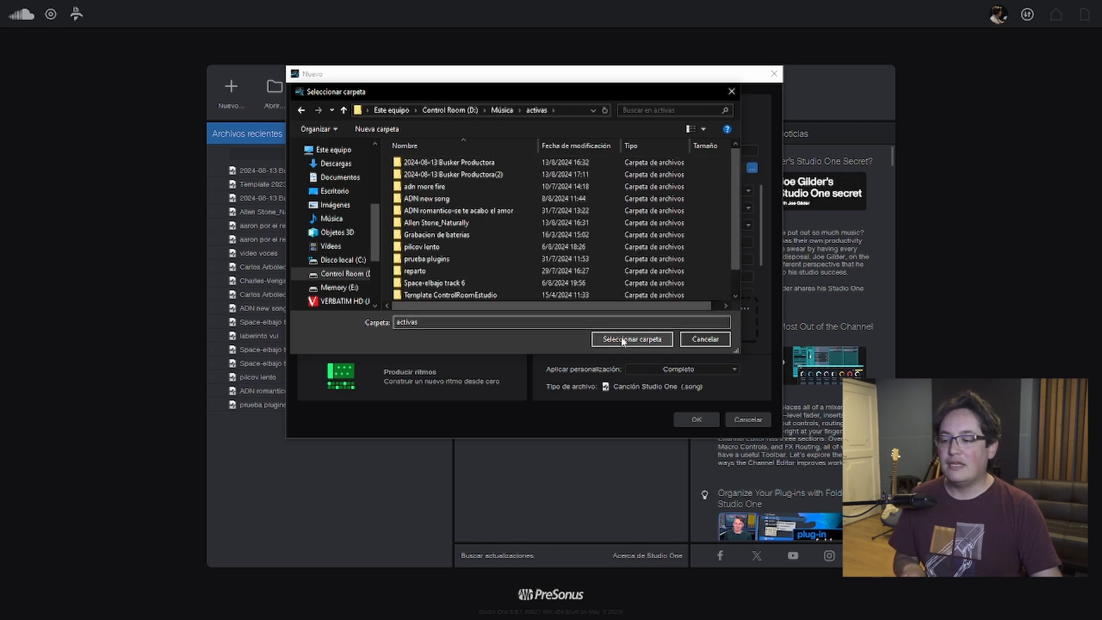
click(632, 339)
- Try sample rates of 44.1, 48.0 and 88.2 kHz for the song, then return to 48.0 kHz
click(689, 192)
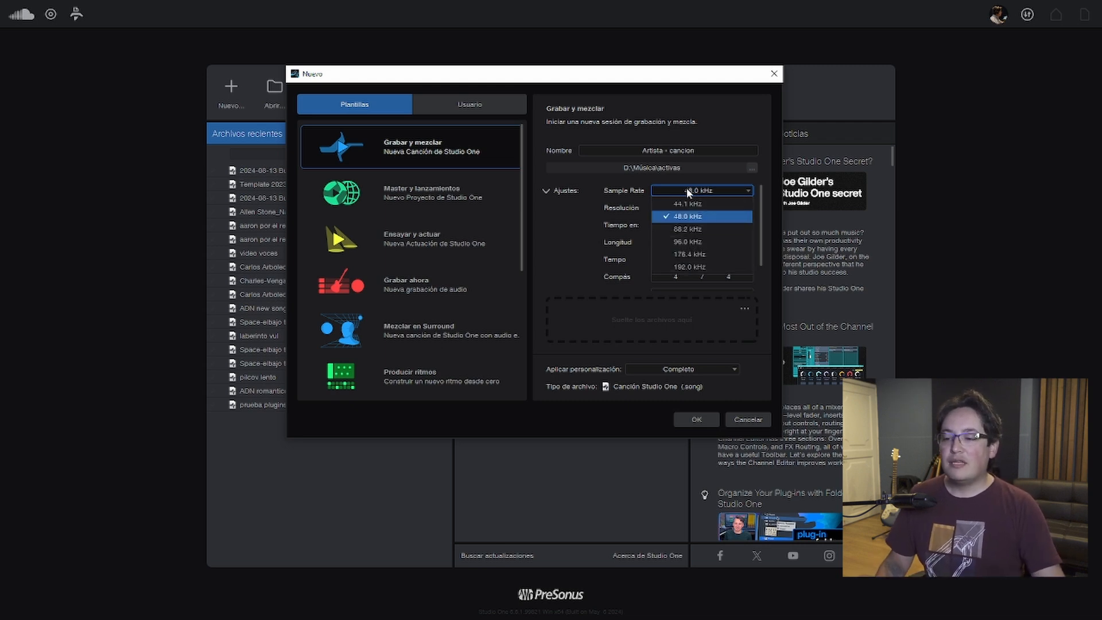
click(687, 205)
click(695, 191)
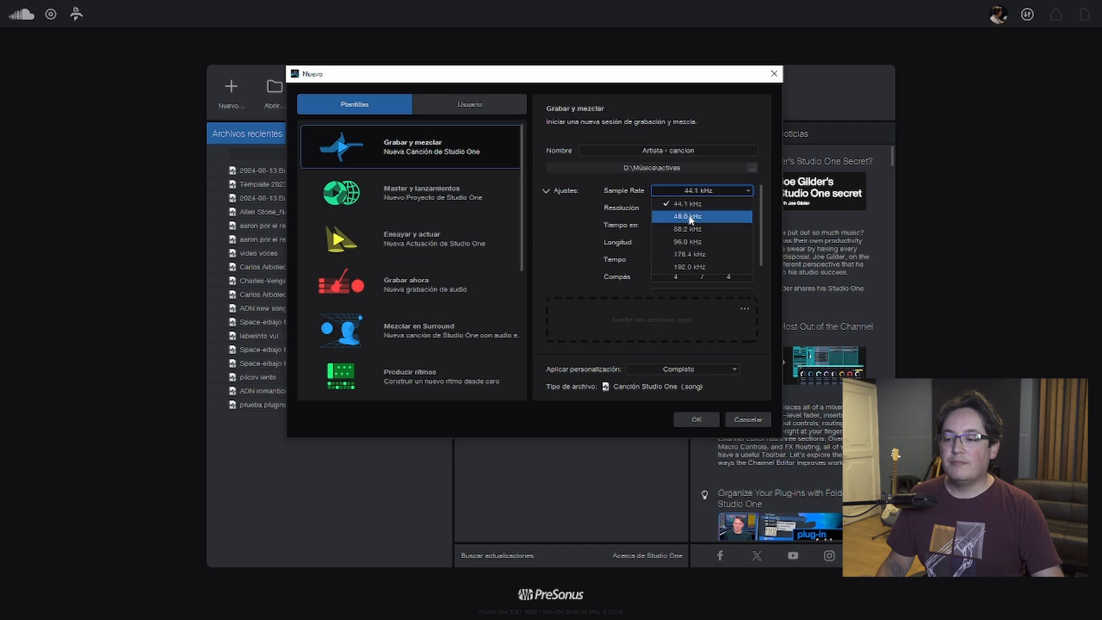
click(693, 217)
click(695, 193)
click(689, 227)
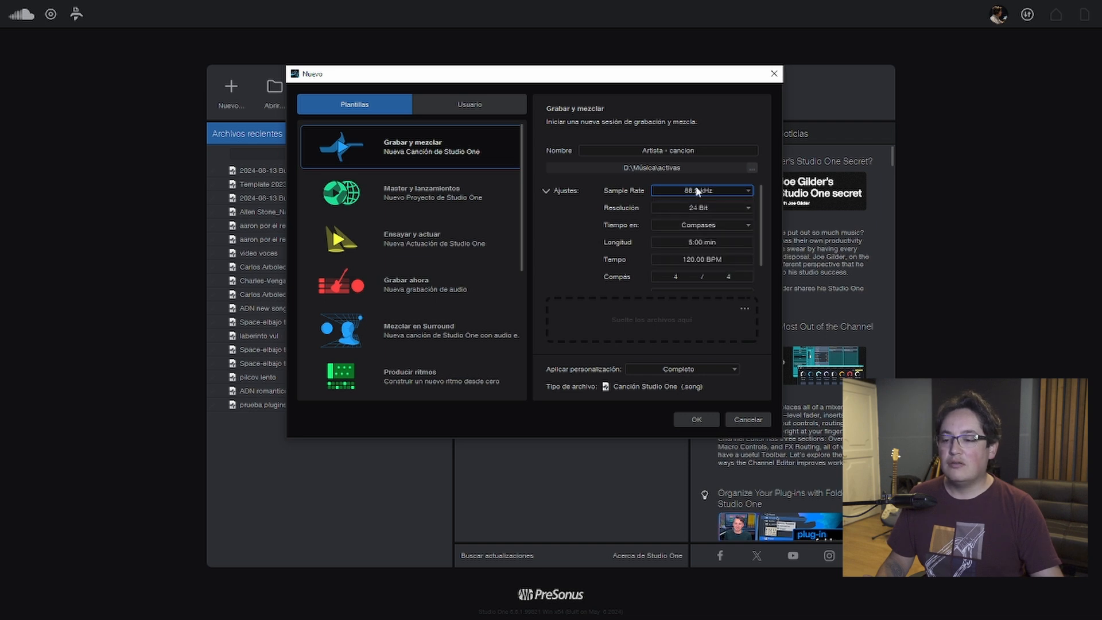
click(696, 190)
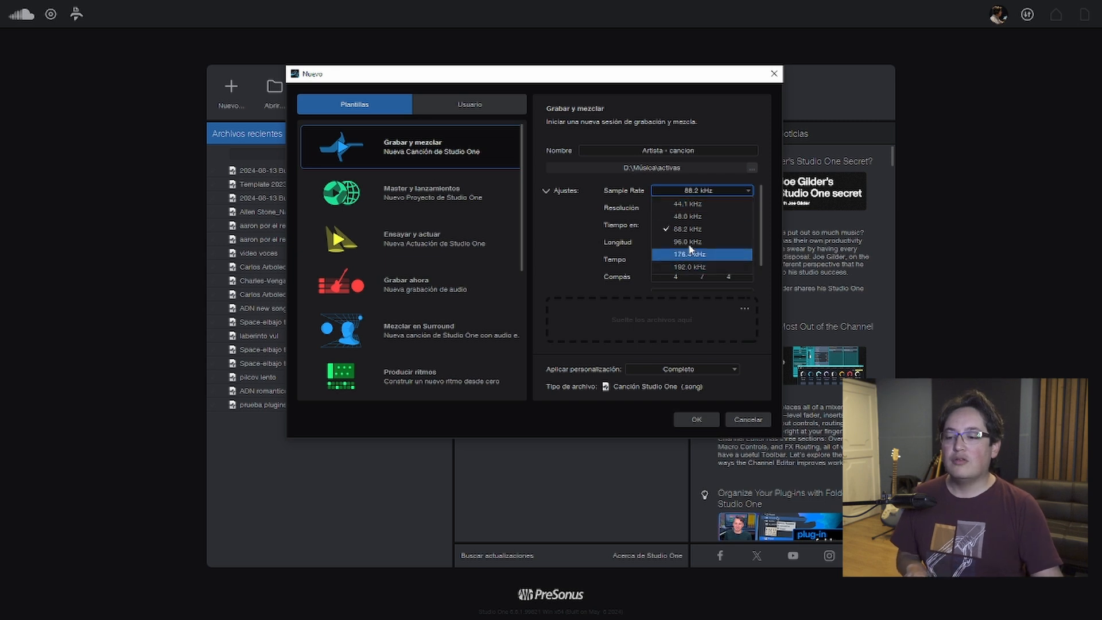
click(696, 193)
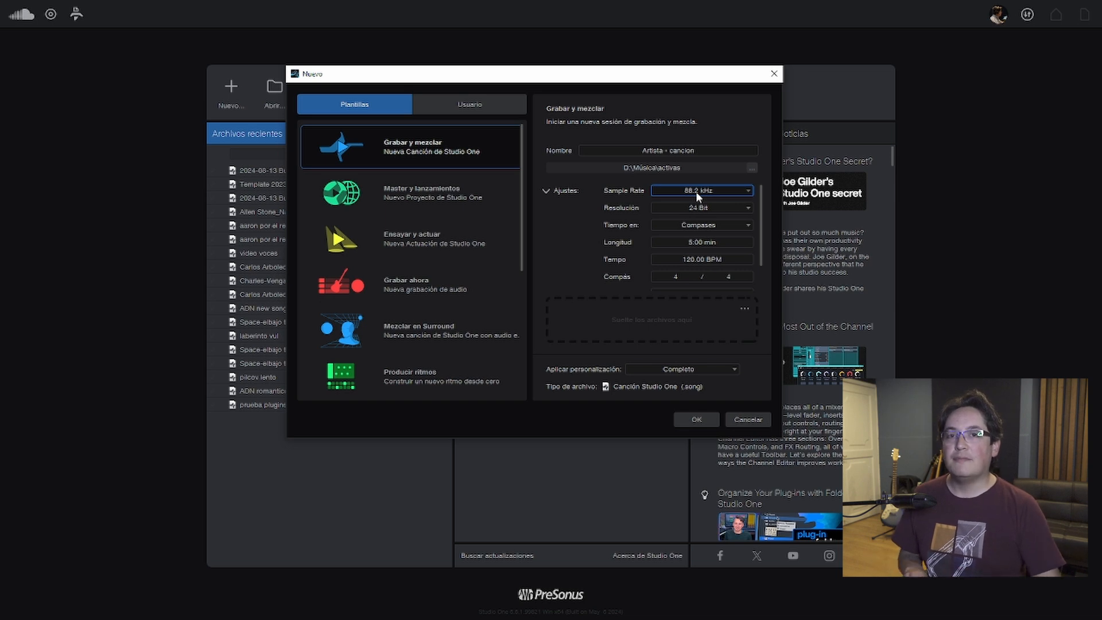
click(696, 191)
click(697, 217)
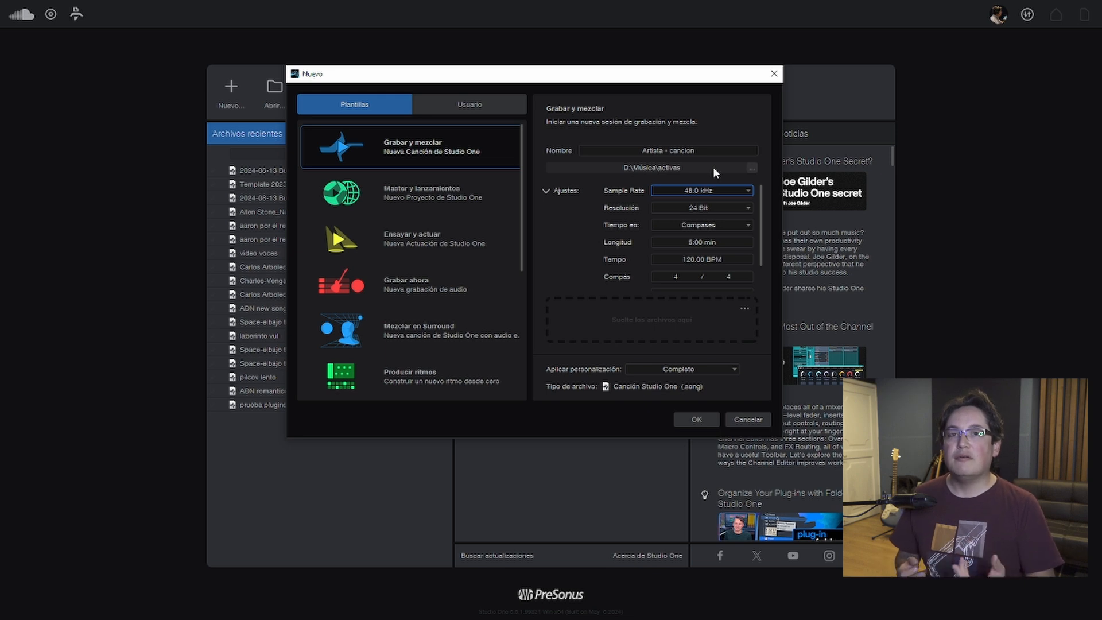
- Set the song's sample rate to 44.1 kHz and select a resolution of 24 Bit
click(704, 191)
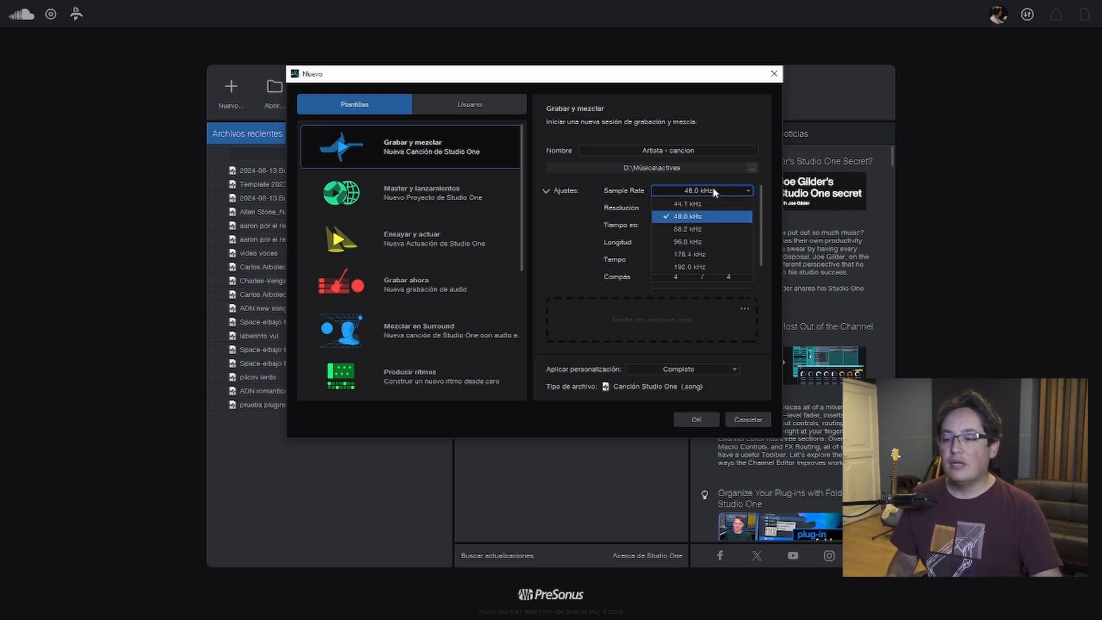
click(705, 205)
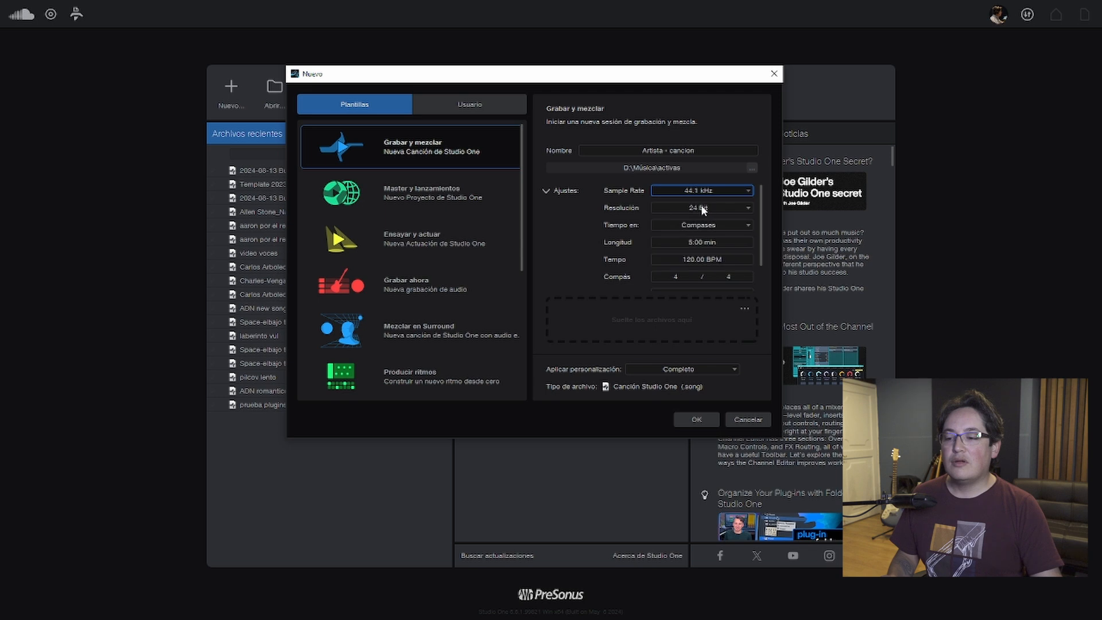
click(694, 209)
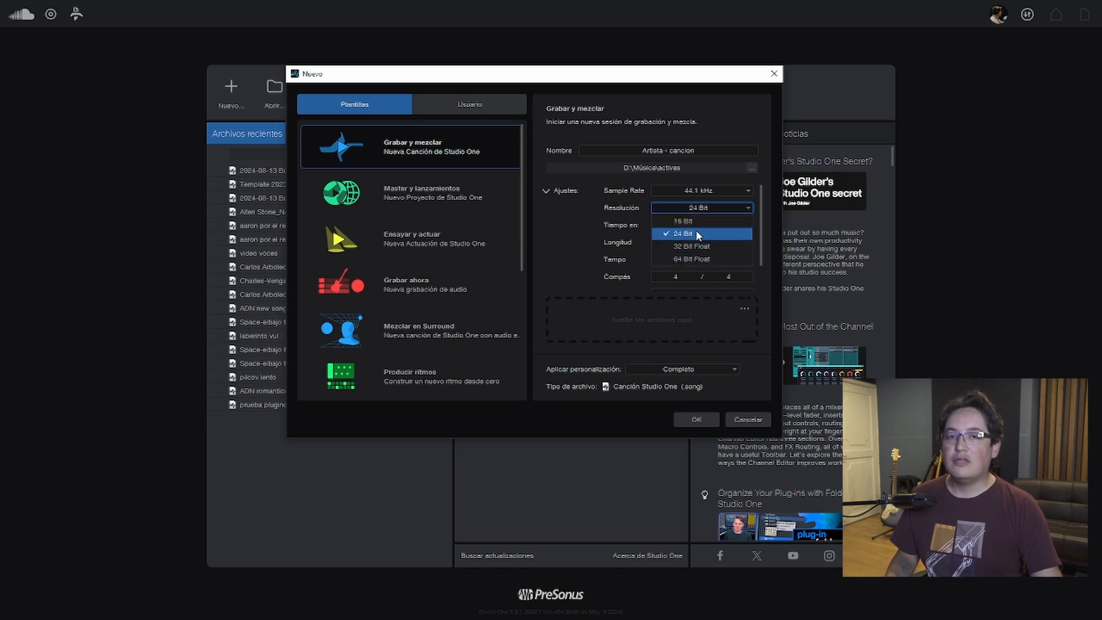
click(696, 232)
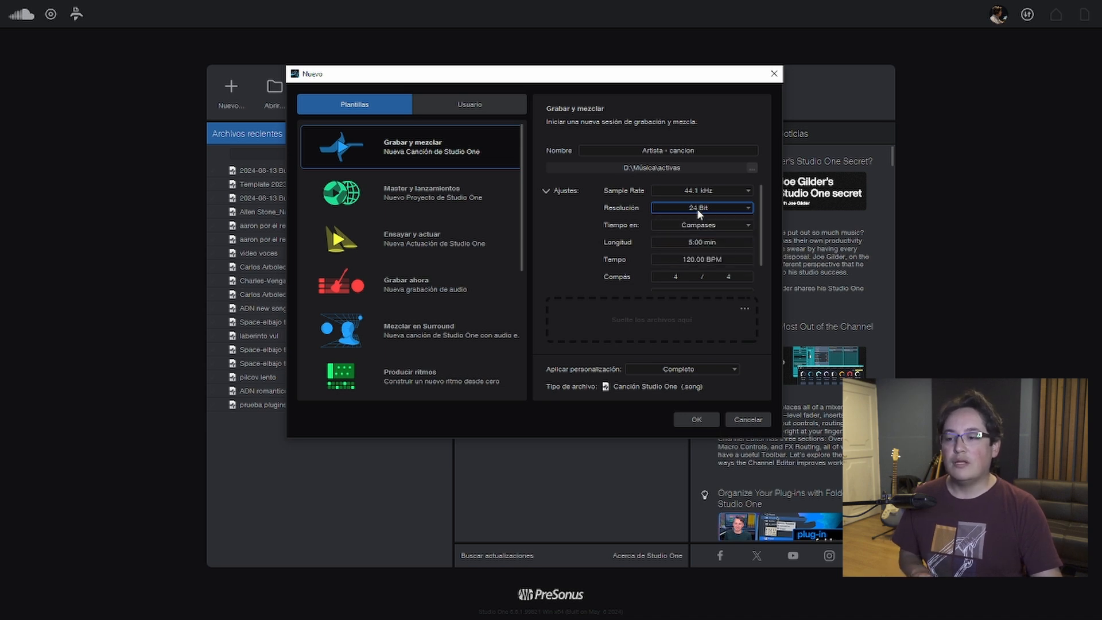
- Review the available time format options and the song length setting
click(681, 225)
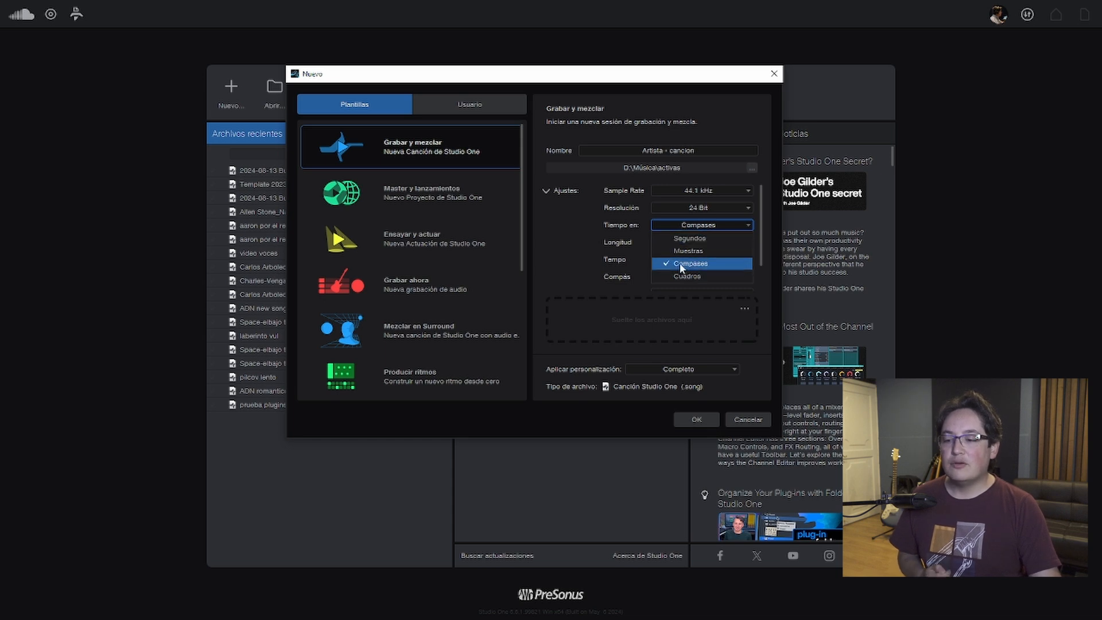
click(691, 227)
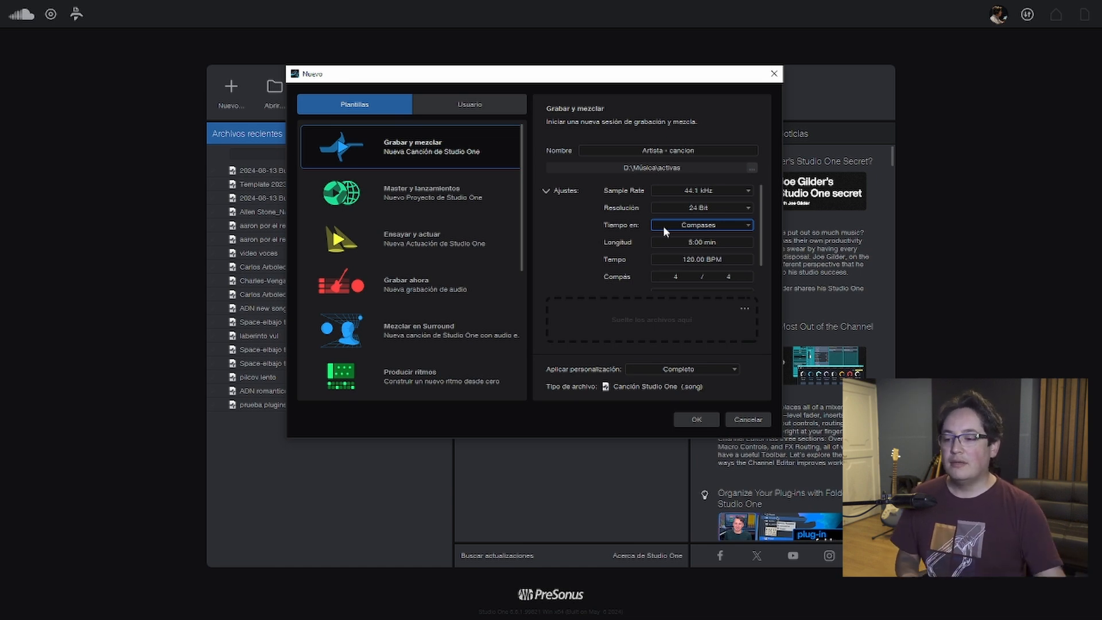
click(691, 241)
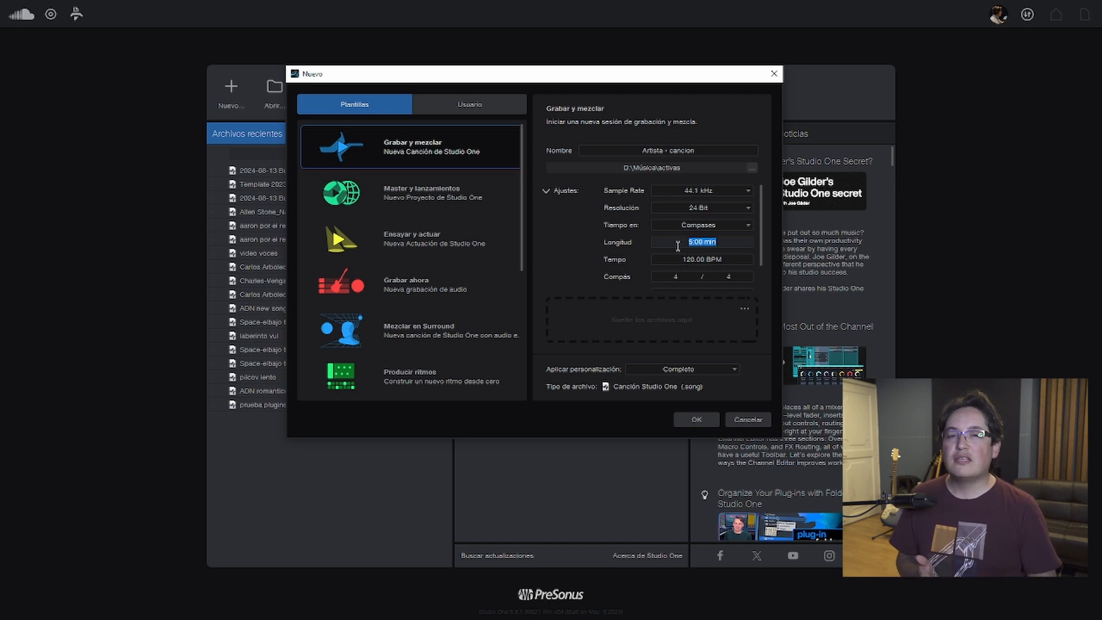
click(678, 245)
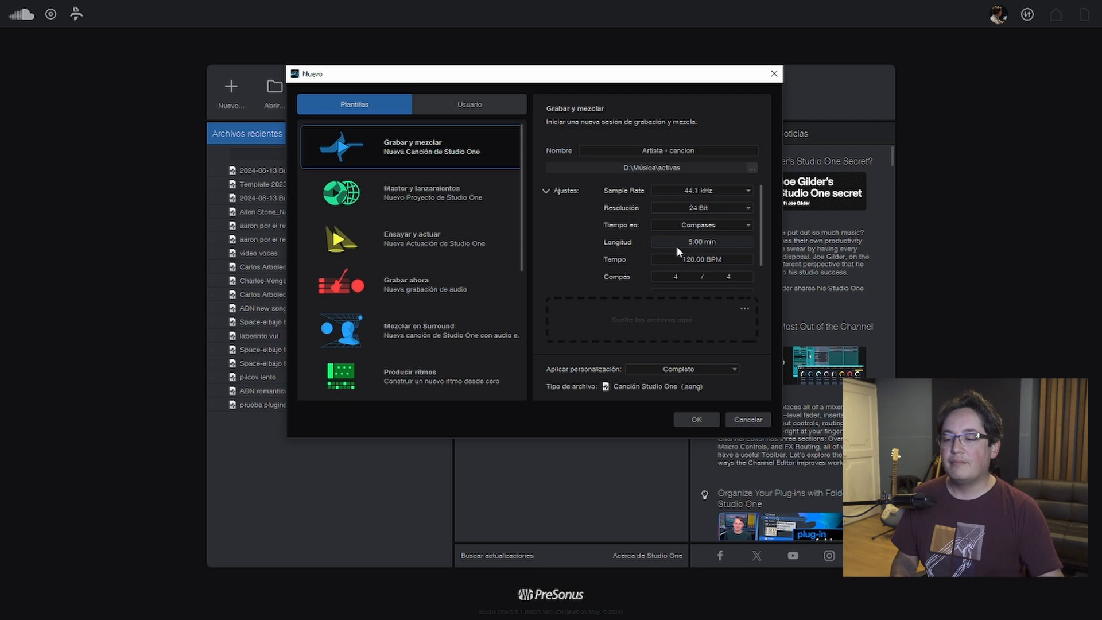
- Set the song tempo to 135 BPM and create the song
click(702, 260)
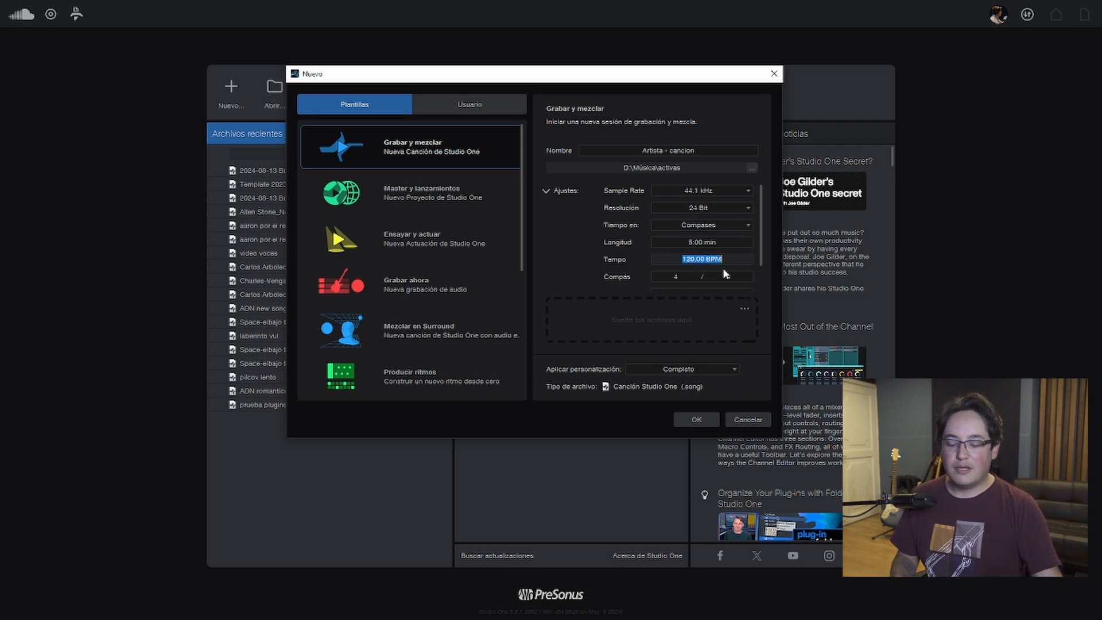
text(135)
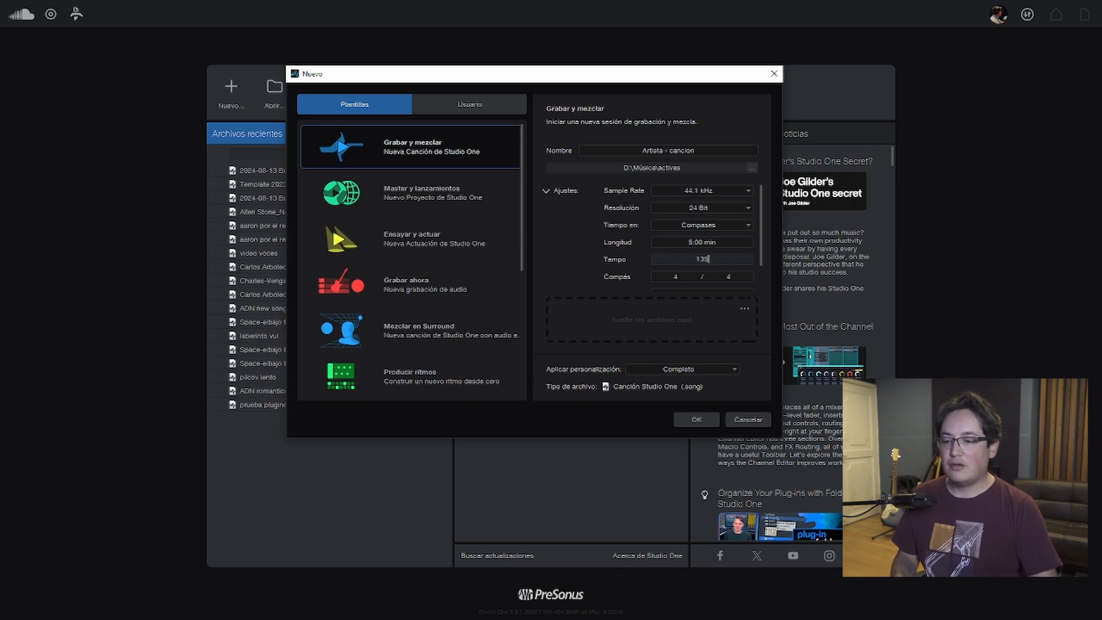
key(Escape)
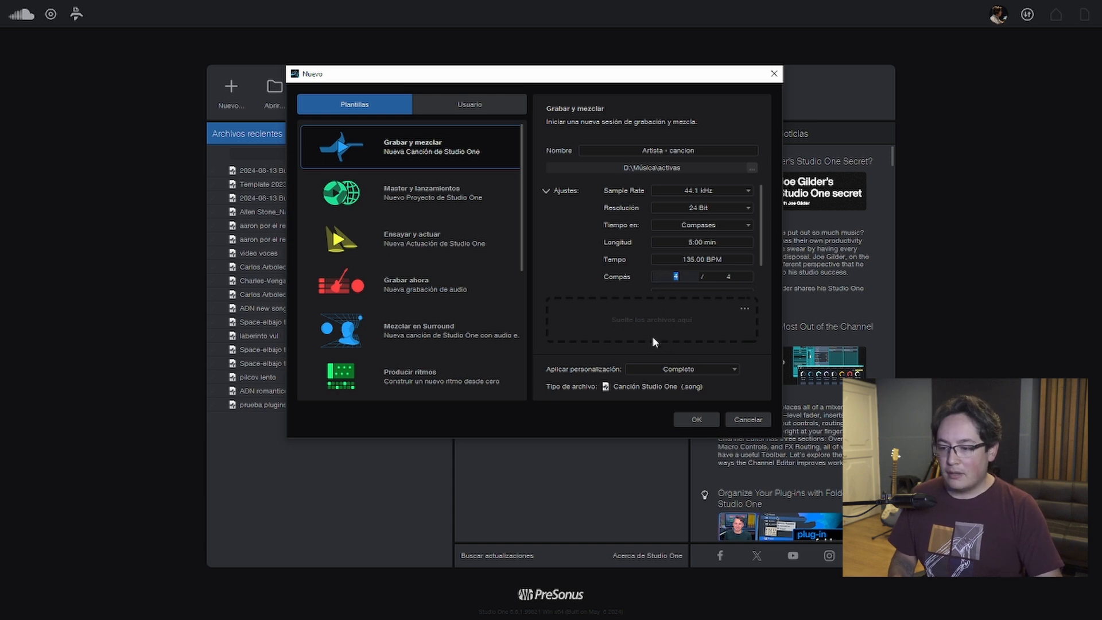
click(702, 369)
click(703, 369)
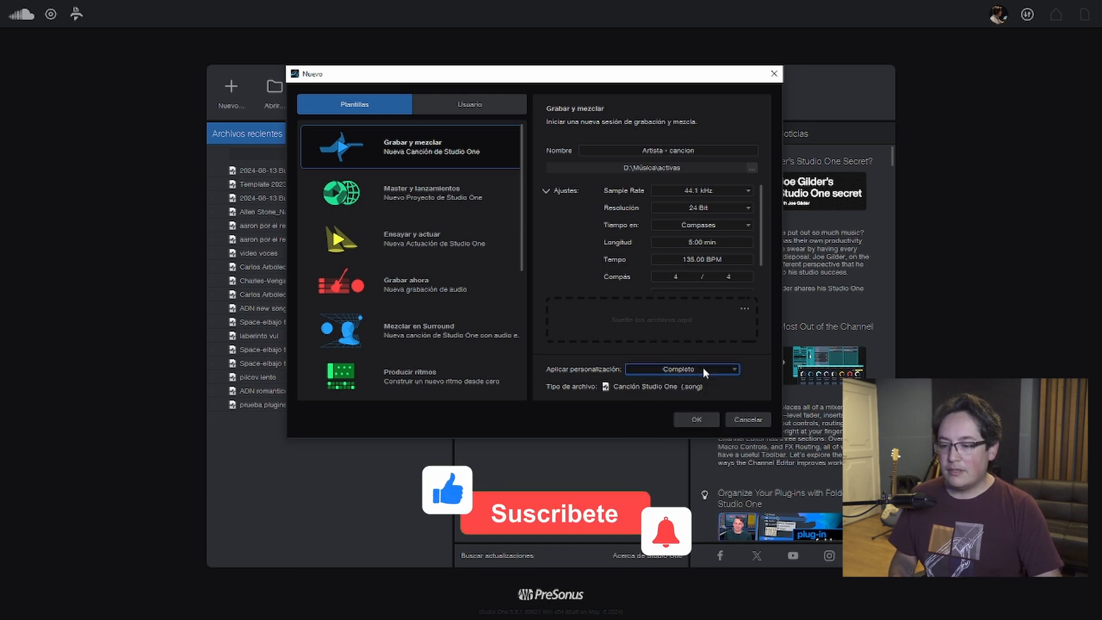
click(697, 419)
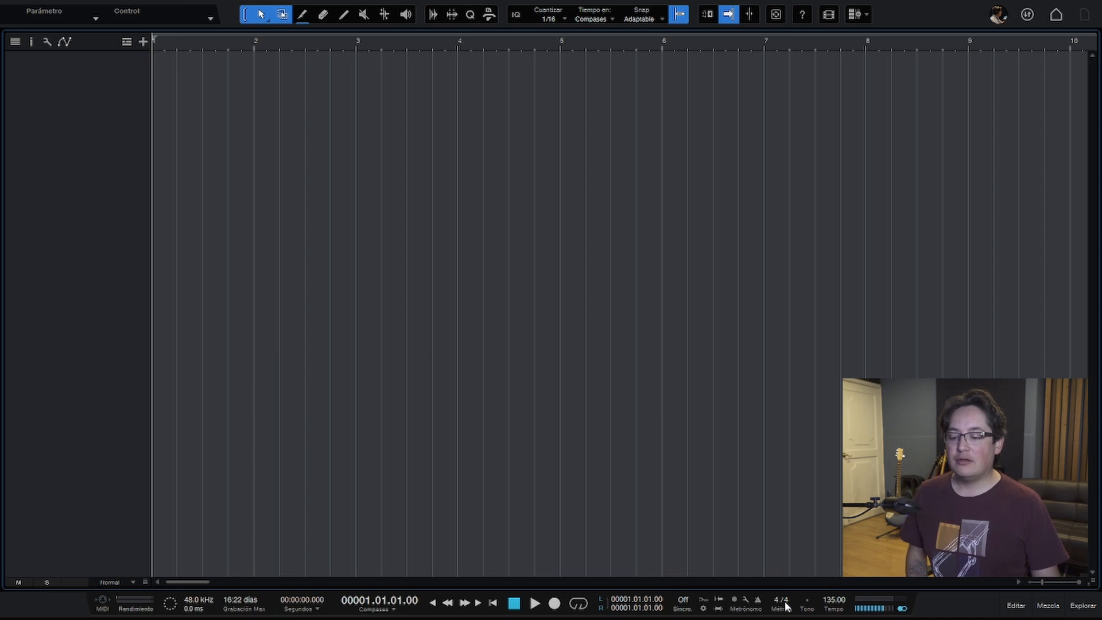
- Set the song's key to G
click(807, 604)
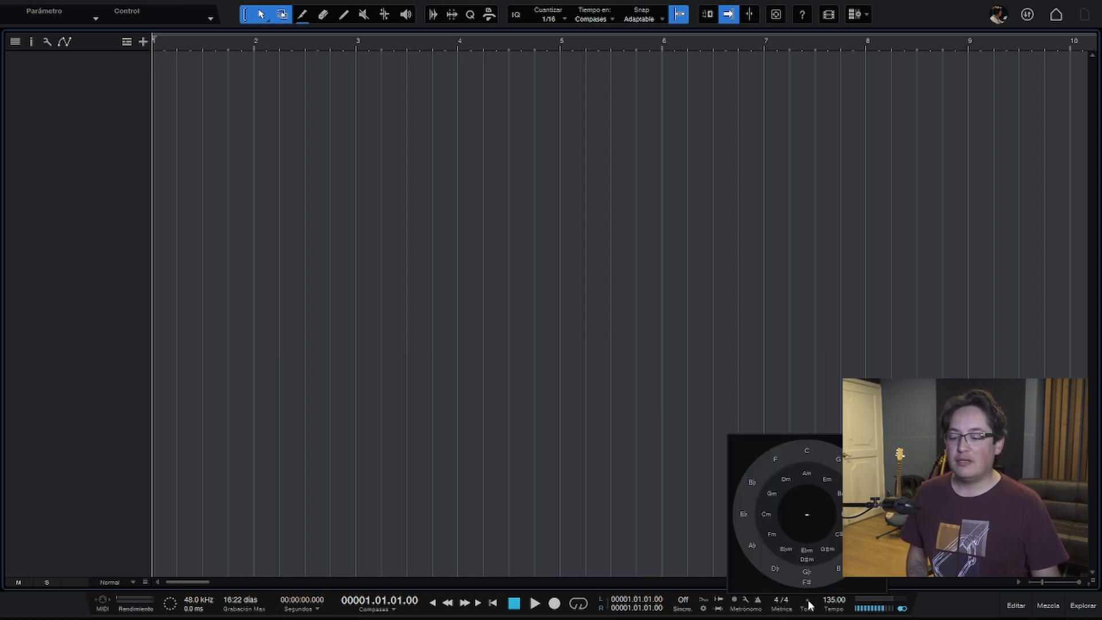
click(838, 462)
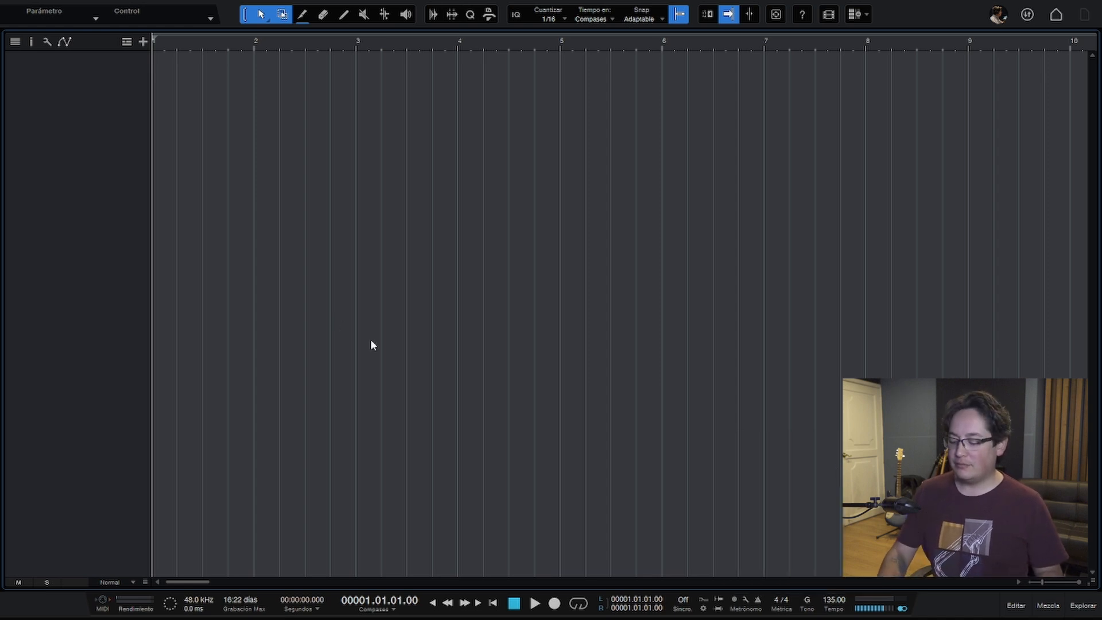
- Add eight mono audio tracks to the song with automatic colours
key(t)
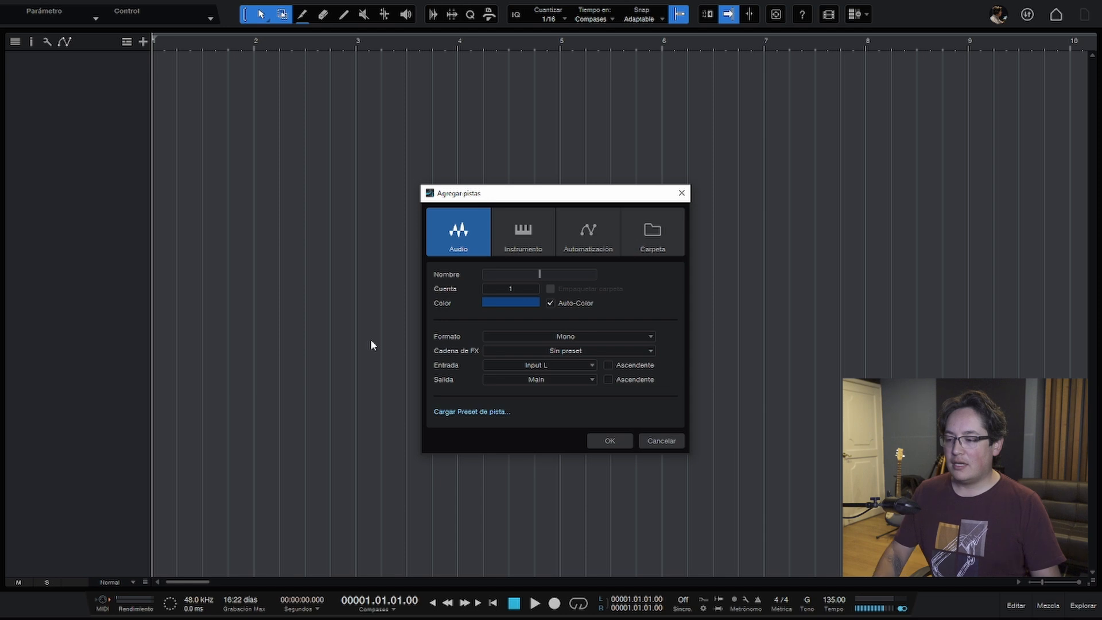
key(Tab)
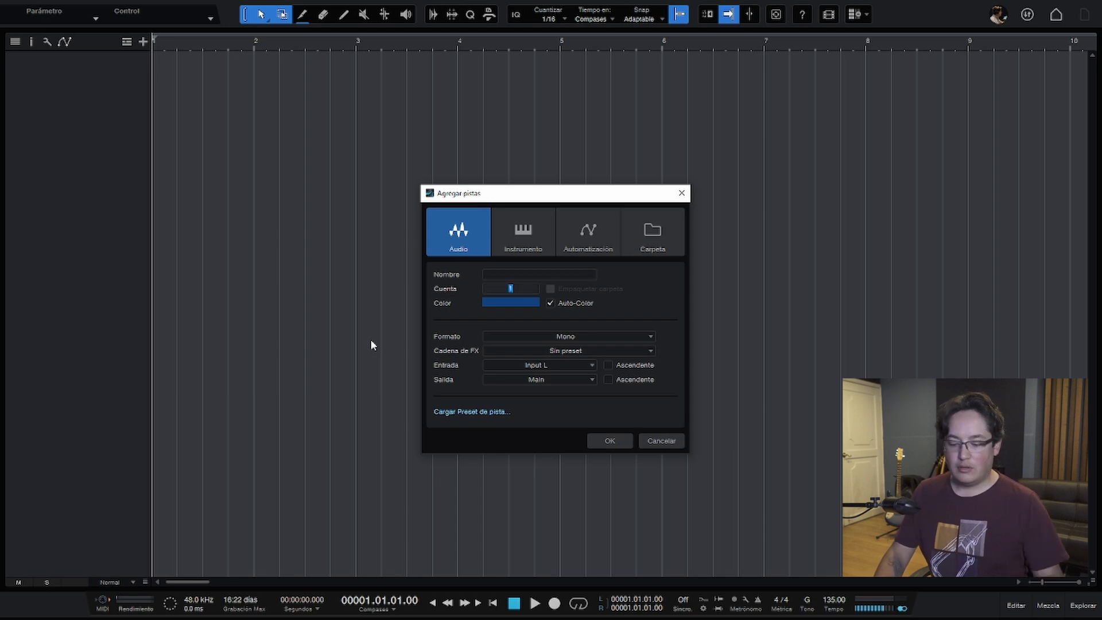
text(8)
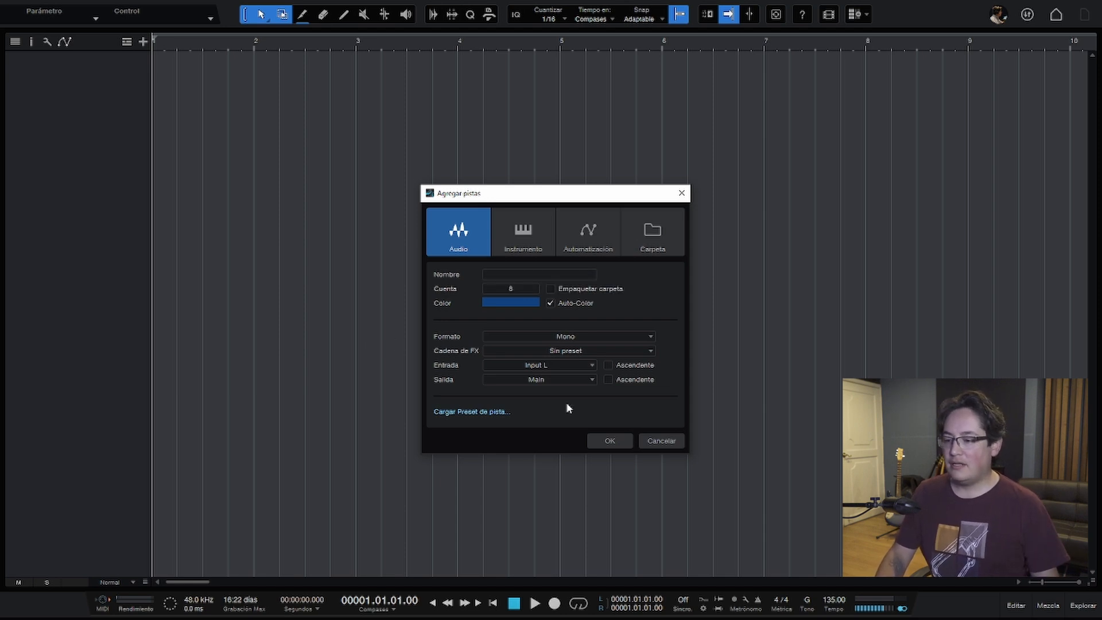
click(607, 439)
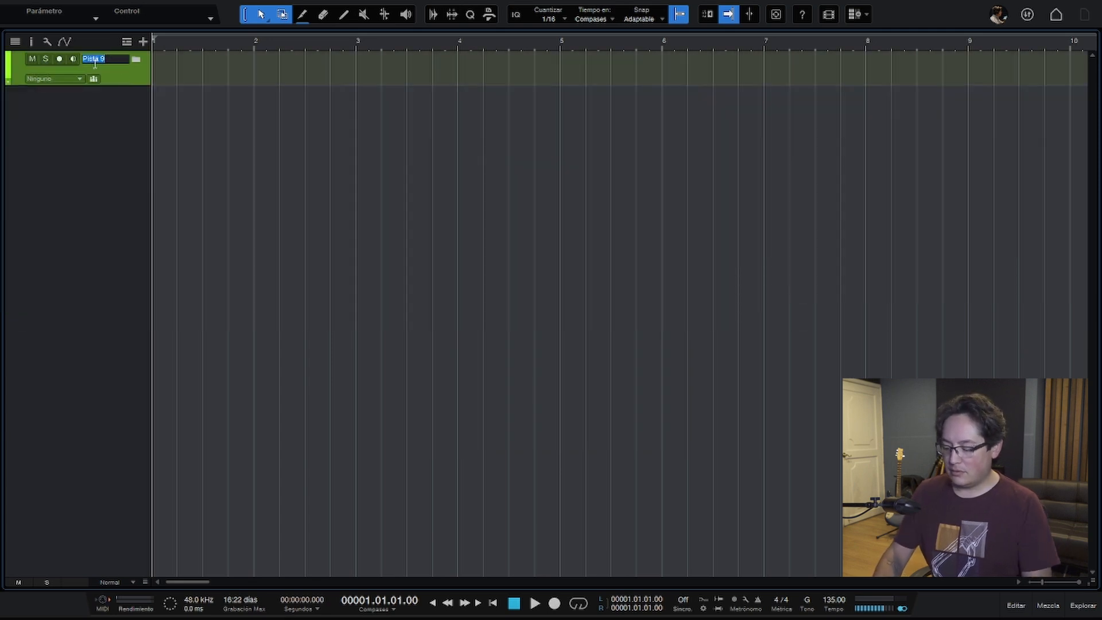
- Group the eight tracks in a folder named Batería and assign a new bus channel to the folder
text(Batería)
key(Return)
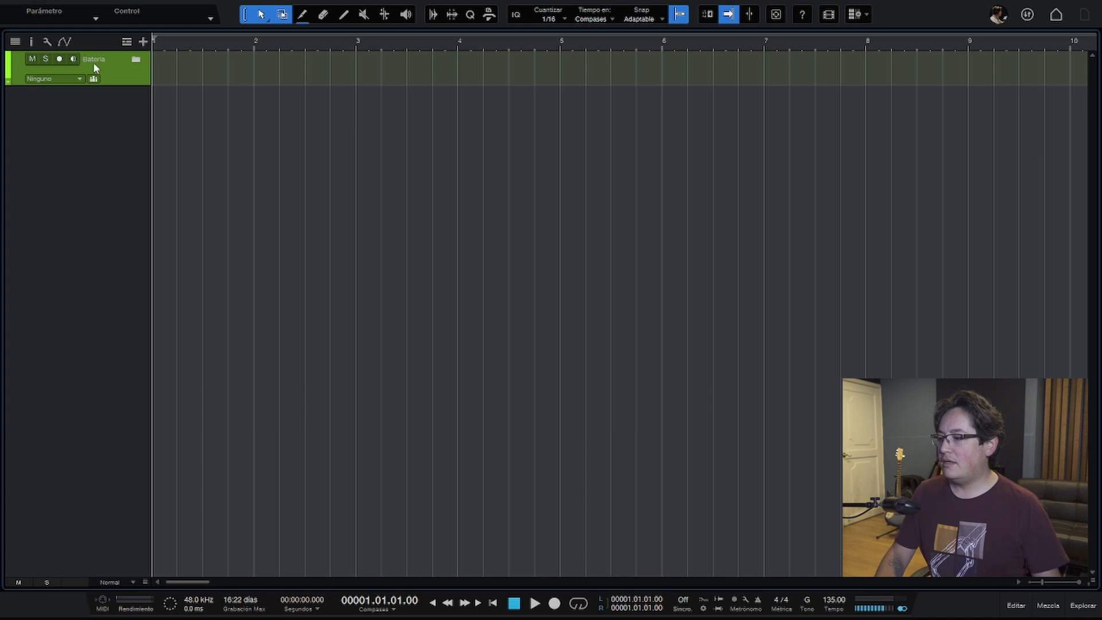
click(70, 78)
click(86, 302)
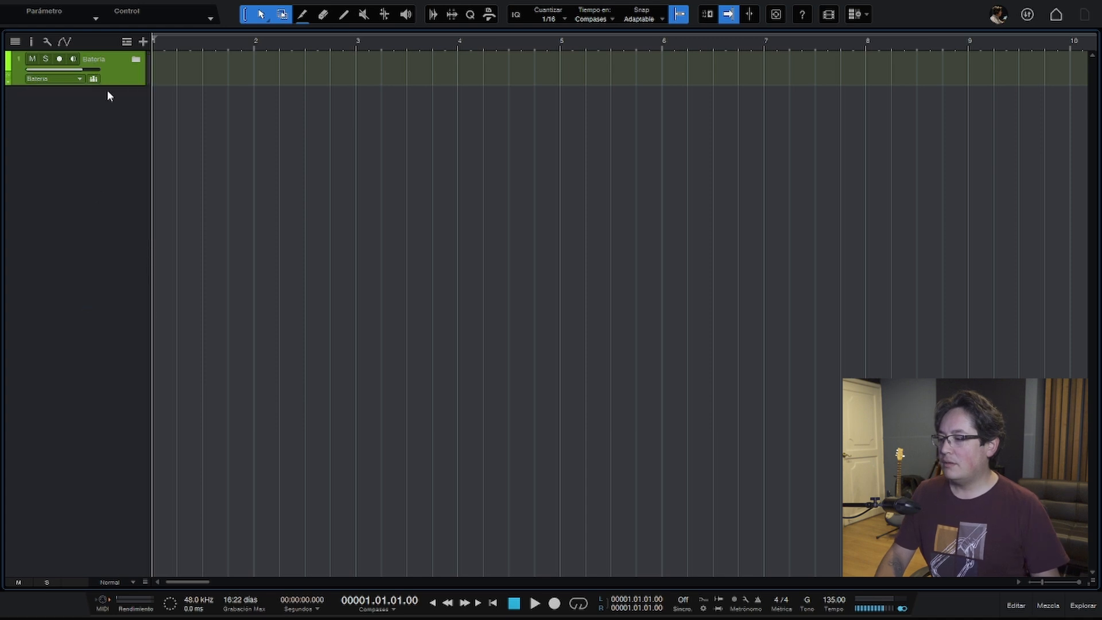
- Expand the Batería folder and rename its first four tracks Kick, Snare, HH and Tom1
click(134, 60)
double_click(95, 95)
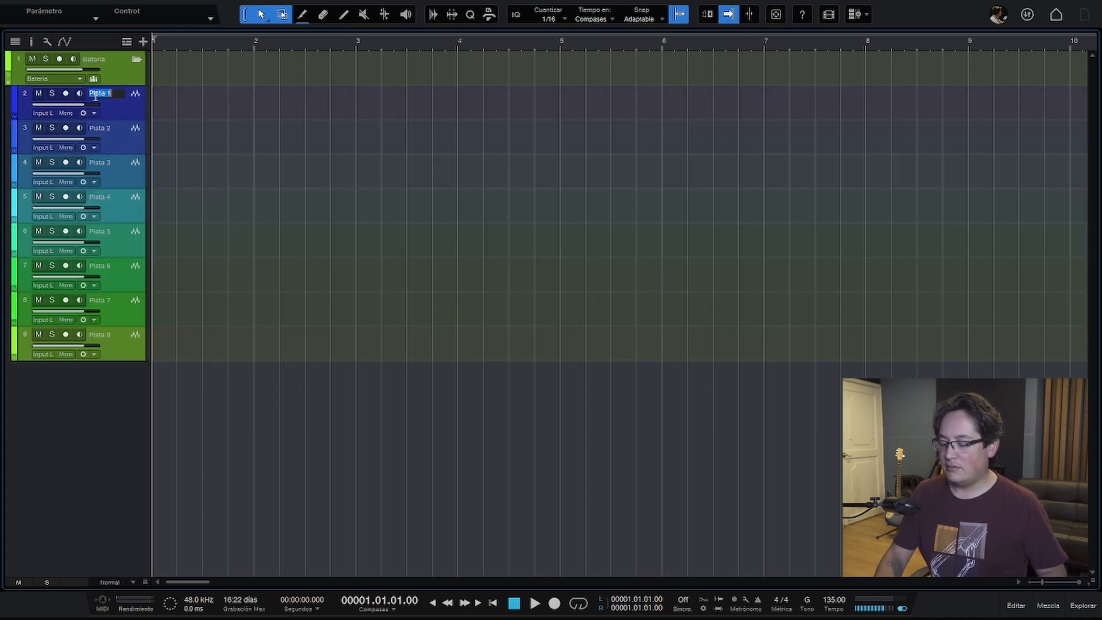
text(Kick)
key(Tab)
text(Snare)
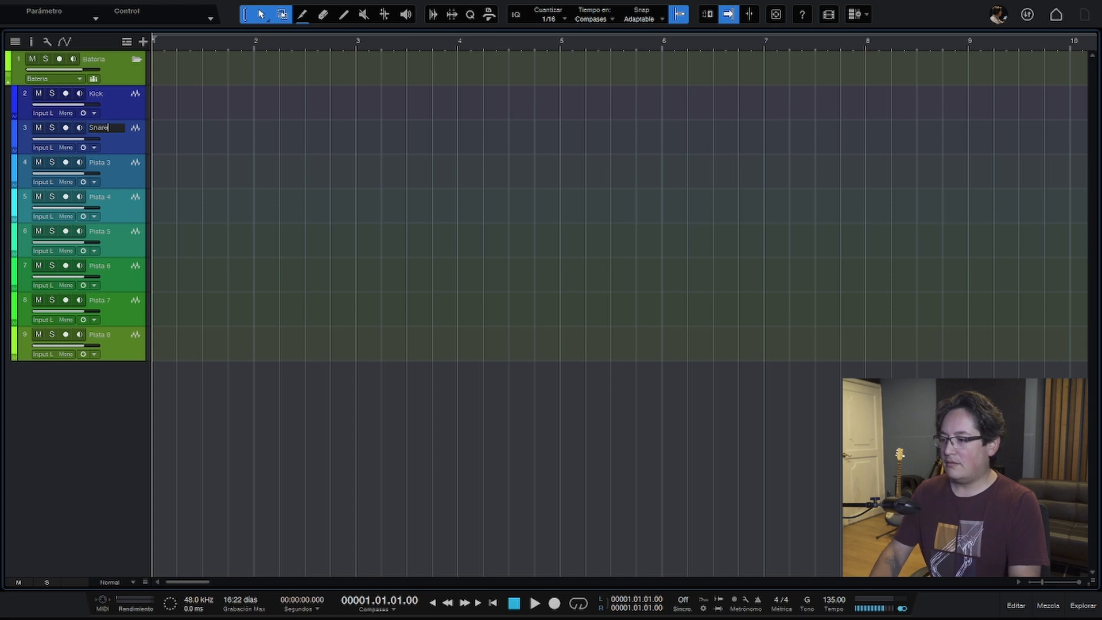
key(Tab)
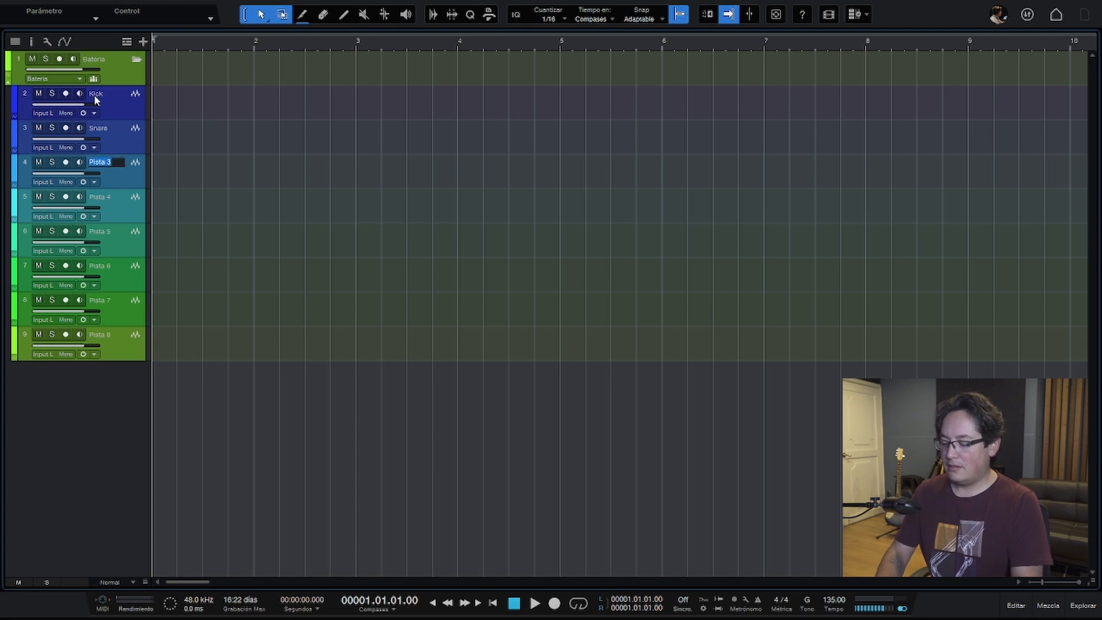
text(HH)
key(Tab)
text(T)
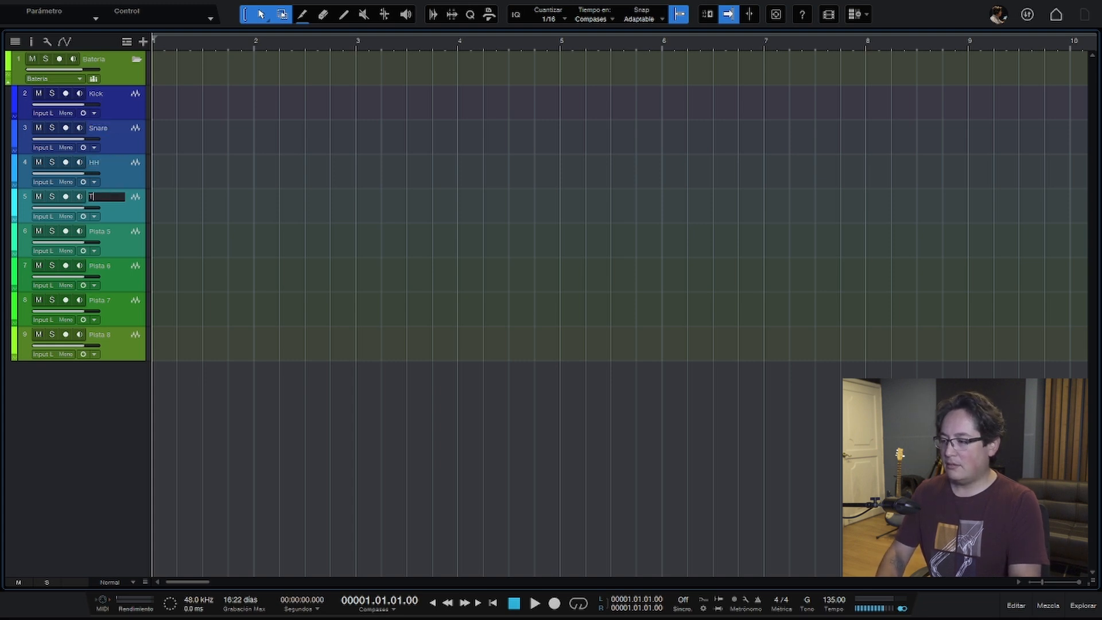
text(om1)
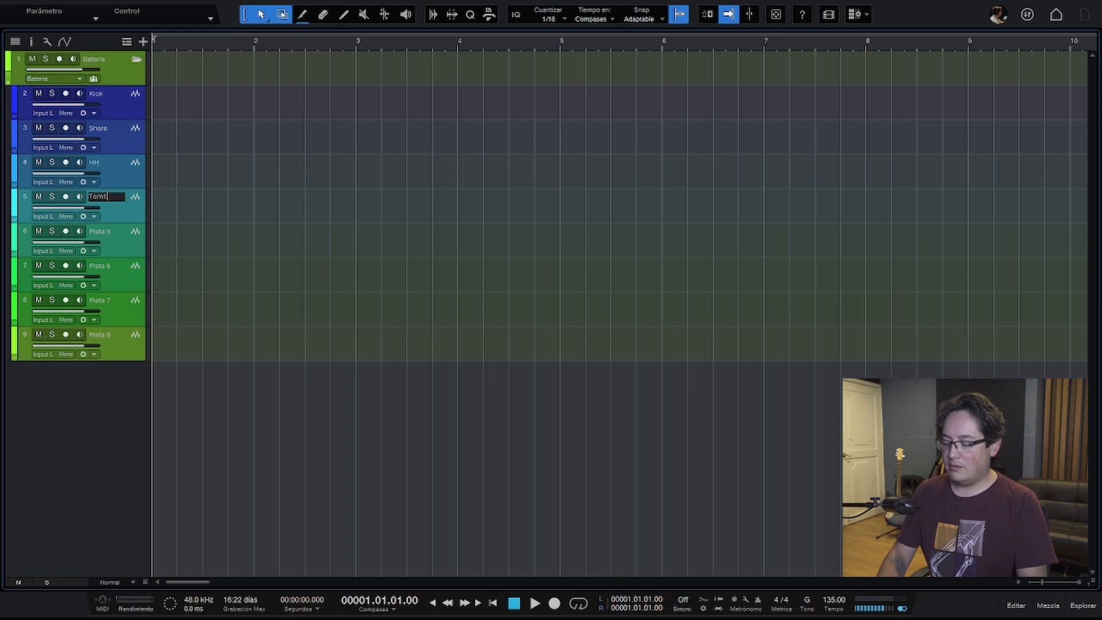
- Rename the remaining four tracks in the Batería folder Tom2, OHL, OHR and Room
key(Tab)
text(Tom2)
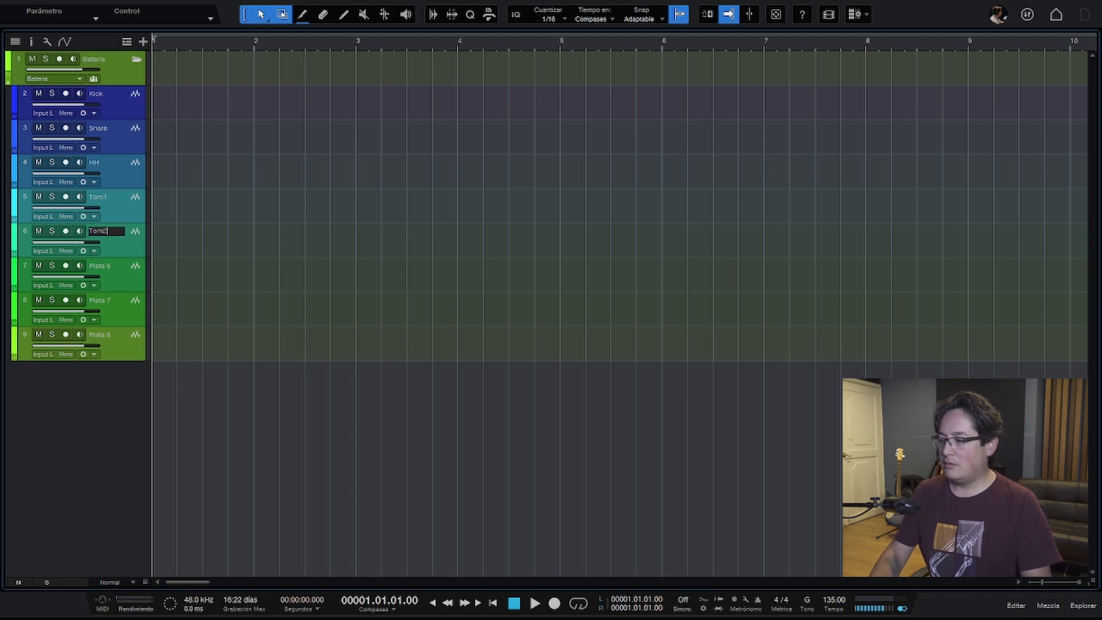
key(Tab)
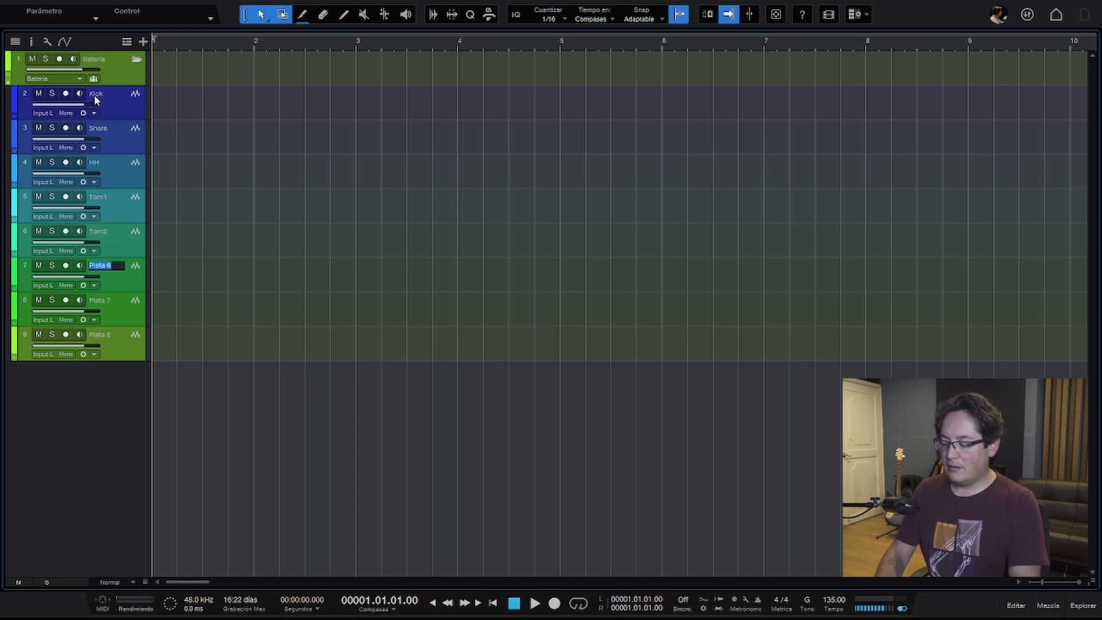
text(OHL)
key(Tab)
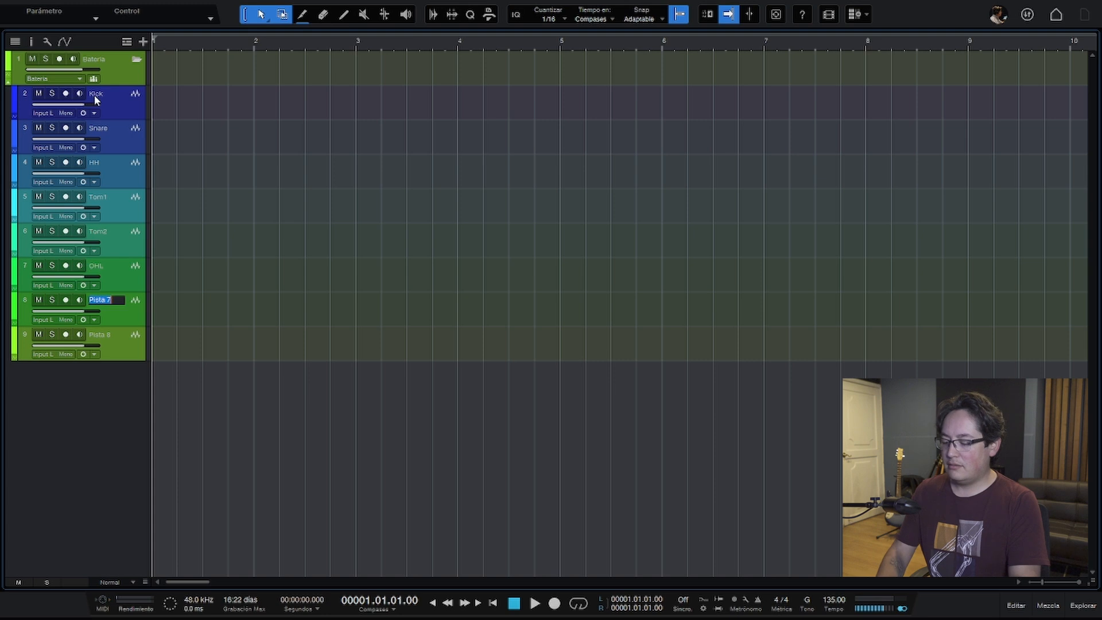
text(OHR)
key(Tab)
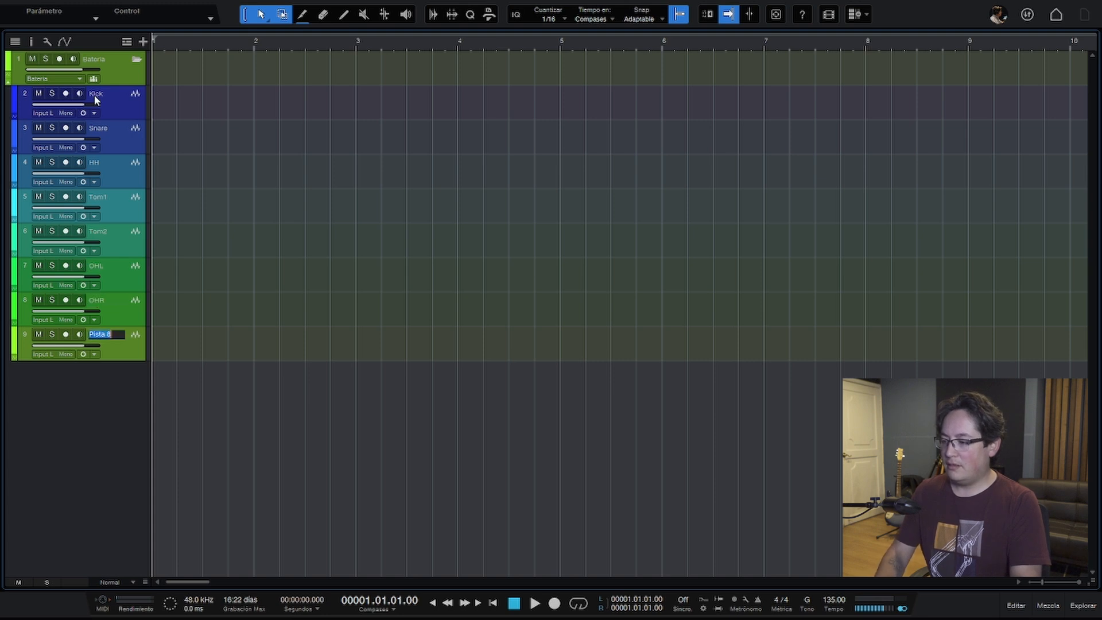
text(Room)
key(Return)
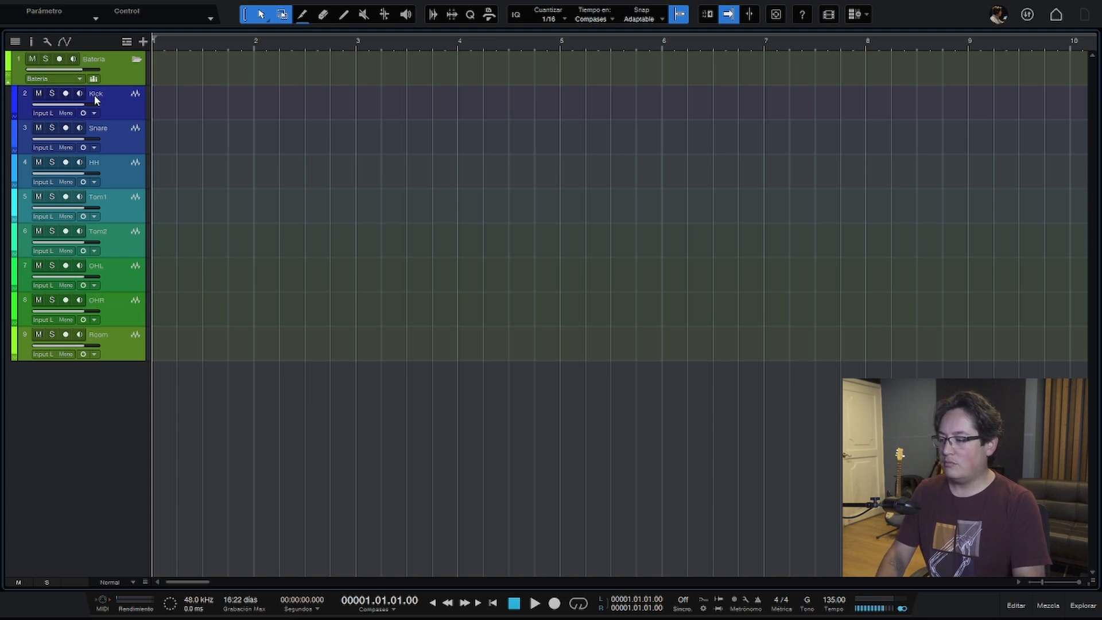
- Add another eight mono audio tracks to the song
click(8, 62)
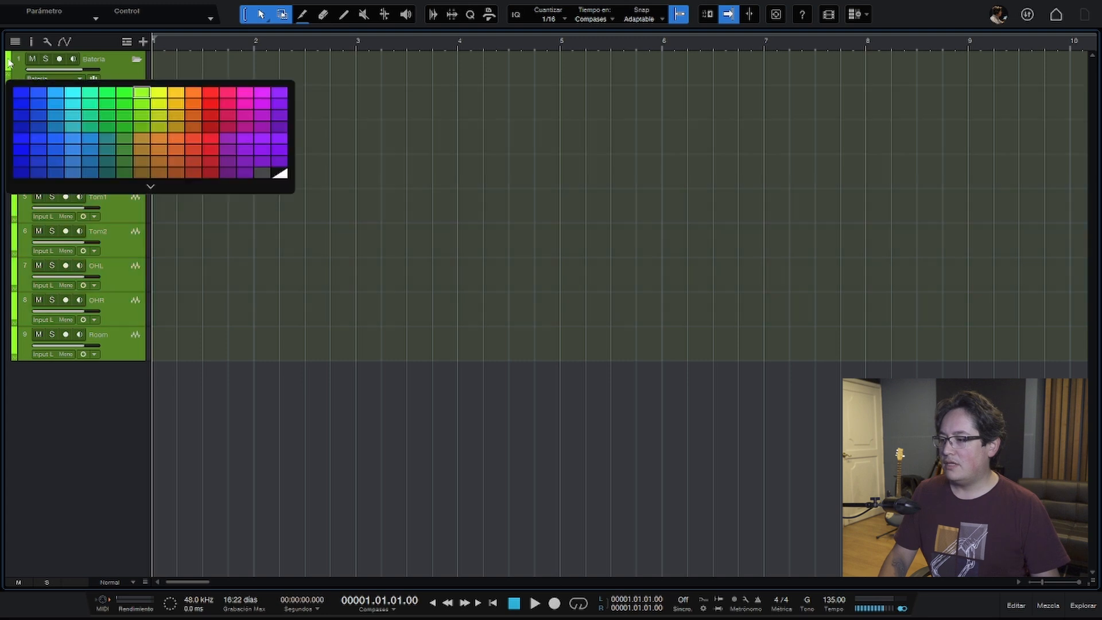
double_click(119, 408)
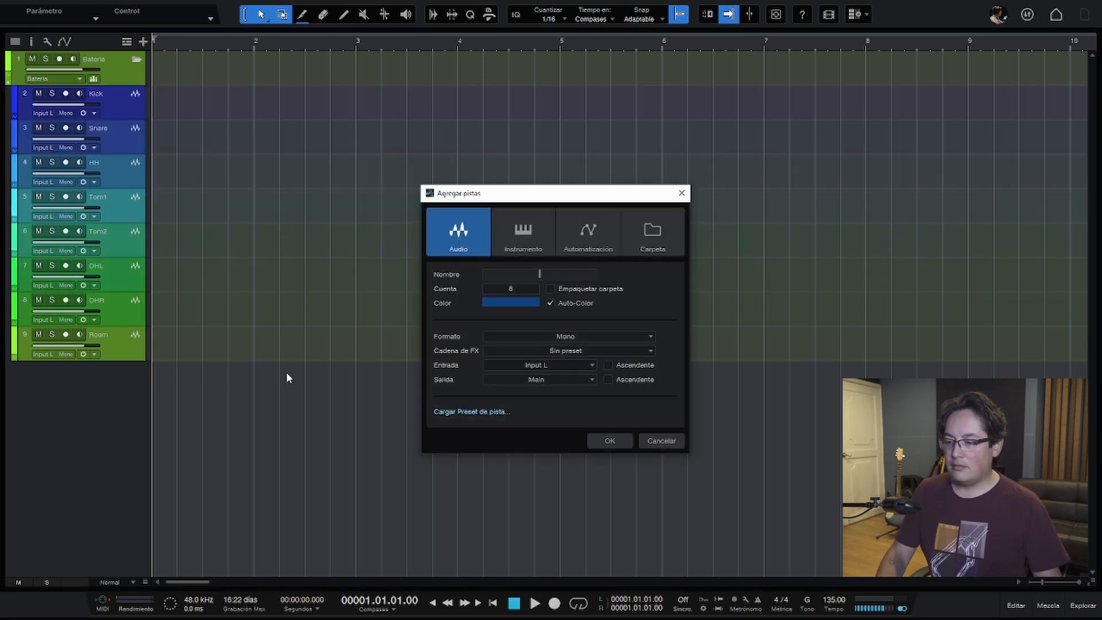
key(Return)
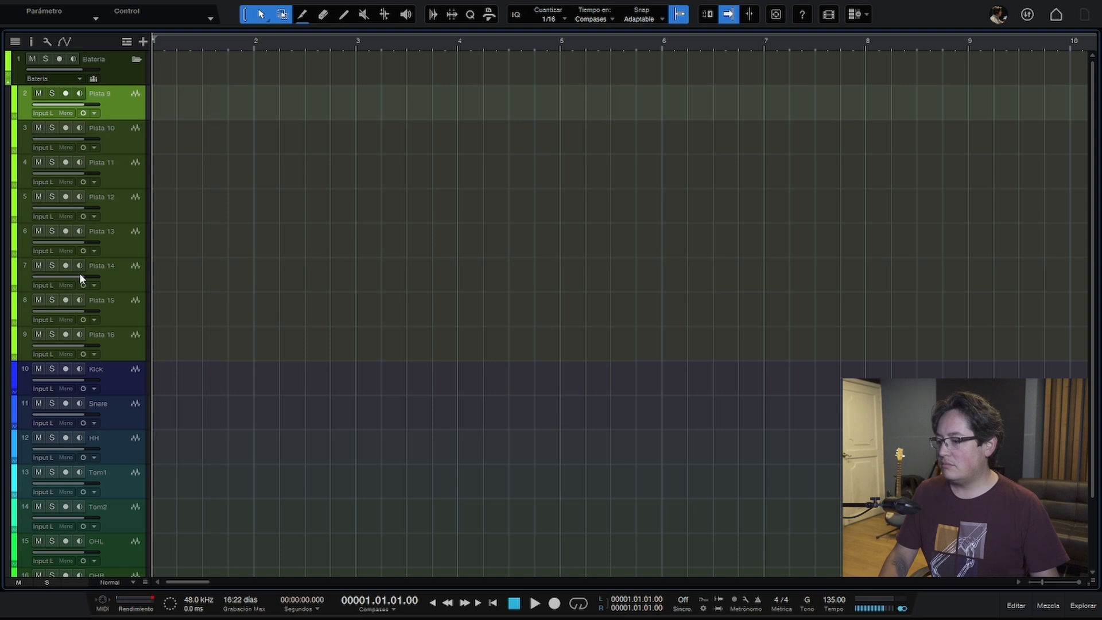
- Move the eight new tracks out of the Batería folder and collapse the folder
click(109, 381)
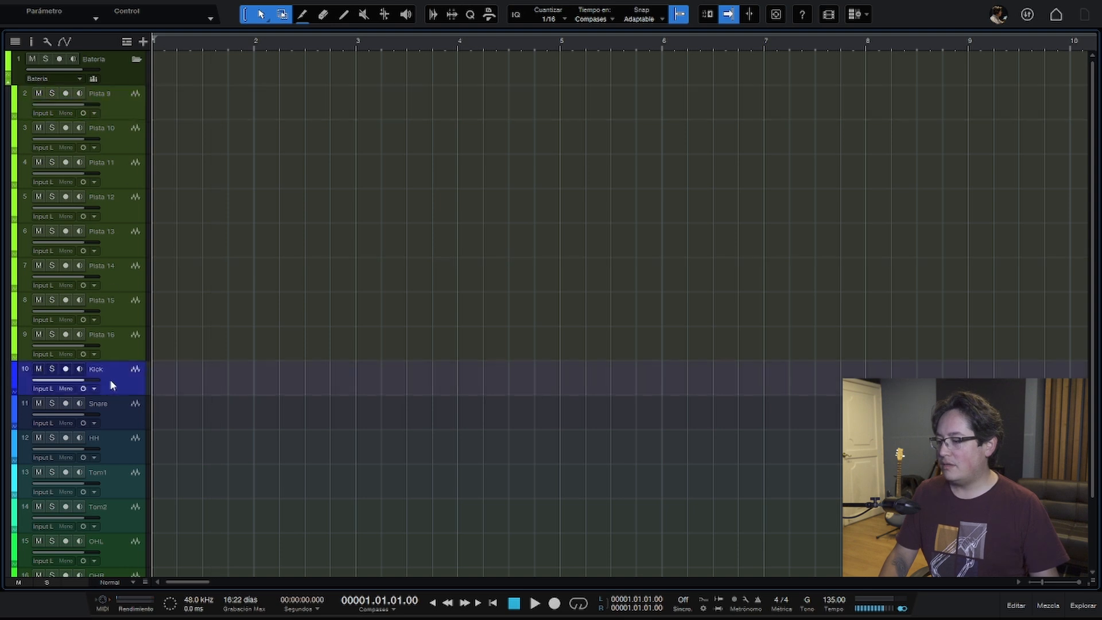
click(116, 348)
shift+click(118, 109)
drag(116, 108, 116, 63)
click(136, 338)
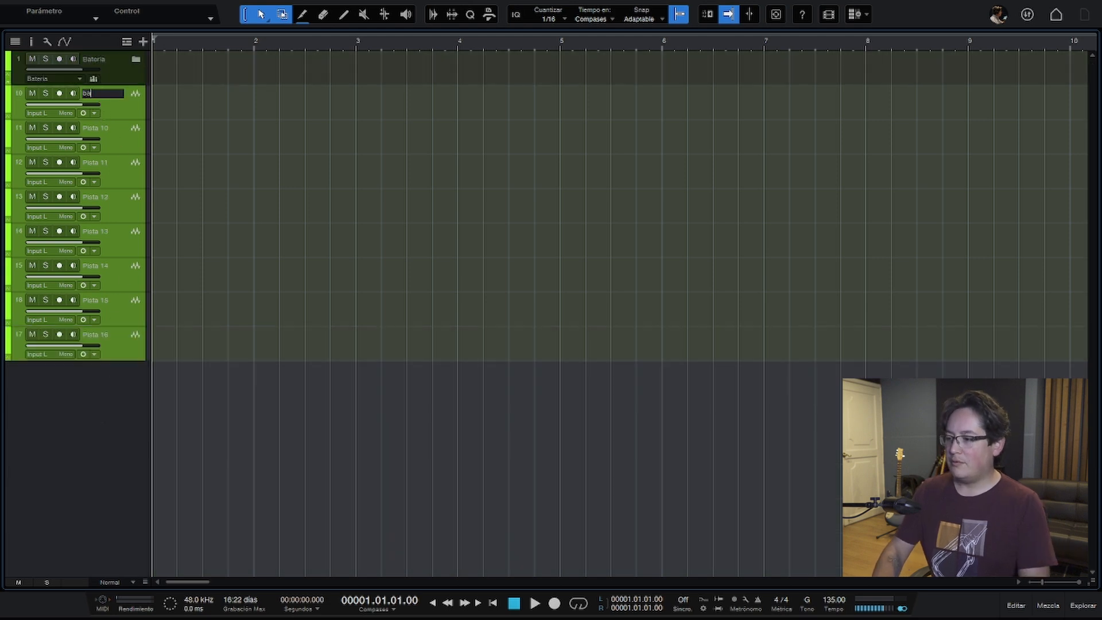
- Rename the first four tracks outside the folder bajo, gtr1, gtr2 and voz lead
key(Tab)
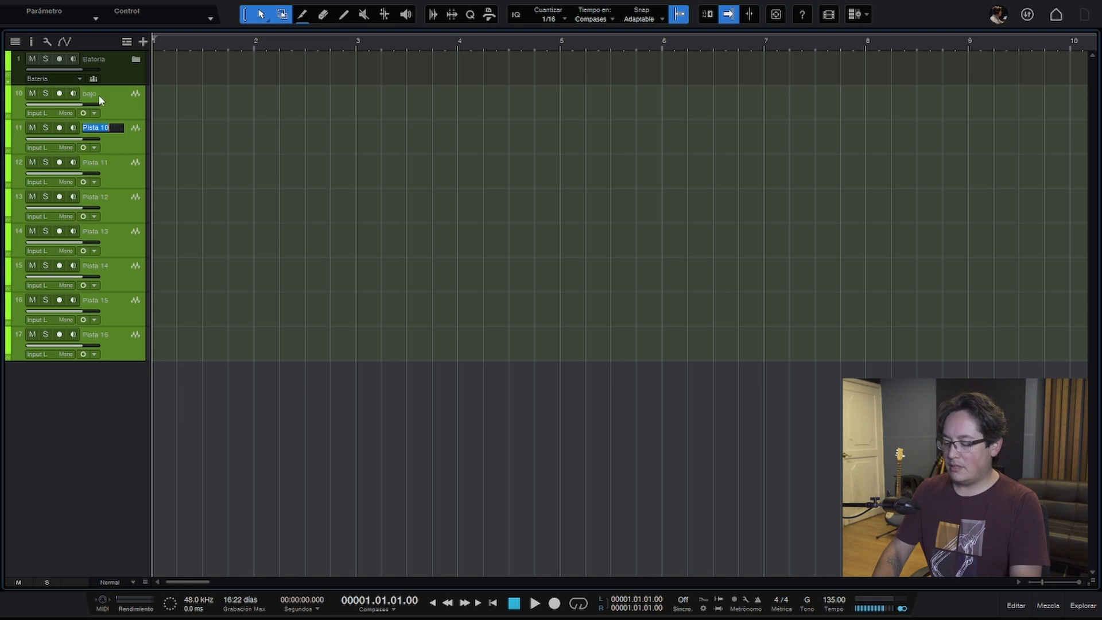
text(gtr1)
key(Tab)
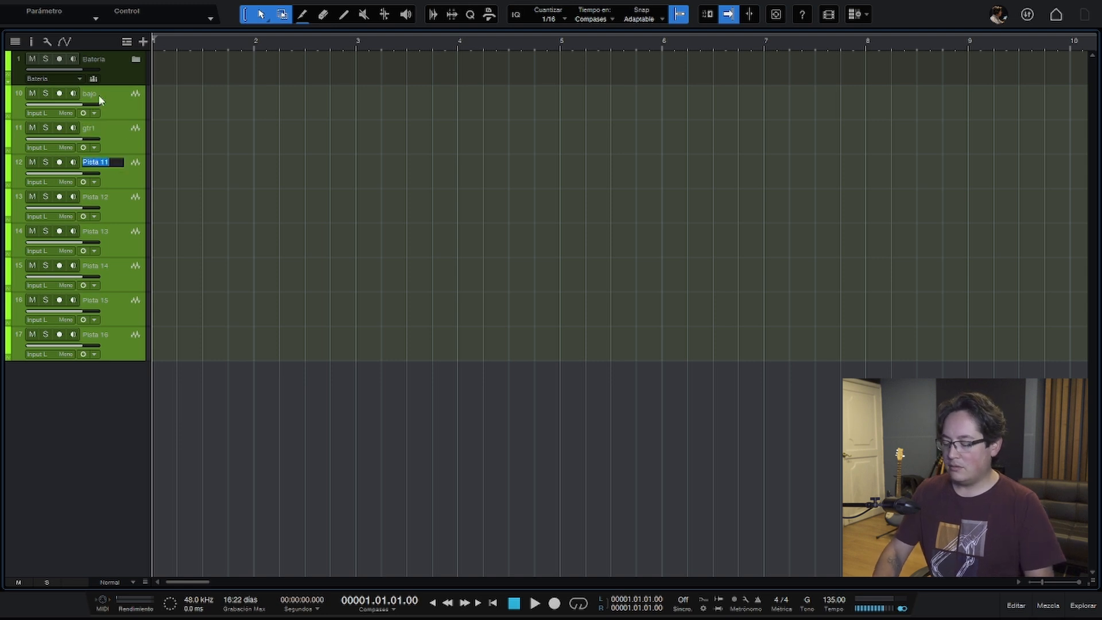
key(Tab)
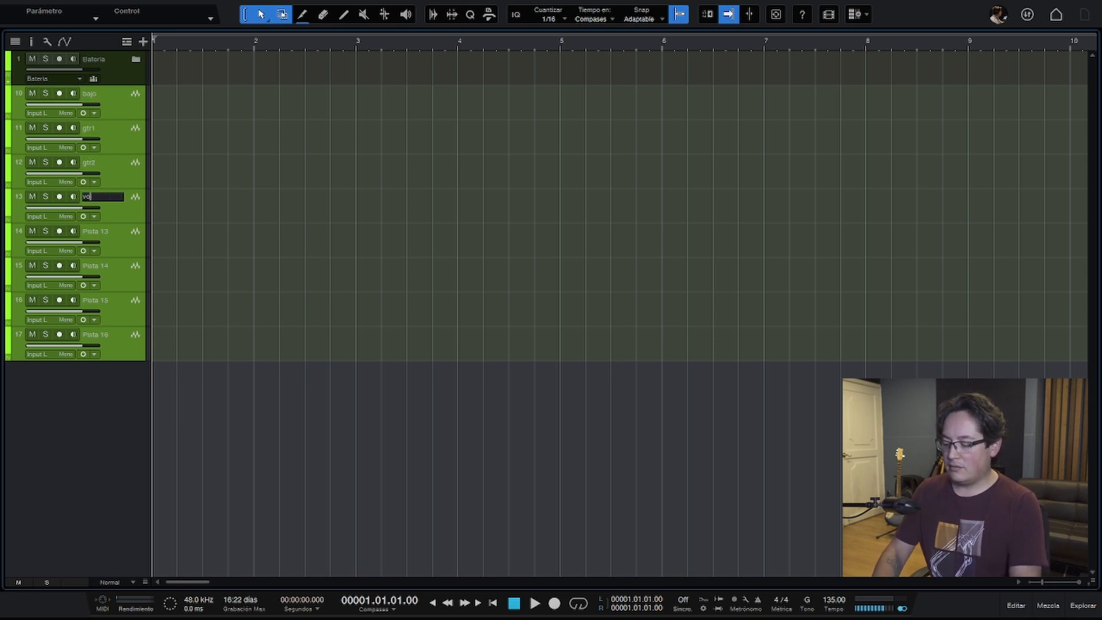
key(Tab)
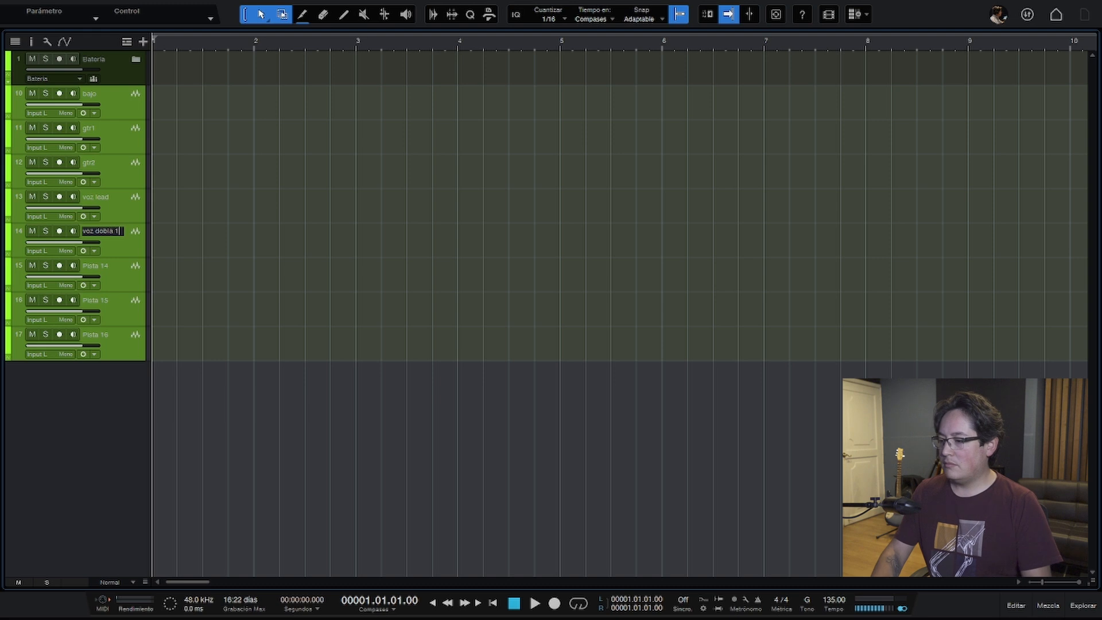
- Rename the last four tracks voz dobla 1, voz dobla 2, piano and organ
text(voz dobla 1)
key(Tab)
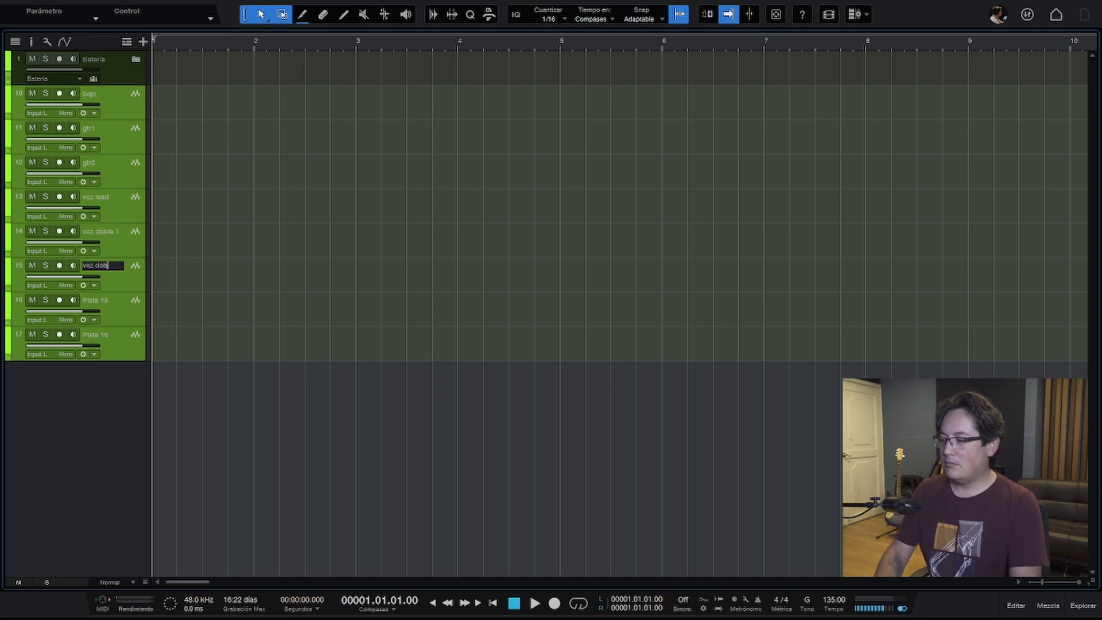
text(voz dobla 2)
key(Tab)
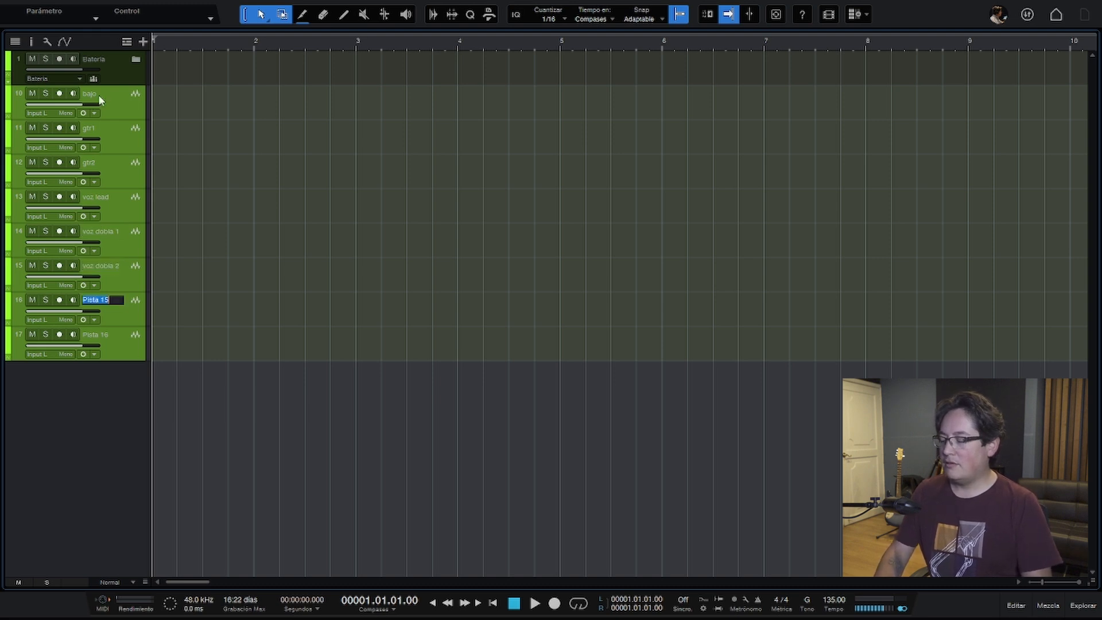
key(Tab)
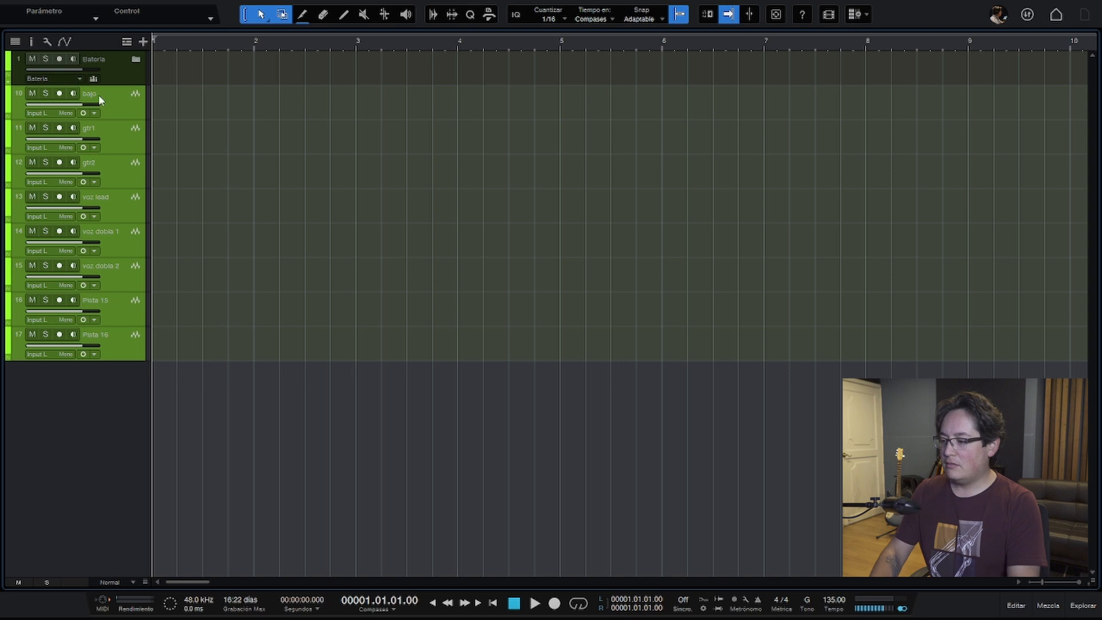
text(organ)
key(Return)
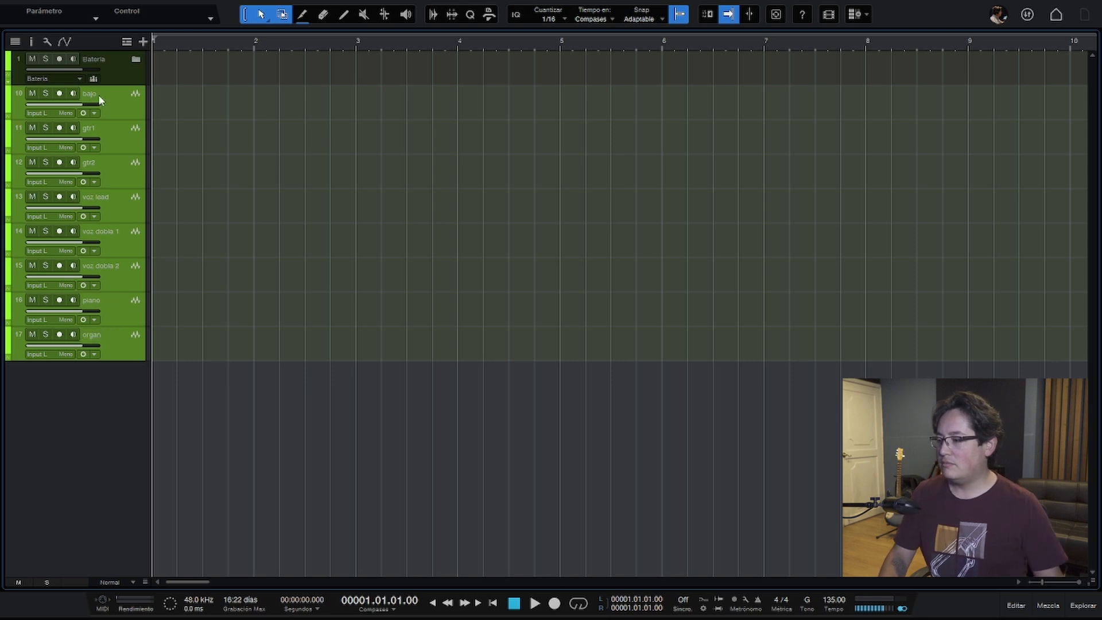
- Move the piano and organ tracks together to directly below the bajo track
click(107, 341)
shift+click(119, 310)
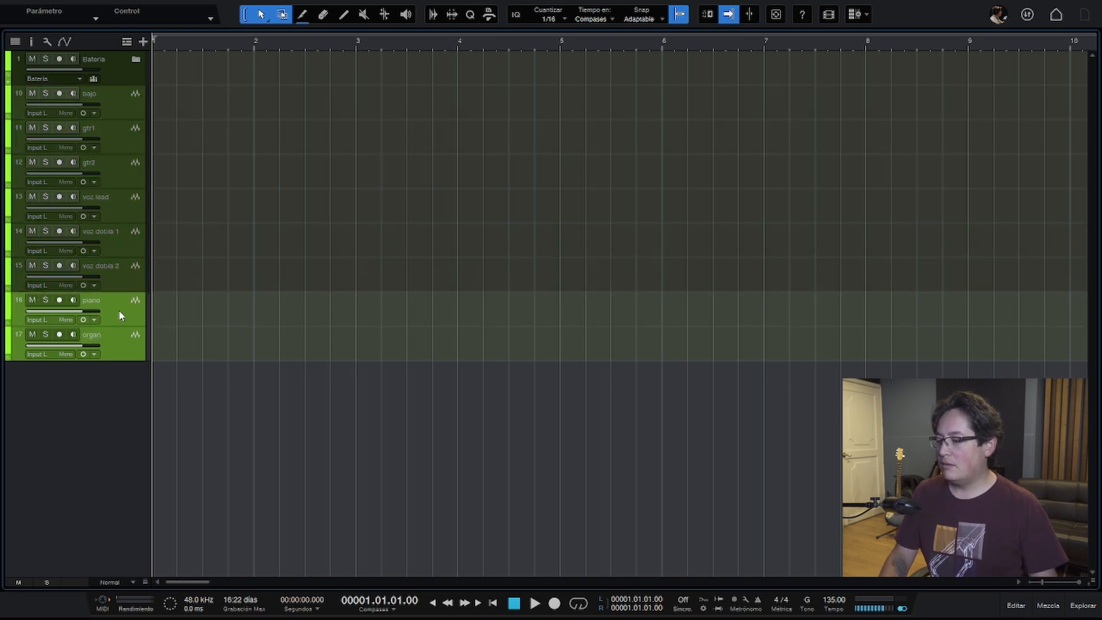
drag(118, 310, 119, 130)
- Expand the Batería folder and select it together with its drum tracks
click(111, 108)
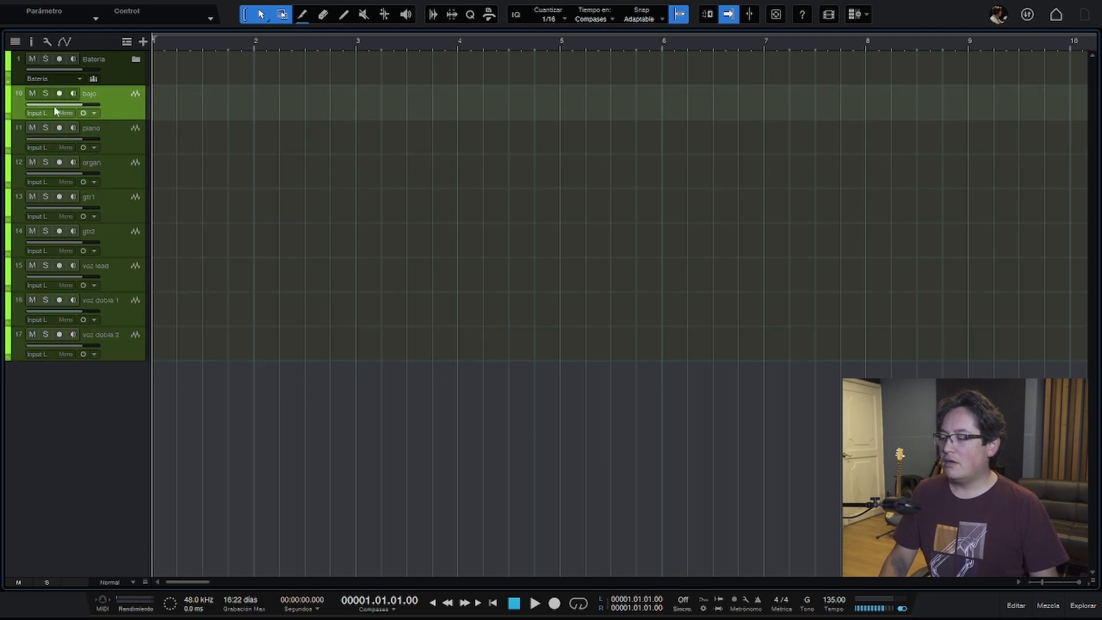
click(132, 60)
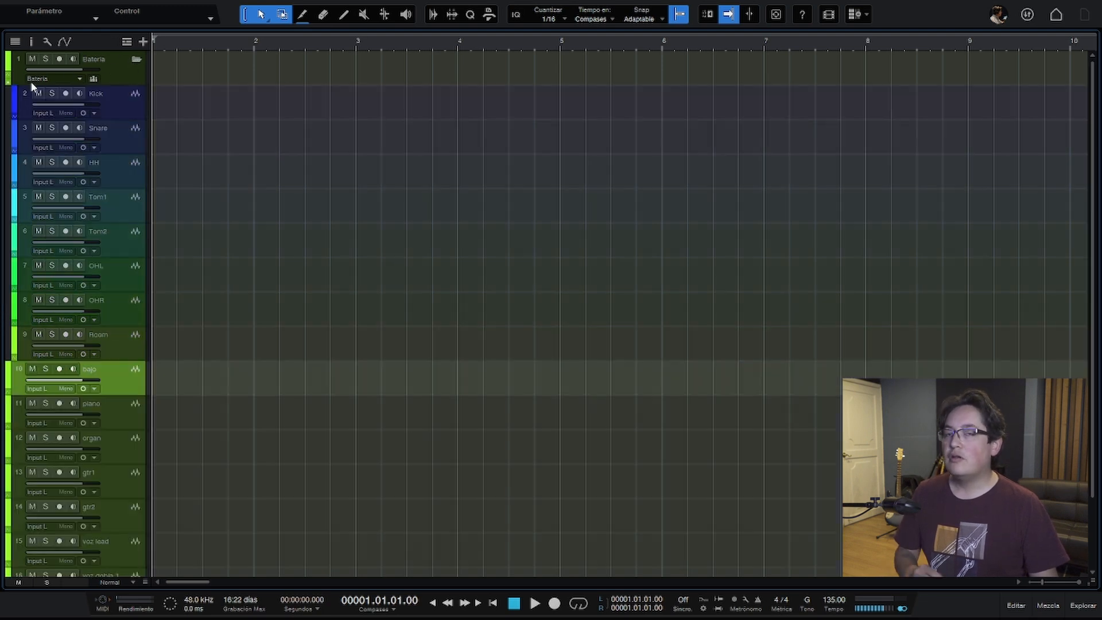
click(113, 77)
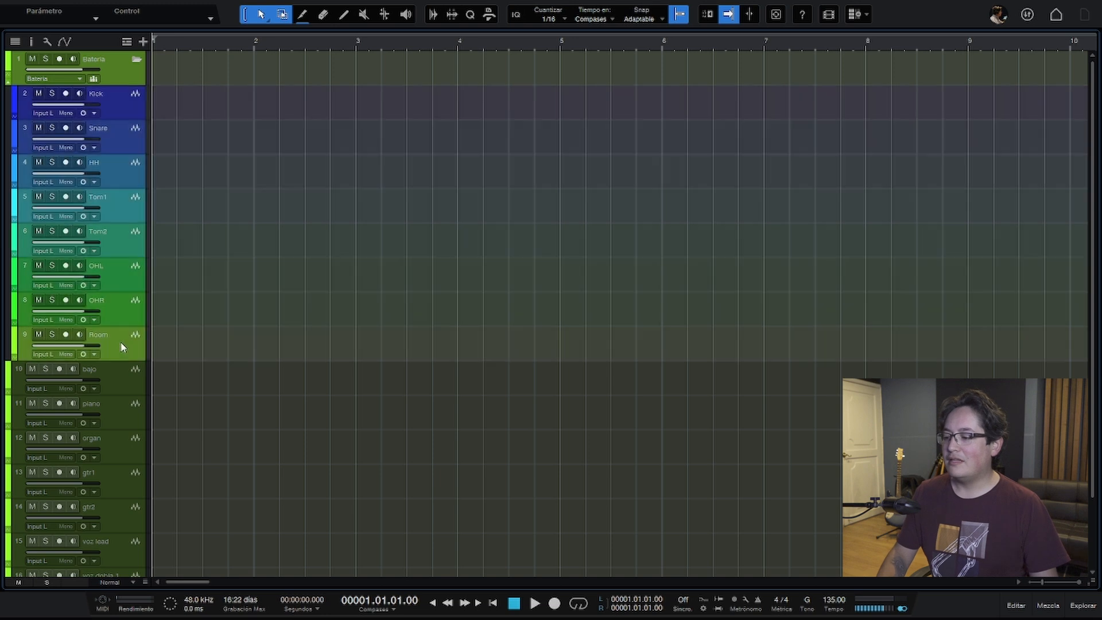
- Color the Batería folder with all its drum tracks orange and the bajo track blue
shift+click(121, 343)
click(8, 57)
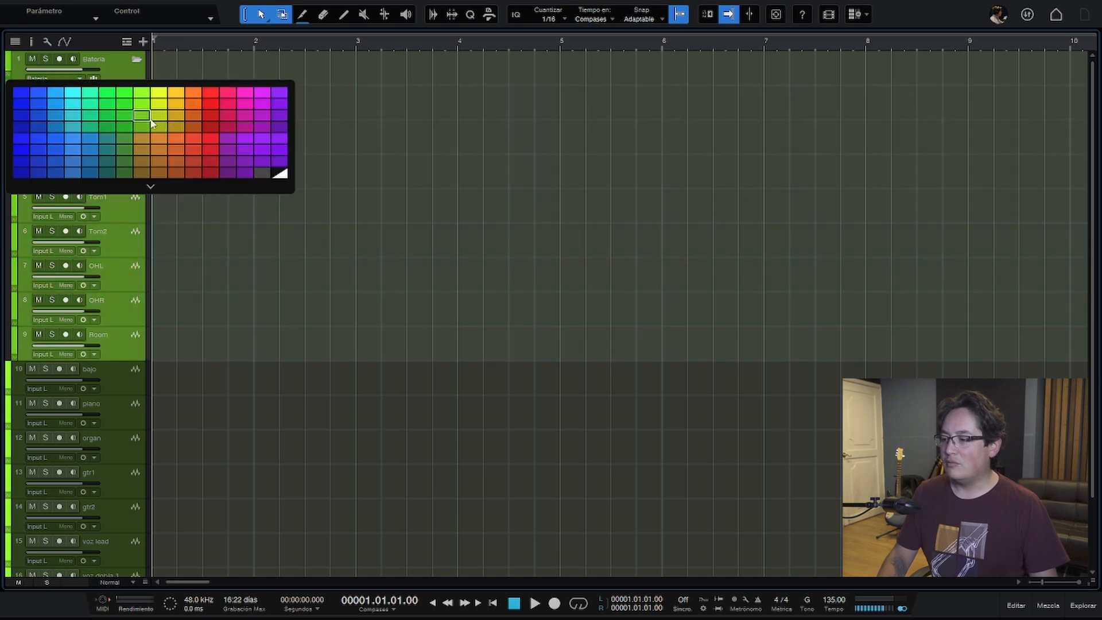
click(191, 96)
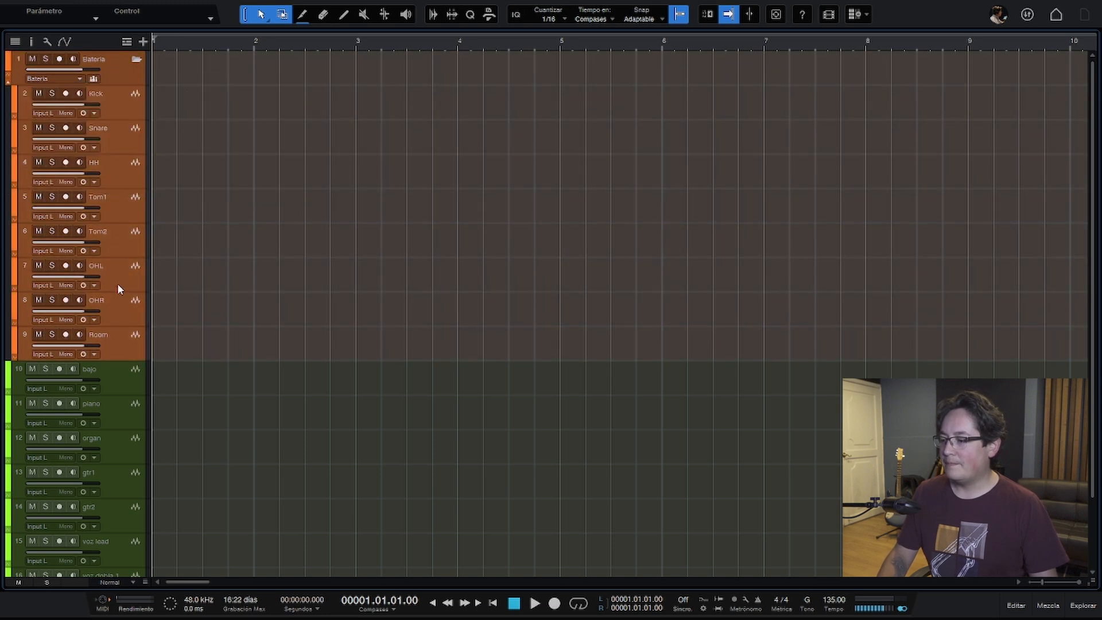
click(121, 371)
click(8, 376)
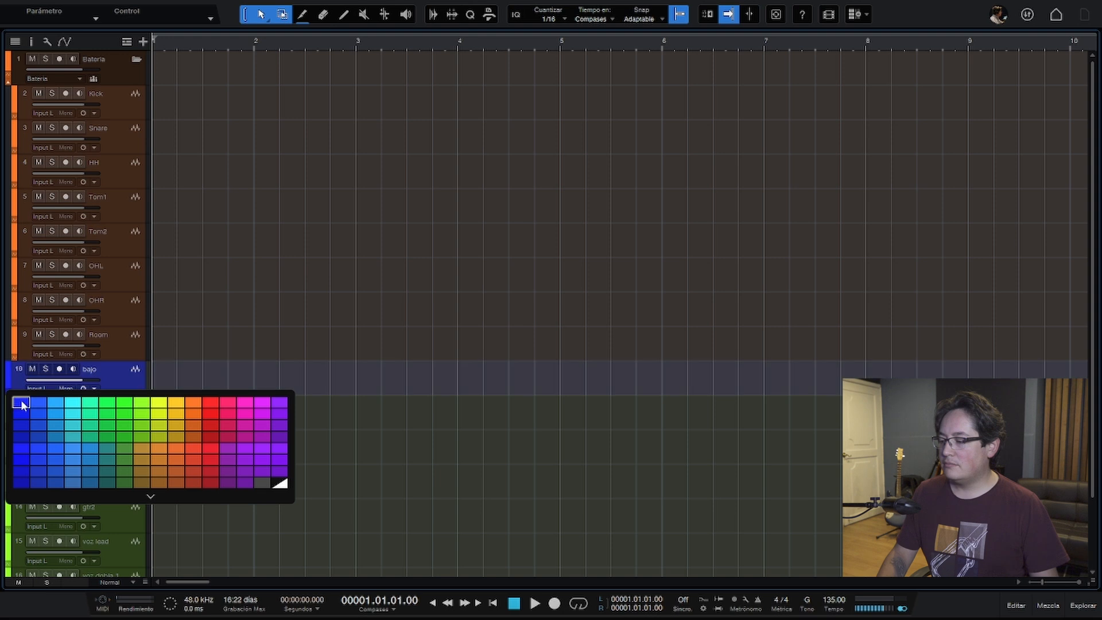
click(20, 396)
- Color the piano and organ tracks yellow
scroll(153, 337, down, 3)
click(119, 340)
shift+click(31, 370)
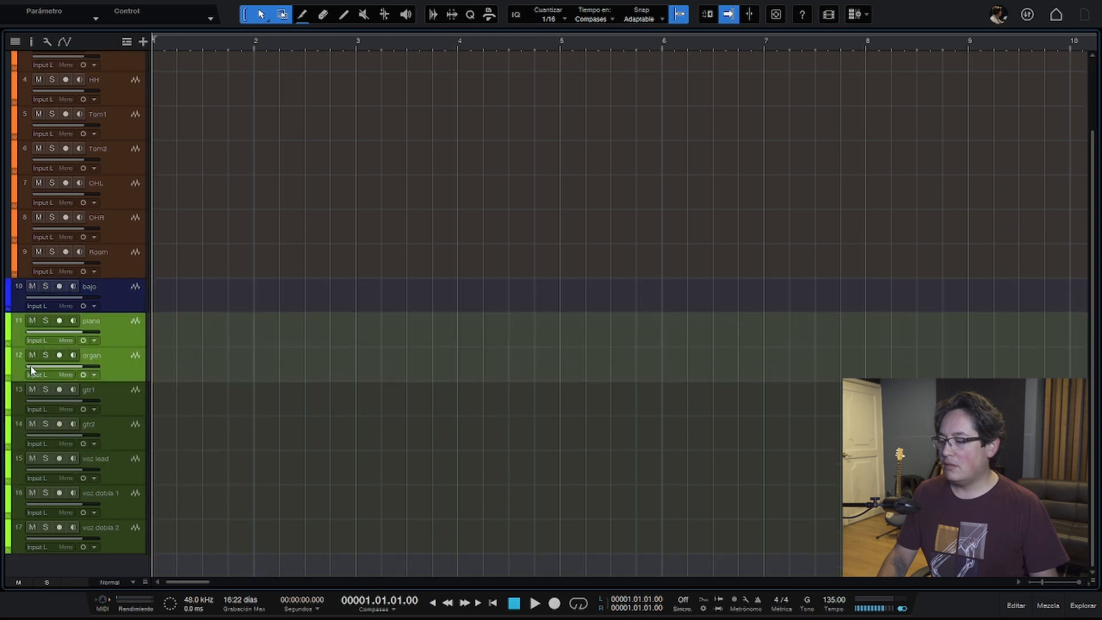
click(8, 329)
click(143, 367)
- Color the gtr1 and gtr2 tracks a purer green than the remaining voice tracks
click(124, 402)
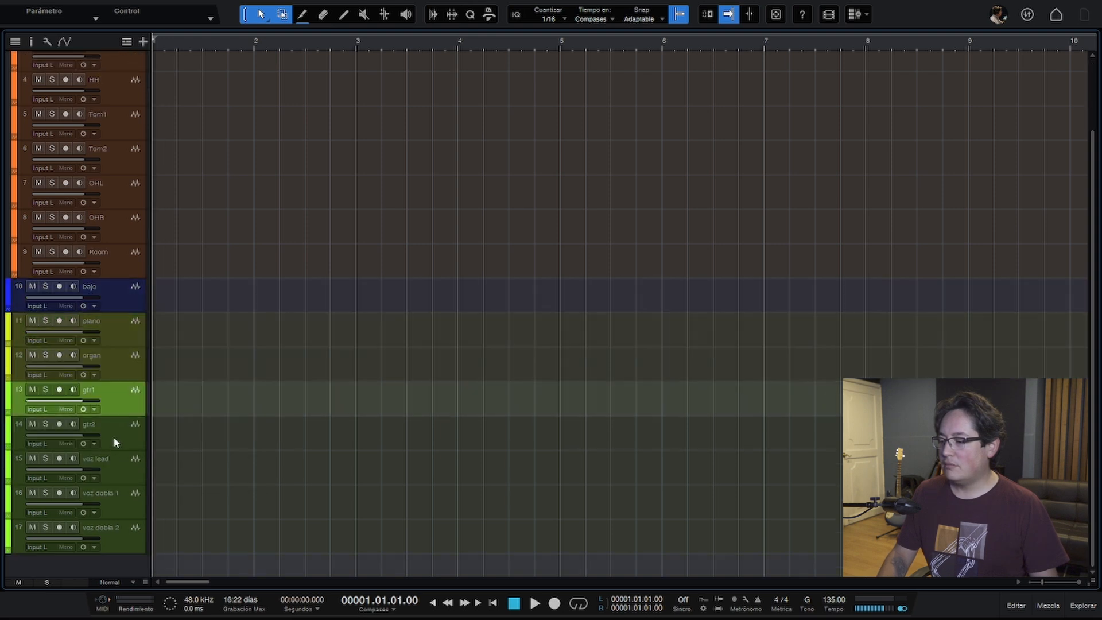
shift+click(115, 441)
click(8, 426)
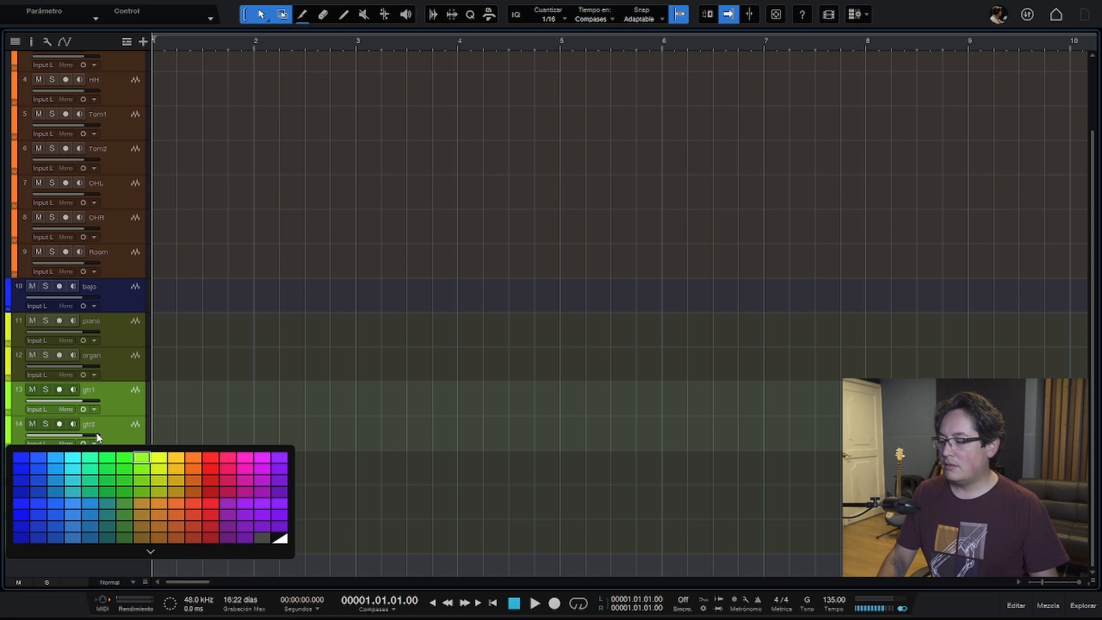
click(115, 465)
- Give the voz lead, voz dobla 1 and voz dobla 2 tracks one shared new color
click(120, 475)
shift+click(121, 527)
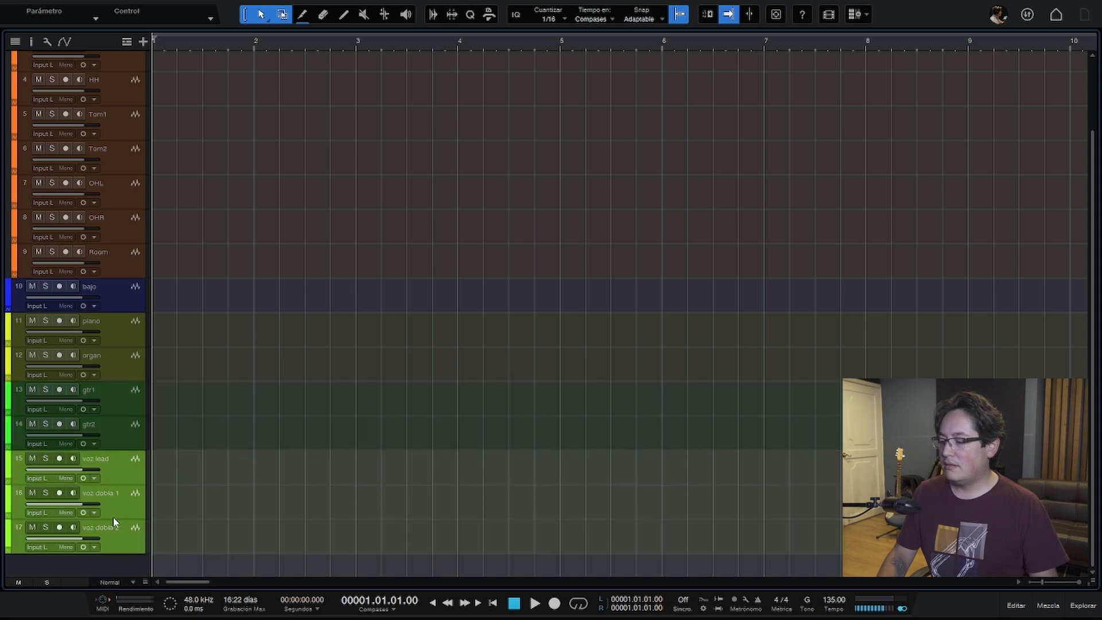
click(9, 467)
click(218, 499)
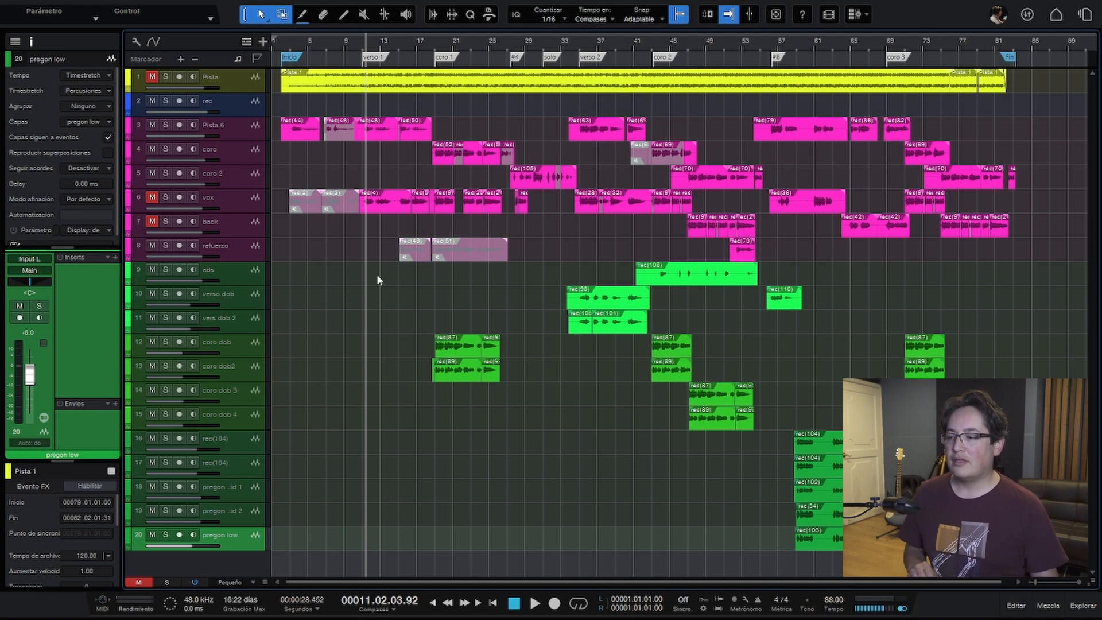
- Examine the vocal recordings in ADN new song up close and place the playhead near the inicio marker
click(312, 209)
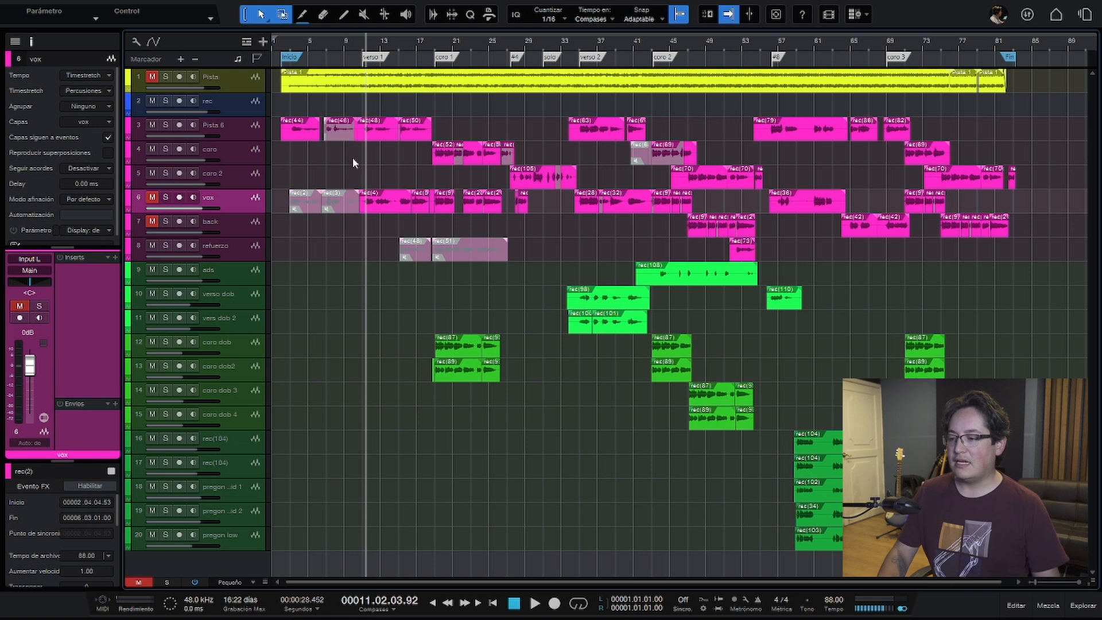
key(shift+e)
key(e)
key(e)
scroll(384, 194, up, 3)
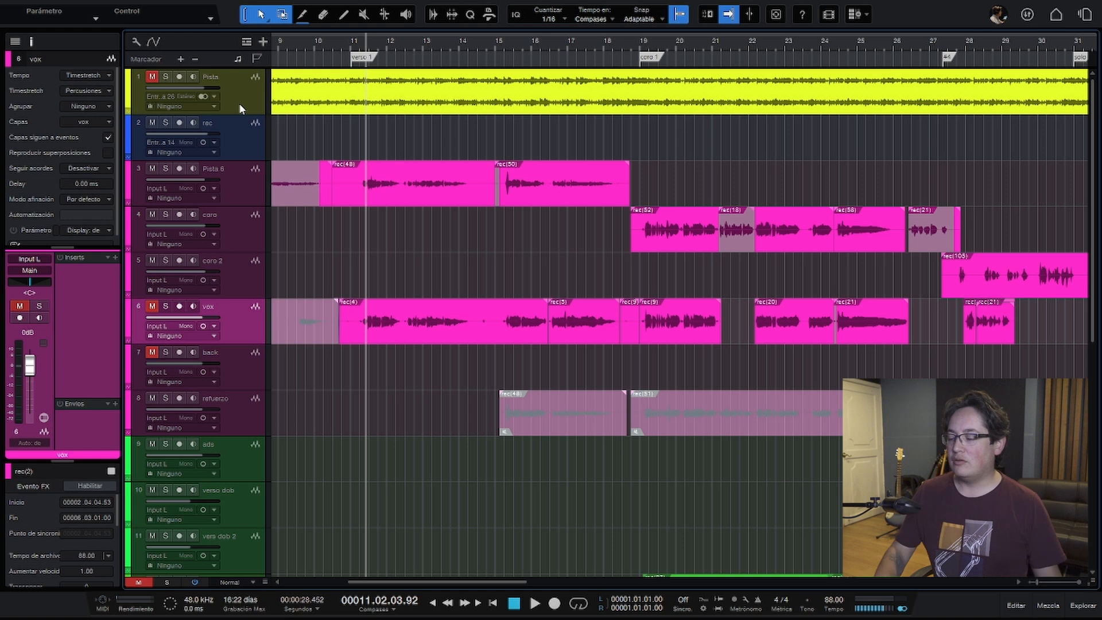
key(w)
scroll(363, 163, left, 3)
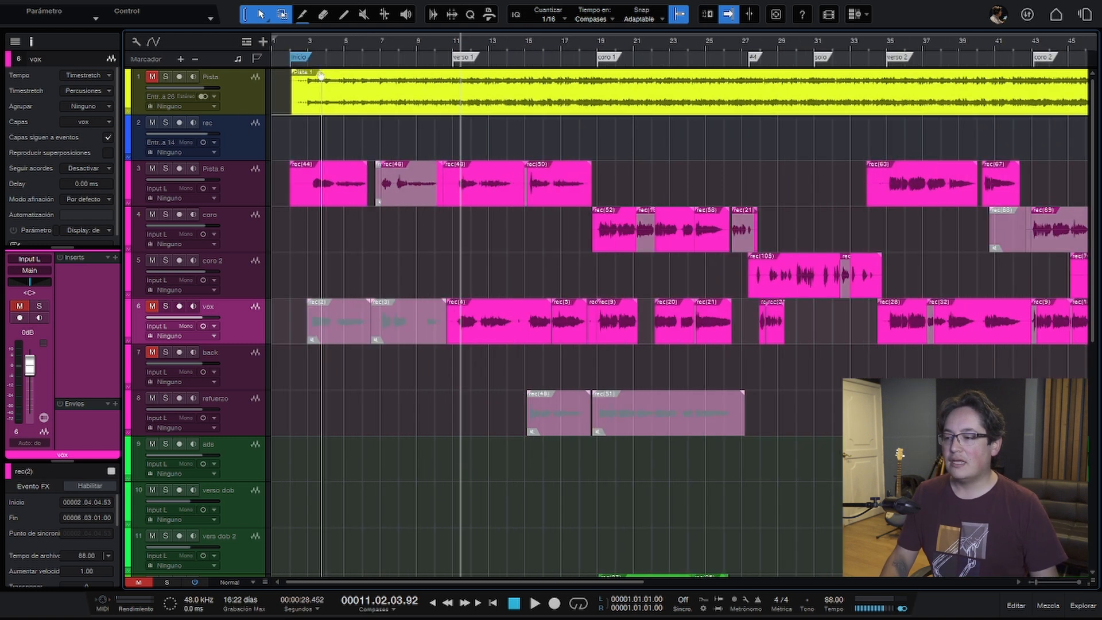
click(299, 48)
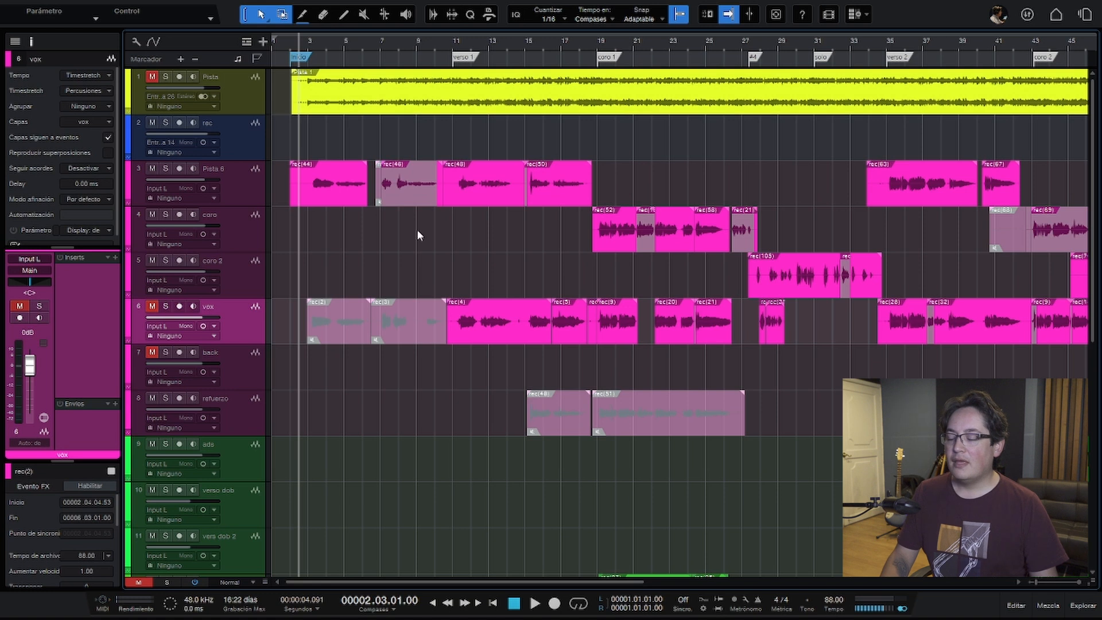
- Save a copy of the song as ADN new song edit
key(shift+f)
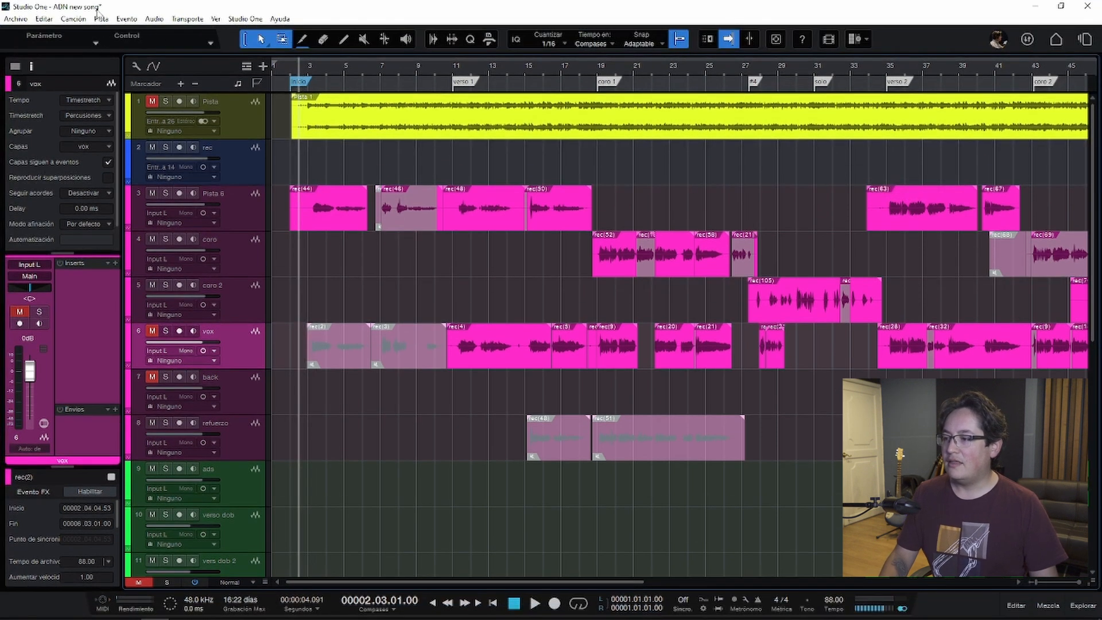
click(16, 19)
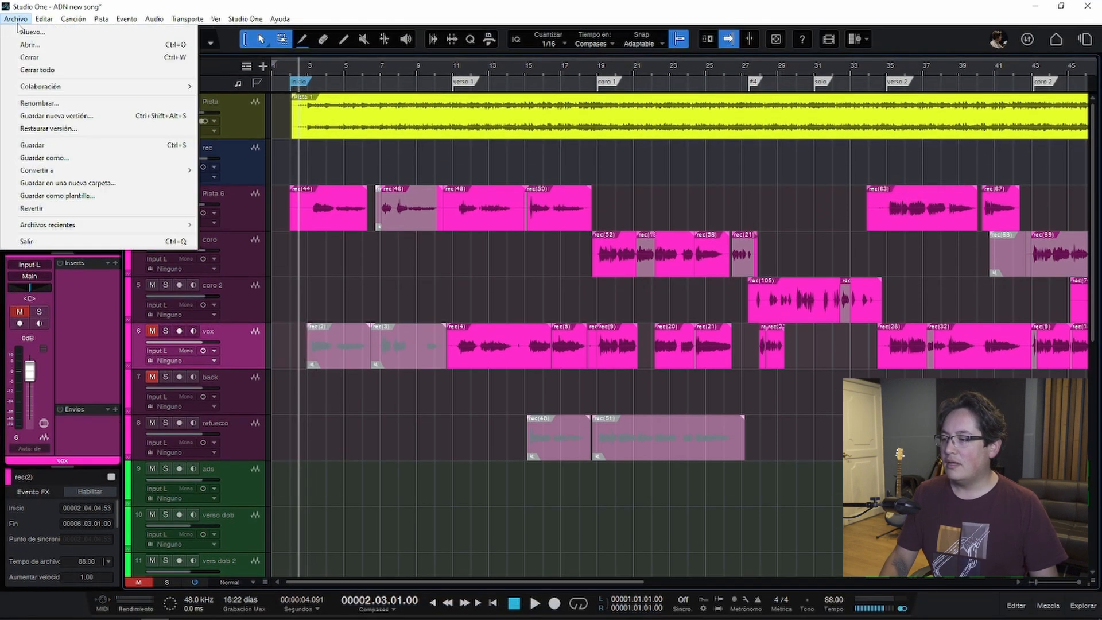
click(83, 161)
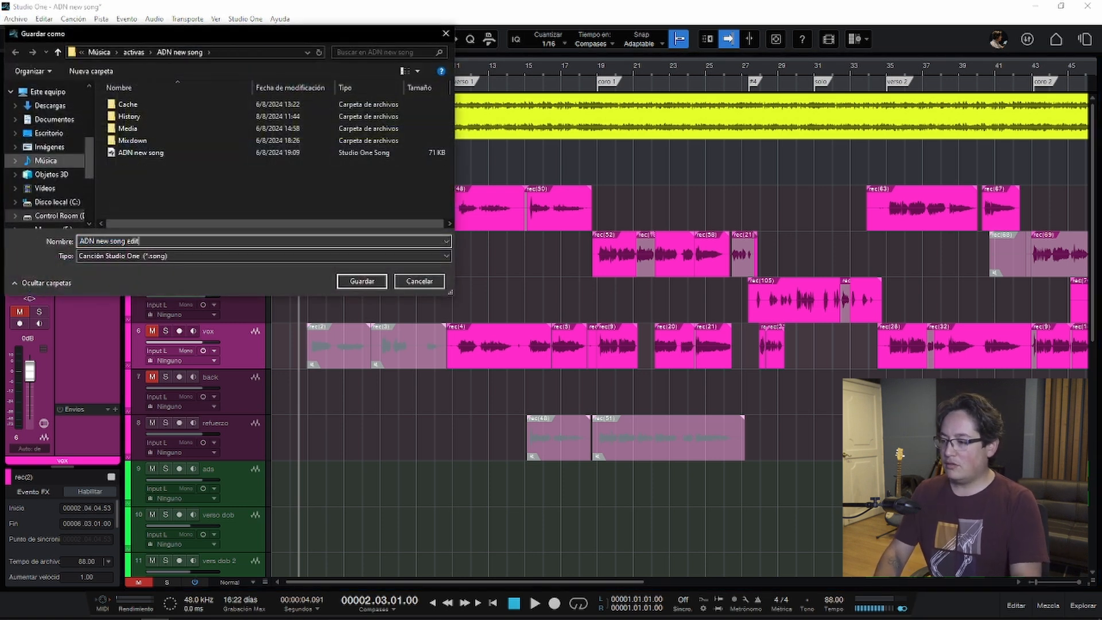
key(Return)
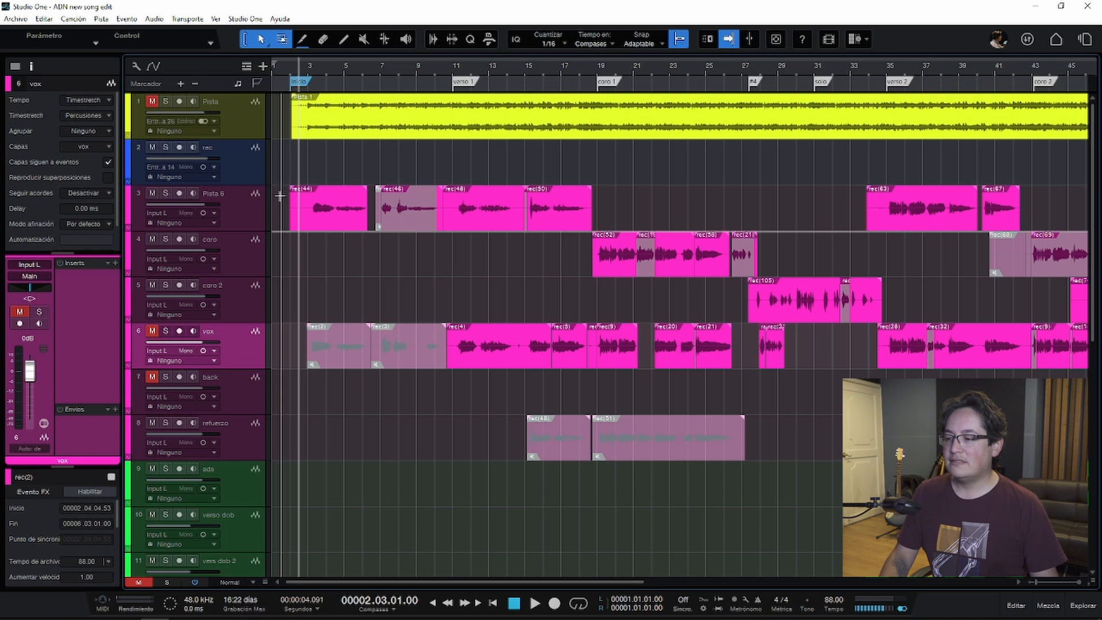
- Solo the Pista 6 track, enlarge its waveforms and play its first recording from near the inicio marker
click(232, 221)
key(s)
key(shift+e)
key(shift+e)
key(e)
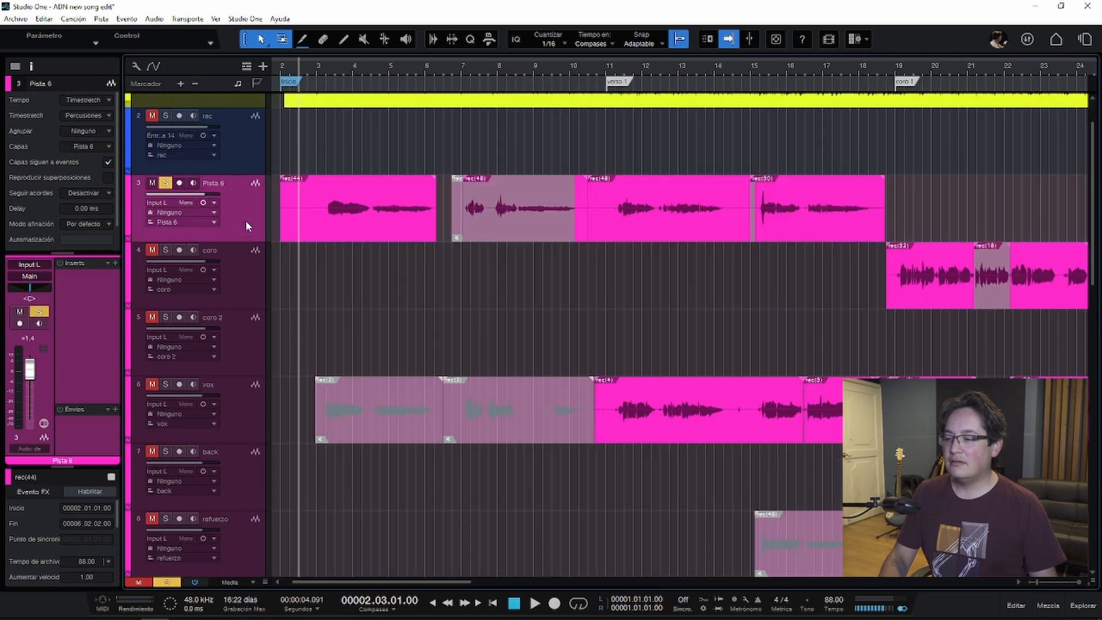
key(space)
key(e)
key(e)
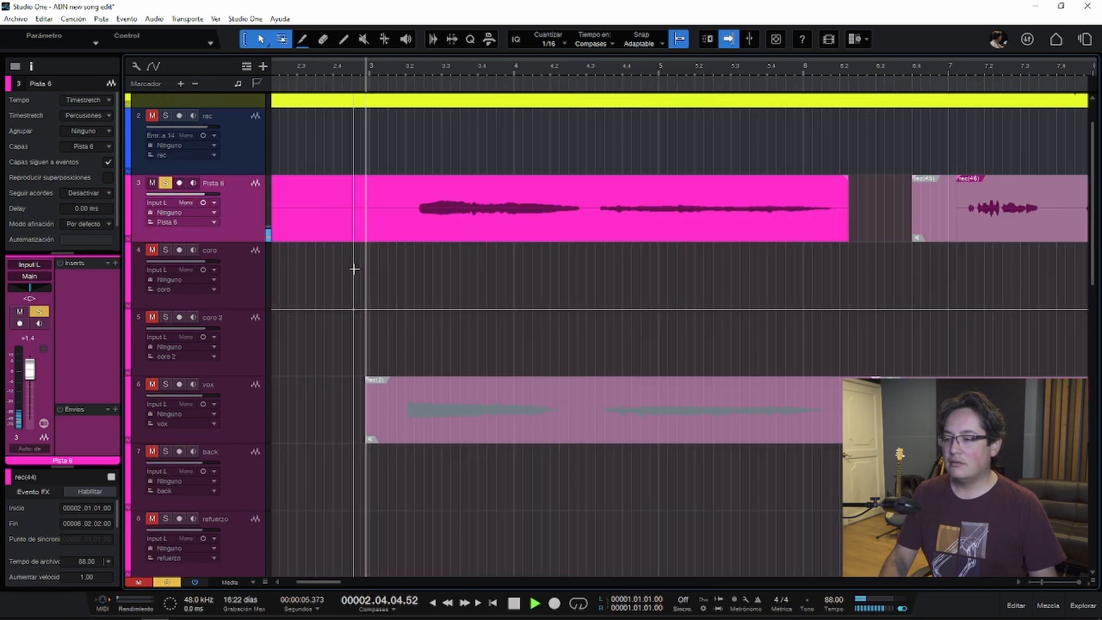
key(w)
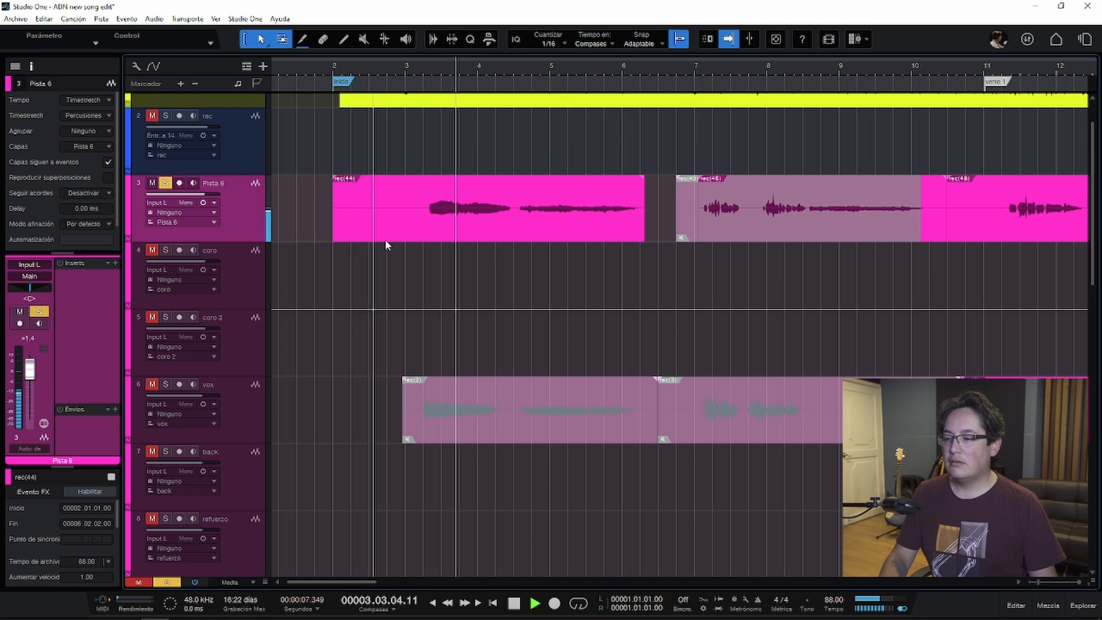
key(space)
- Cut away the silent lead-in of rec(44) on Pista 6, starting it at 3.01.04 with a fade-in of about 230 ms
ctrl+click(427, 216)
click(398, 228)
key(Delete)
click(443, 232)
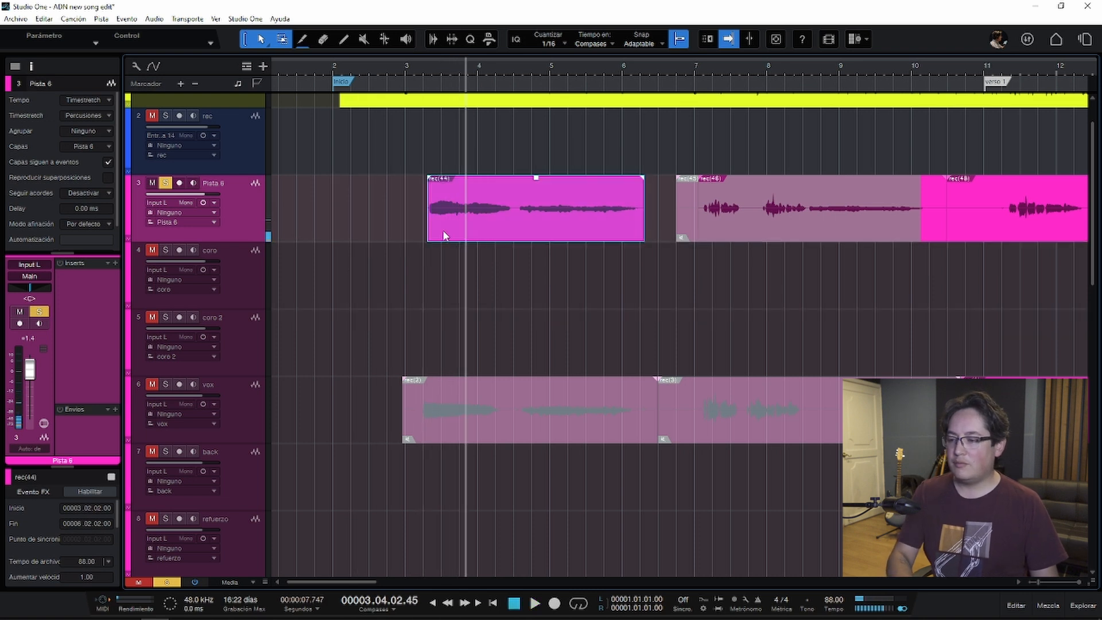
drag(428, 221, 415, 221)
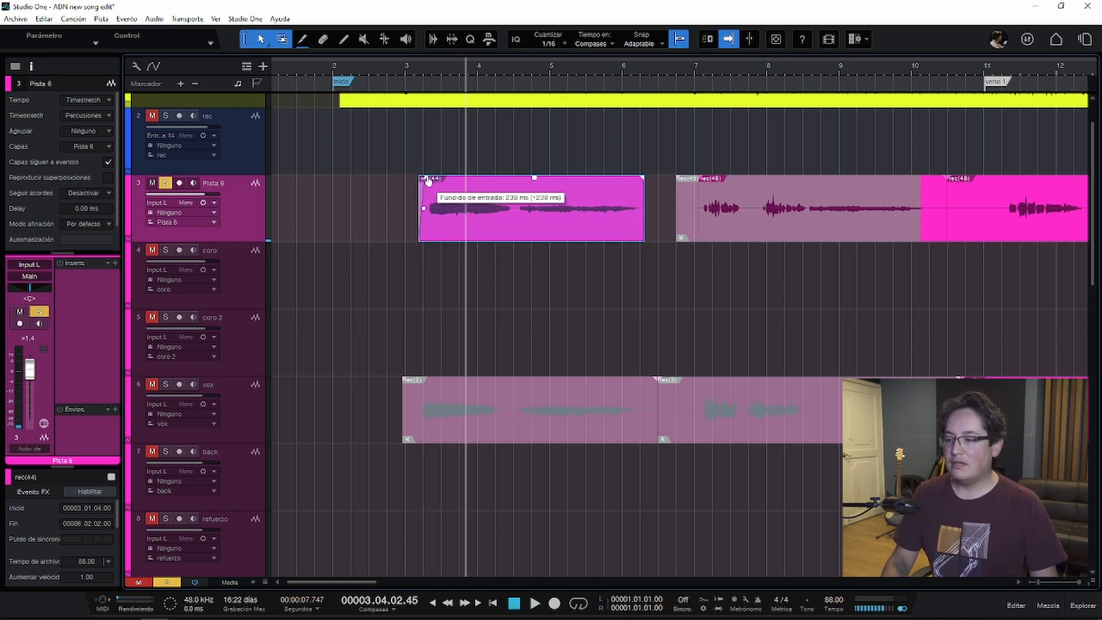
- Delete the muted take beneath rec(46) on Pista 6, moving rec(46) to the coro track and back to expose it
key(w)
drag(590, 226, 574, 252)
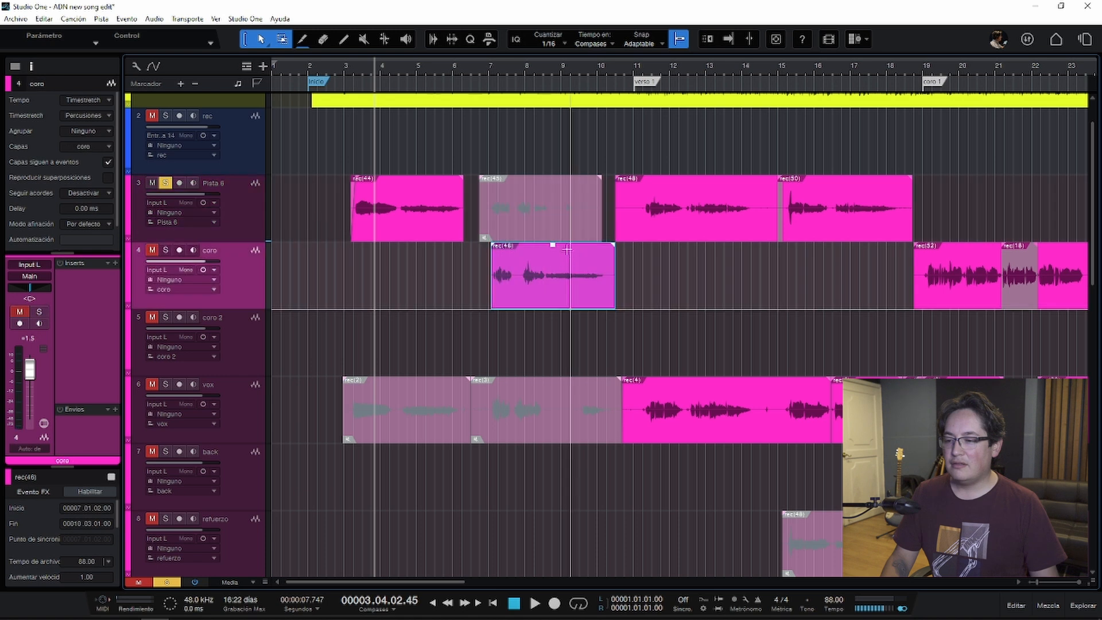
click(553, 225)
key(Delete)
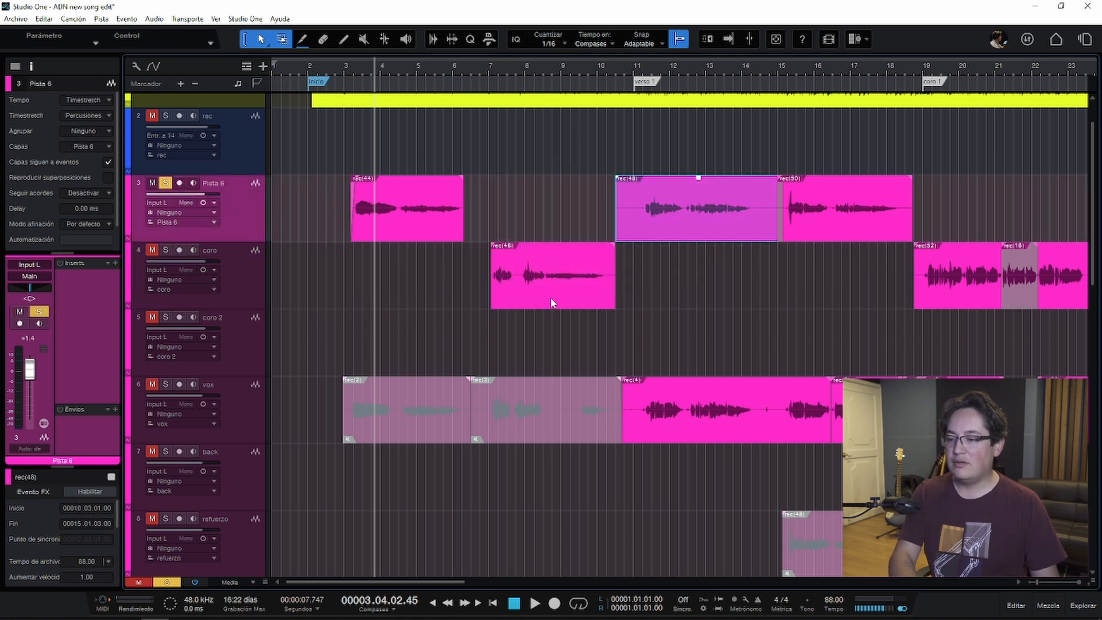
drag(549, 298, 572, 217)
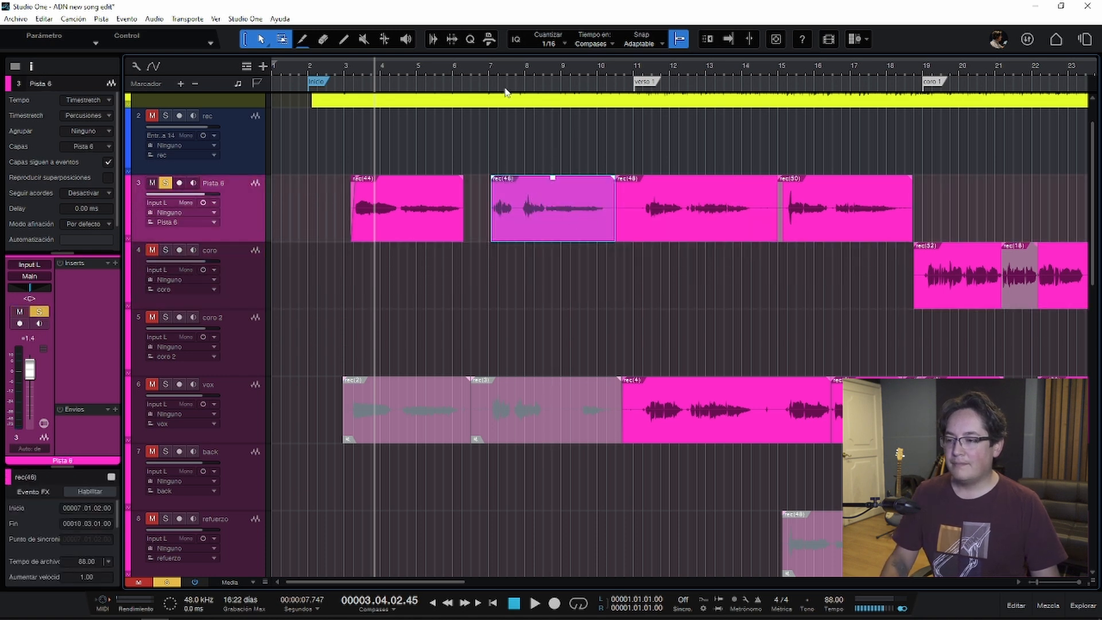
- Play Pista 6 from just before rec(46) to check the vocal phrases up to verso 1
click(483, 72)
key(space)
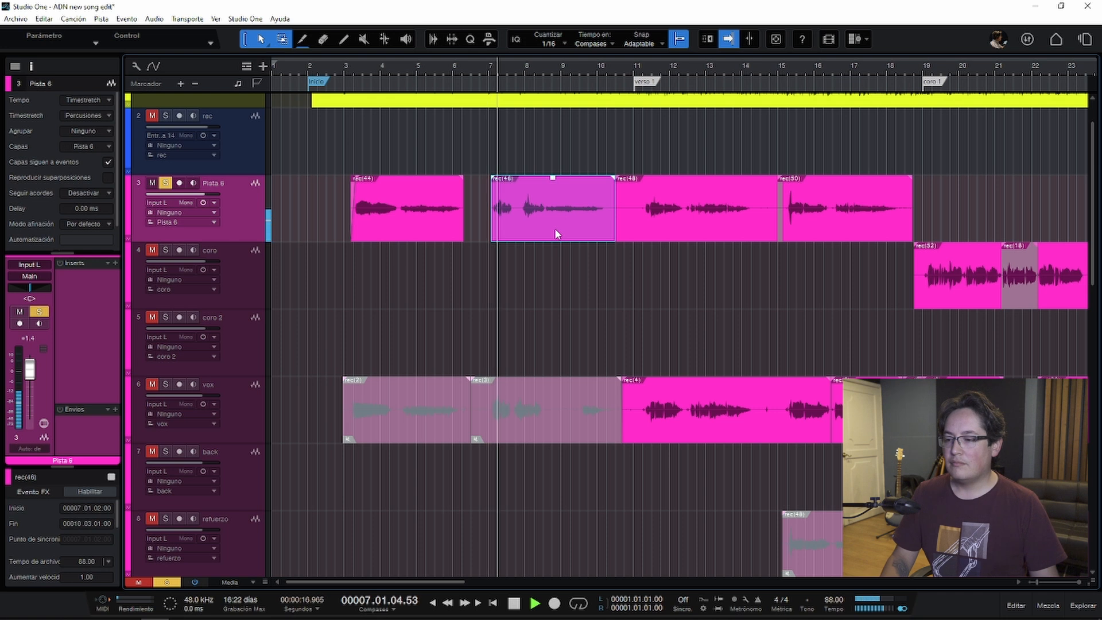
key(e)
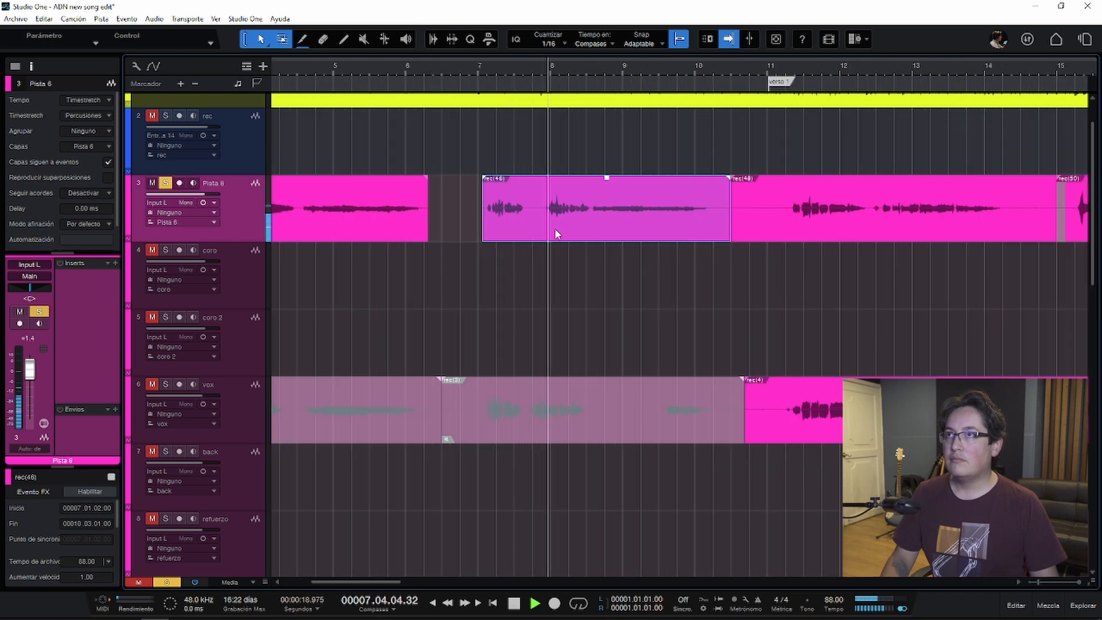
click(757, 234)
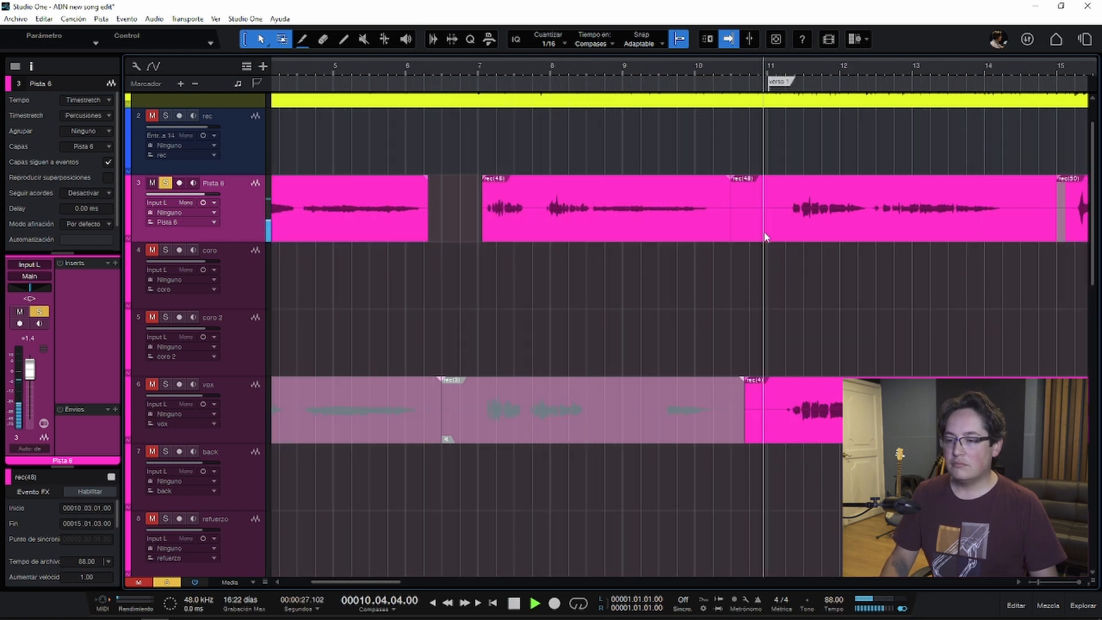
key(w)
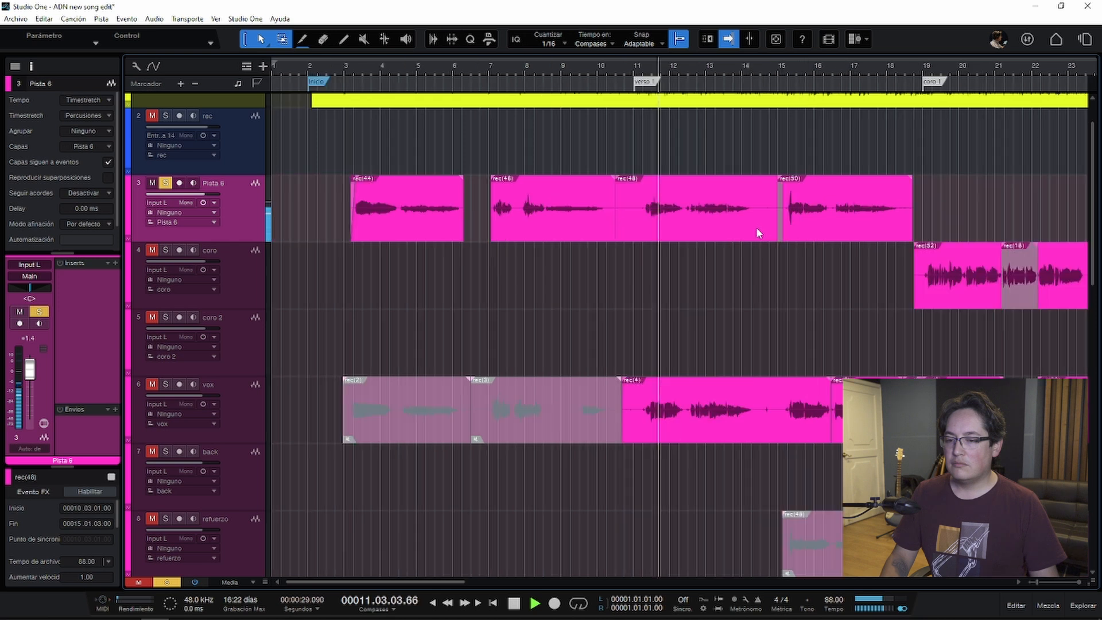
- Remove the silent section between the end of the rec(48) phrase and rec(50) on Pista 6, and stop playback
ctrl+click(658, 213)
key(Delete)
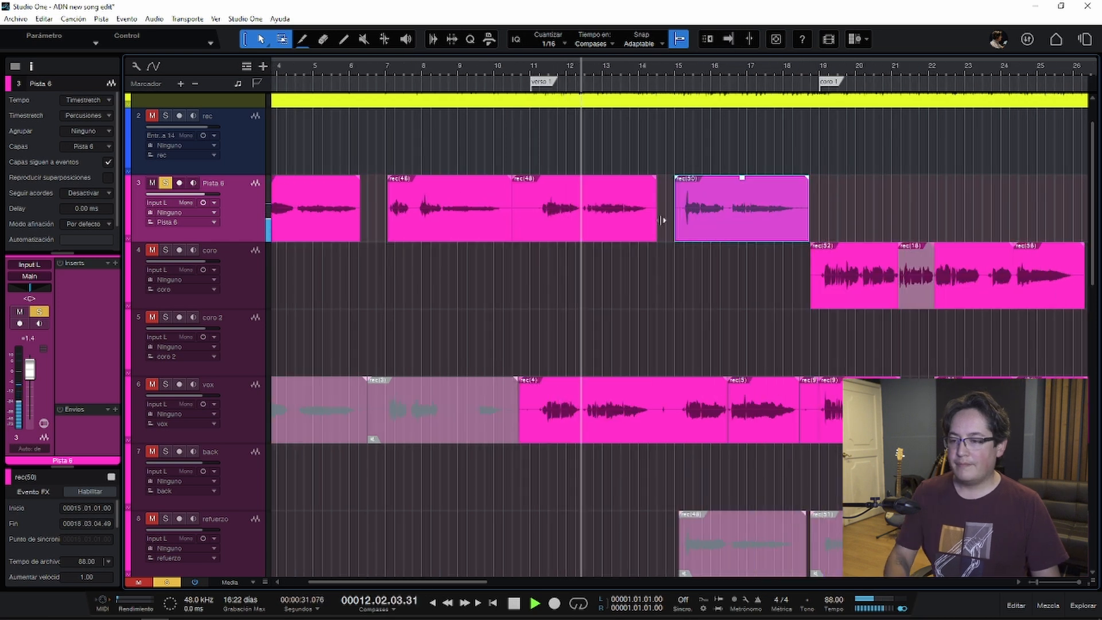
key(space)
- Select the four edited recordings at the beginning of Pista 6, from rec(44) through rec(50), together
key(w)
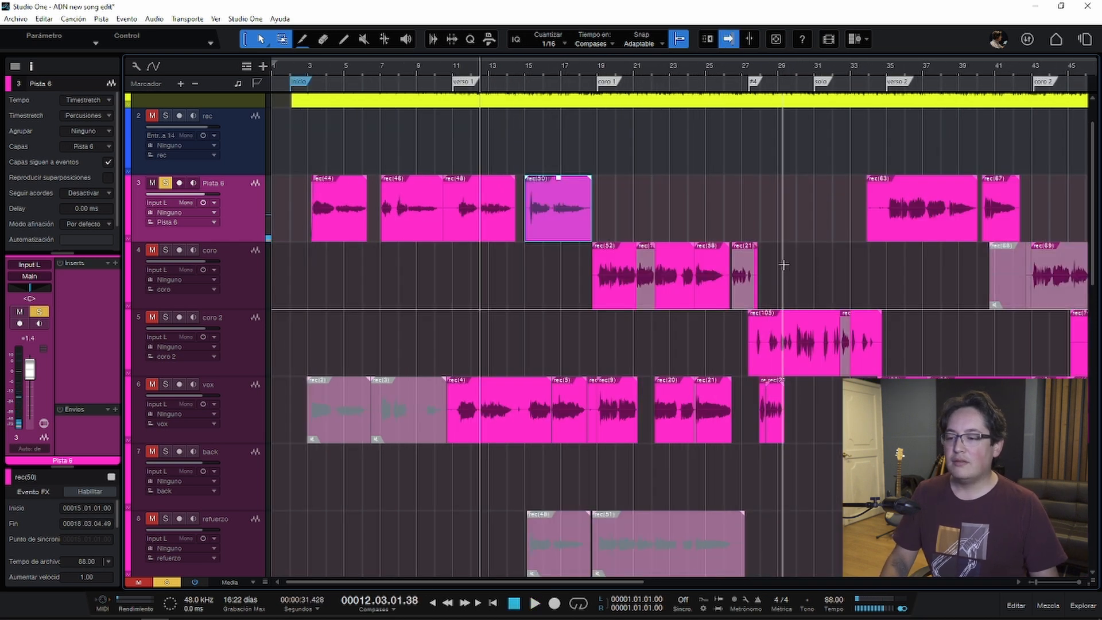
key(e)
key(w)
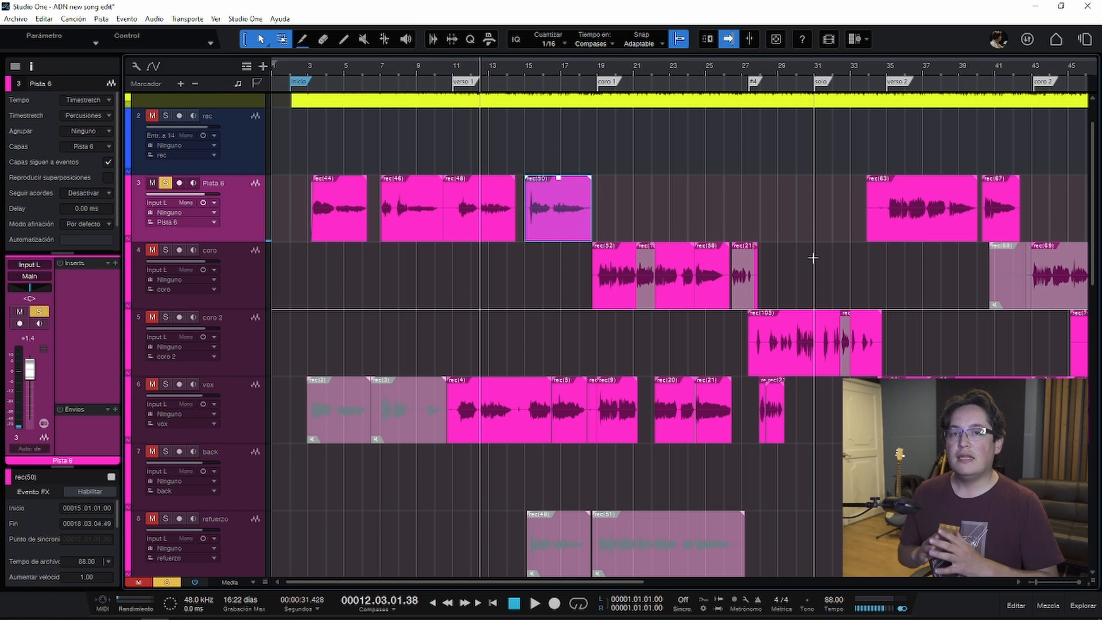
key(w)
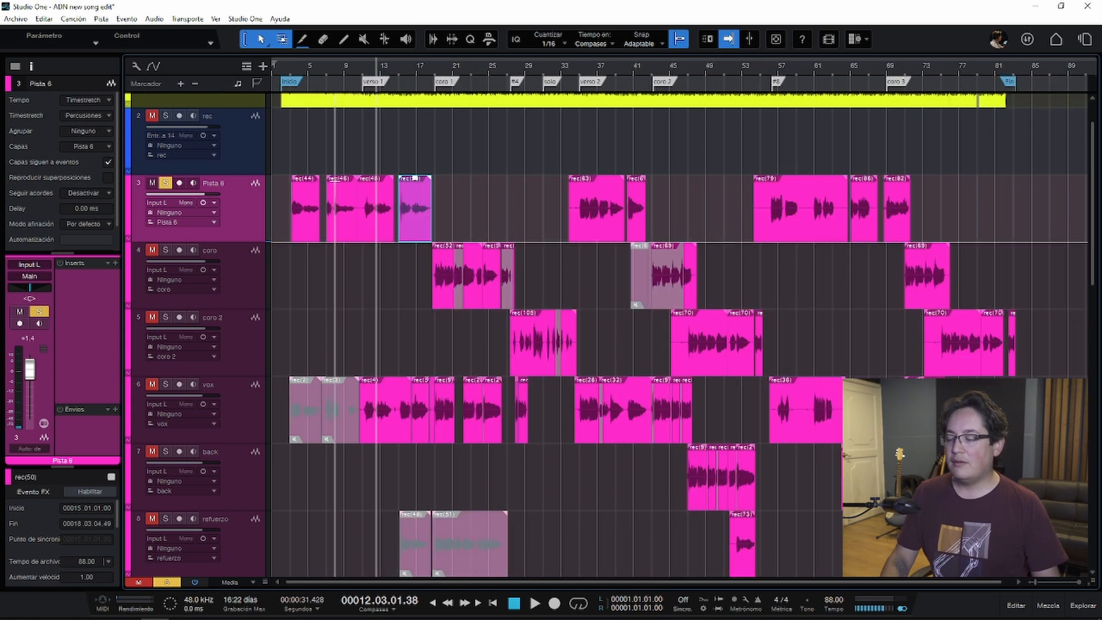
key(e)
scroll(412, 231, left, 3)
drag(618, 208, 308, 222)
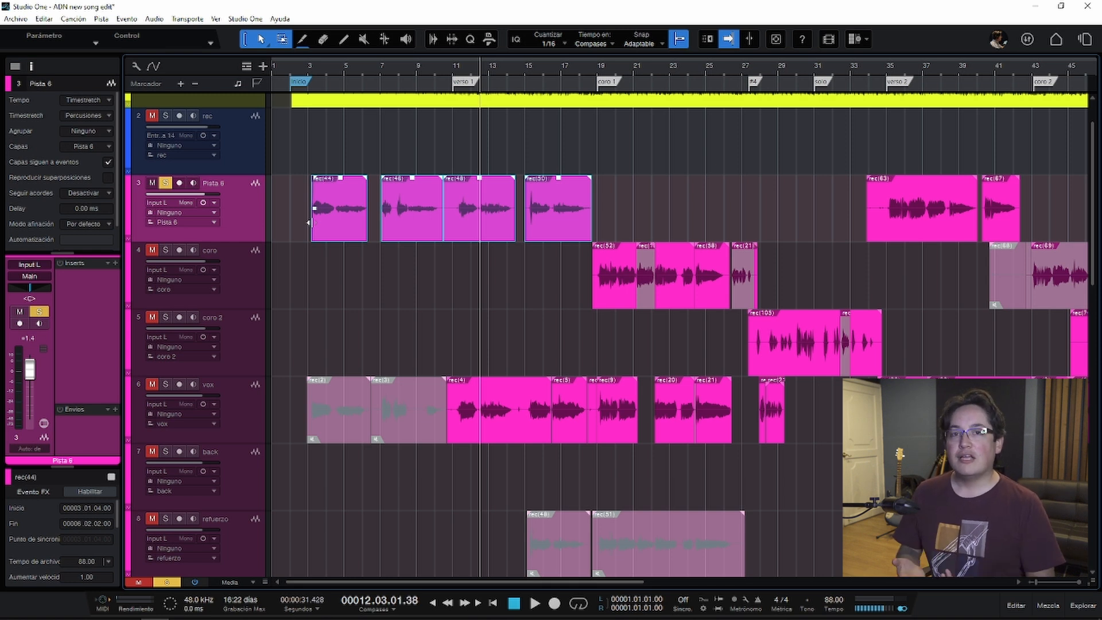
click(322, 264)
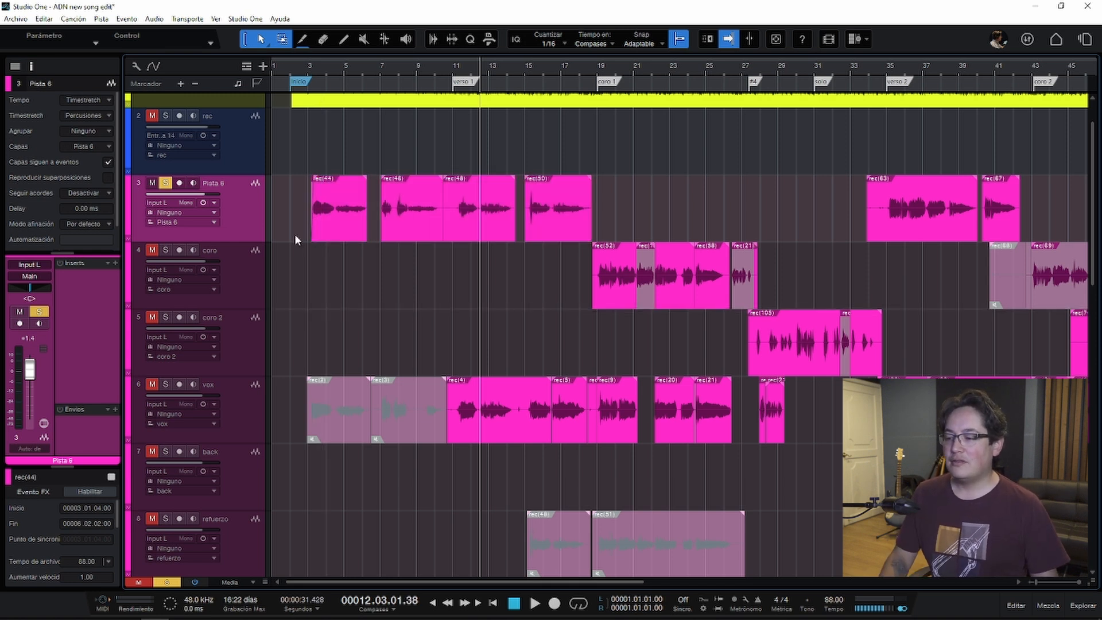
drag(295, 234, 602, 237)
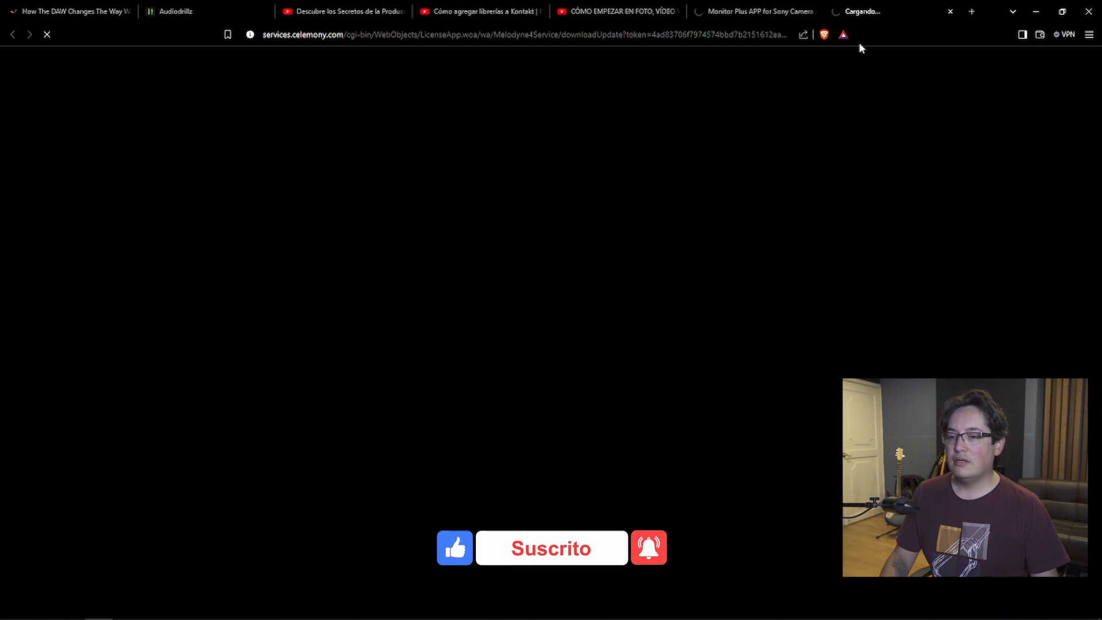
- Close the browser window and play Pista 6 from the Inicio marker to hear the opening vocal phrase against its Melodyne notes
click(1089, 13)
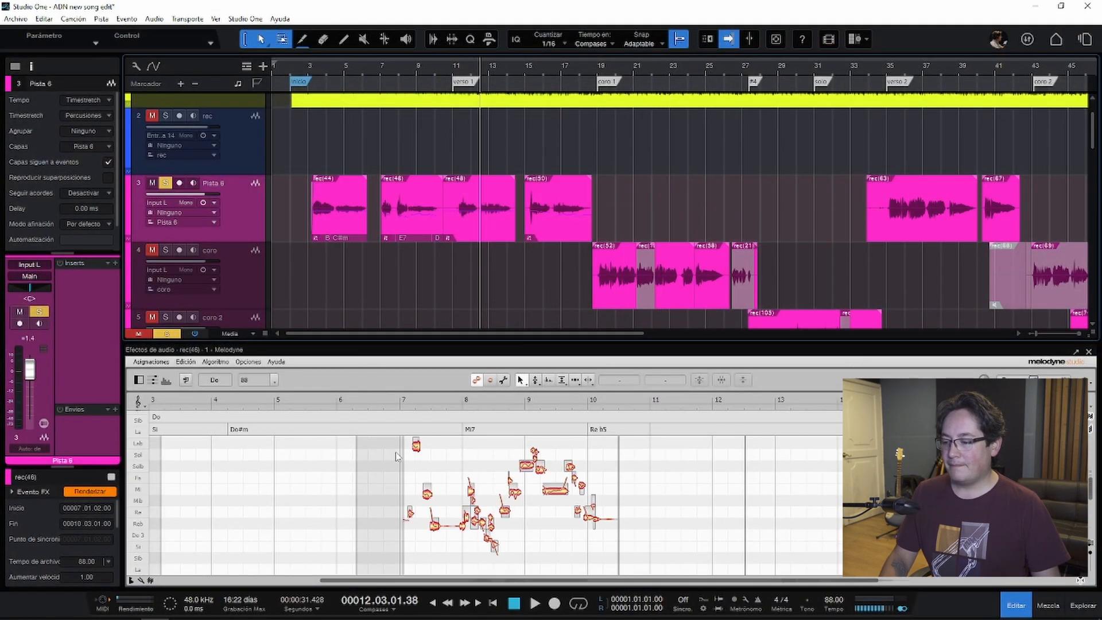
click(309, 85)
key(space)
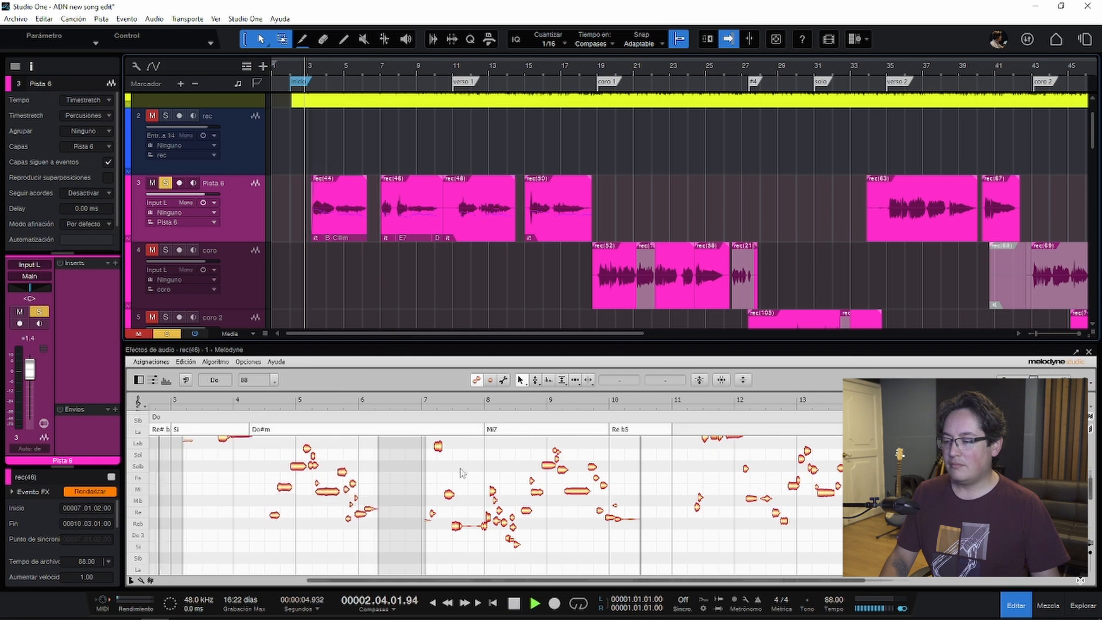
scroll(277, 518, up, 1)
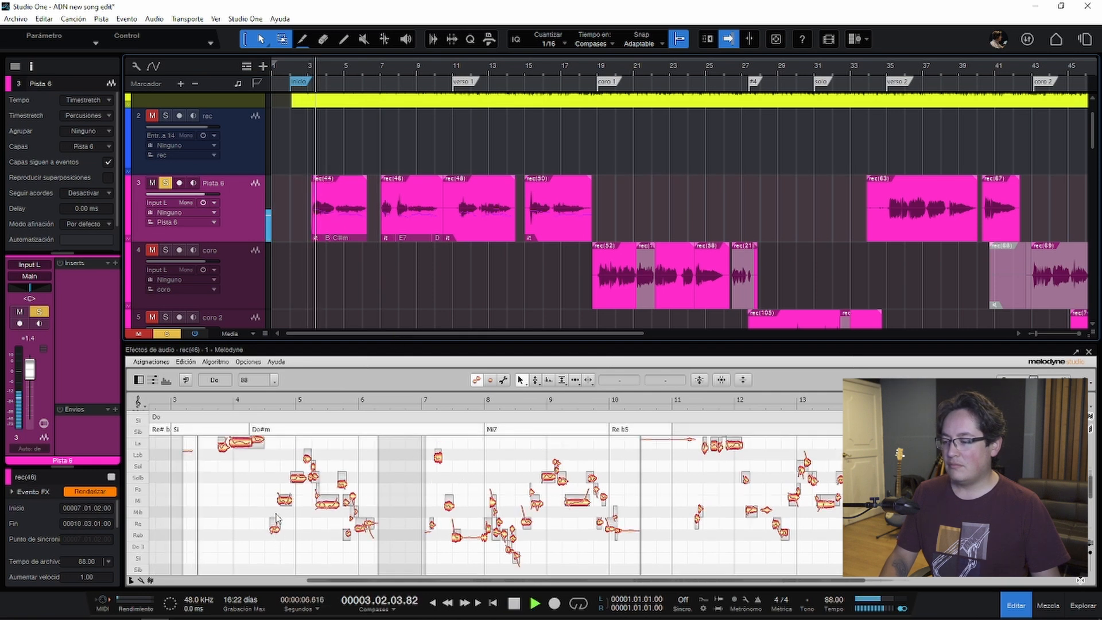
scroll(269, 509, up, 3)
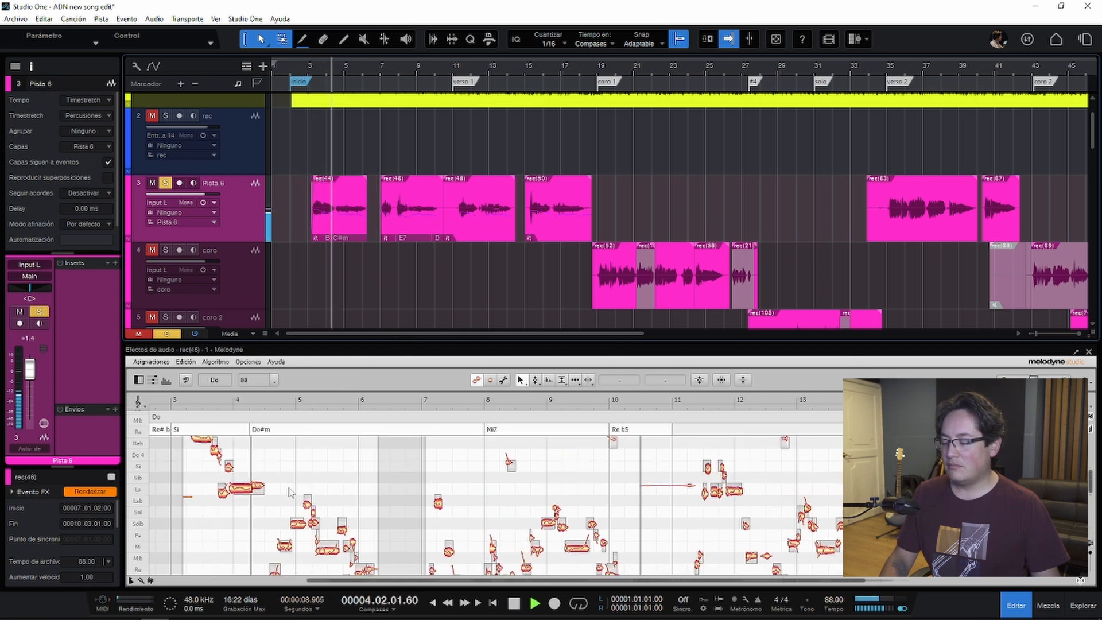
key(space)
- Snap the opening phrase's notes of rec(44), around bars 3 to 4, to their nearest pitches in Melodyne
scroll(294, 485, left, 3)
scroll(296, 479, up, 4)
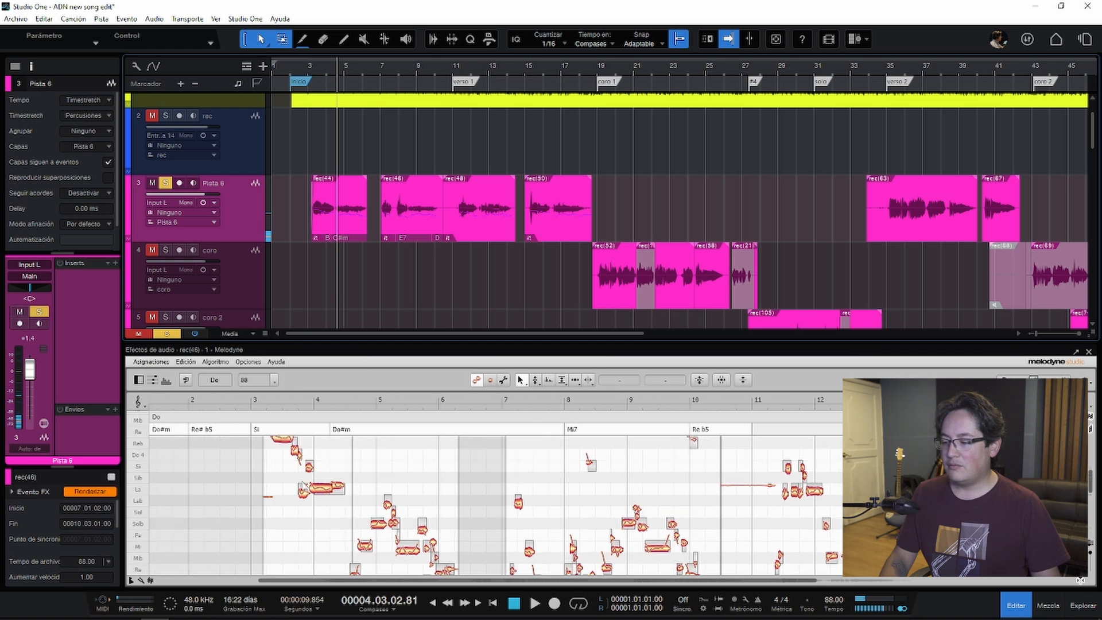
drag(259, 454, 341, 534)
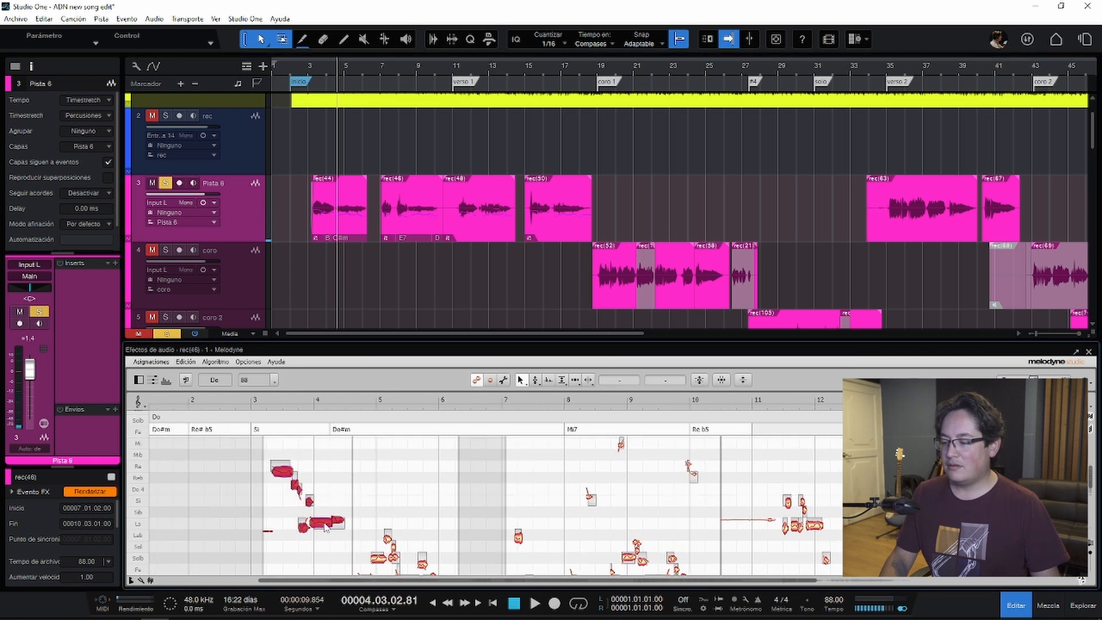
double_click(325, 526)
double_click(257, 456)
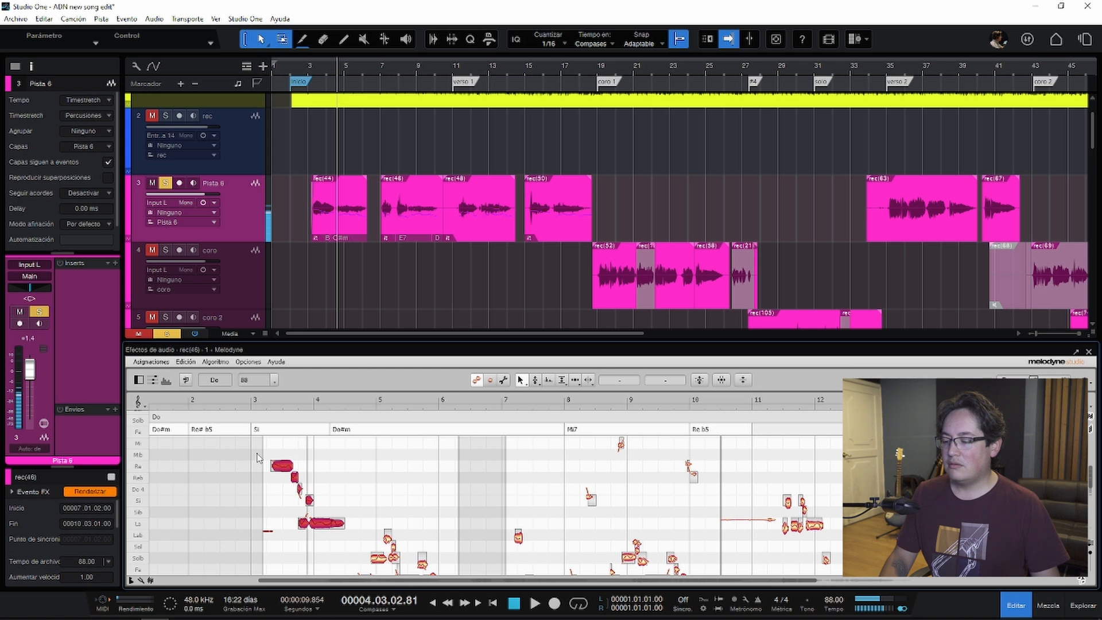
scroll(400, 485, down, 2)
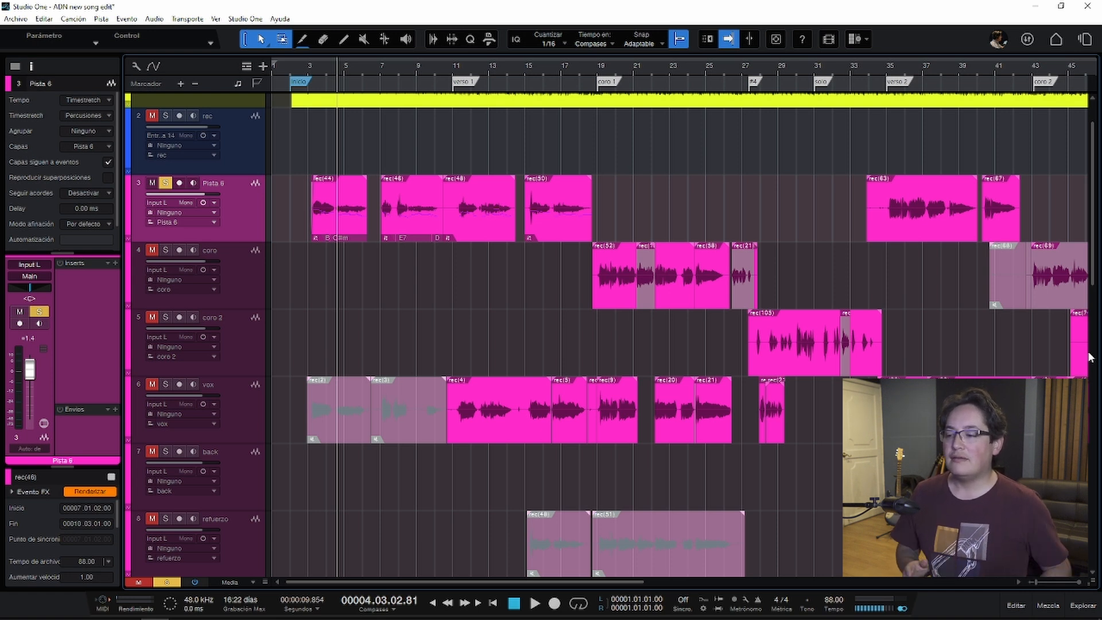
- Show the whole song and go through the section markers from verso 1 to coro 2
key(w)
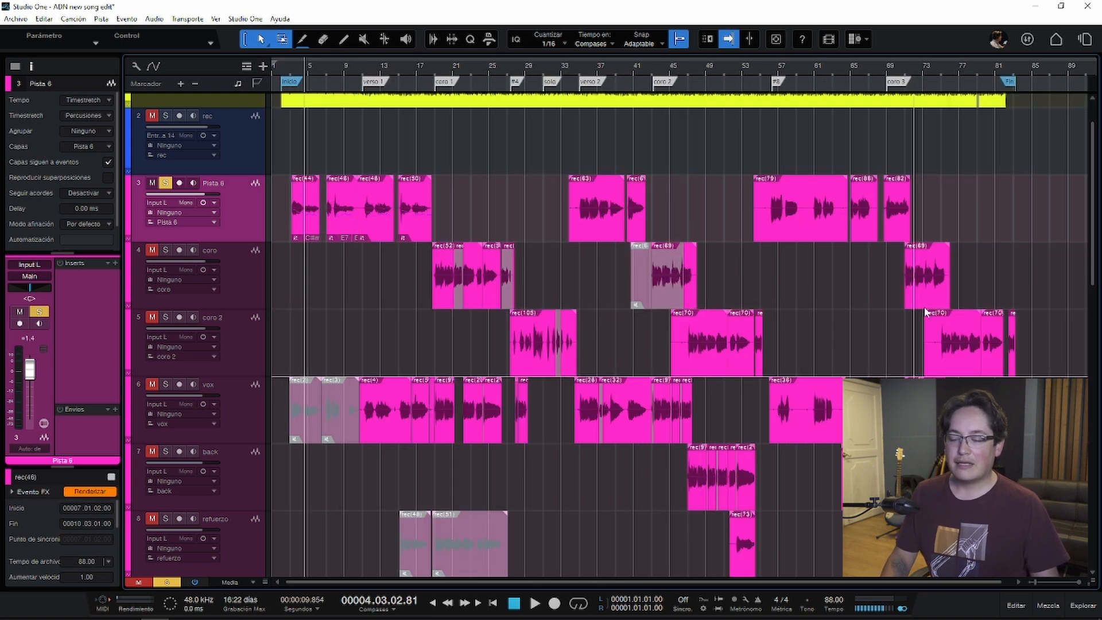
scroll(941, 303, down, 1)
scroll(961, 299, up, 2)
key(shift+w)
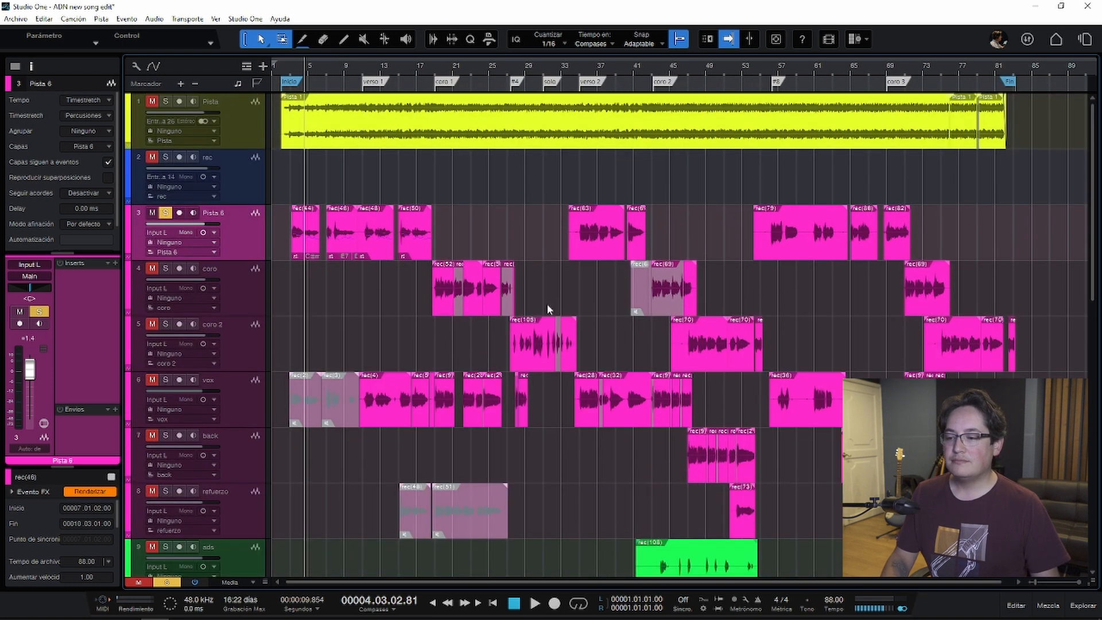
click(368, 84)
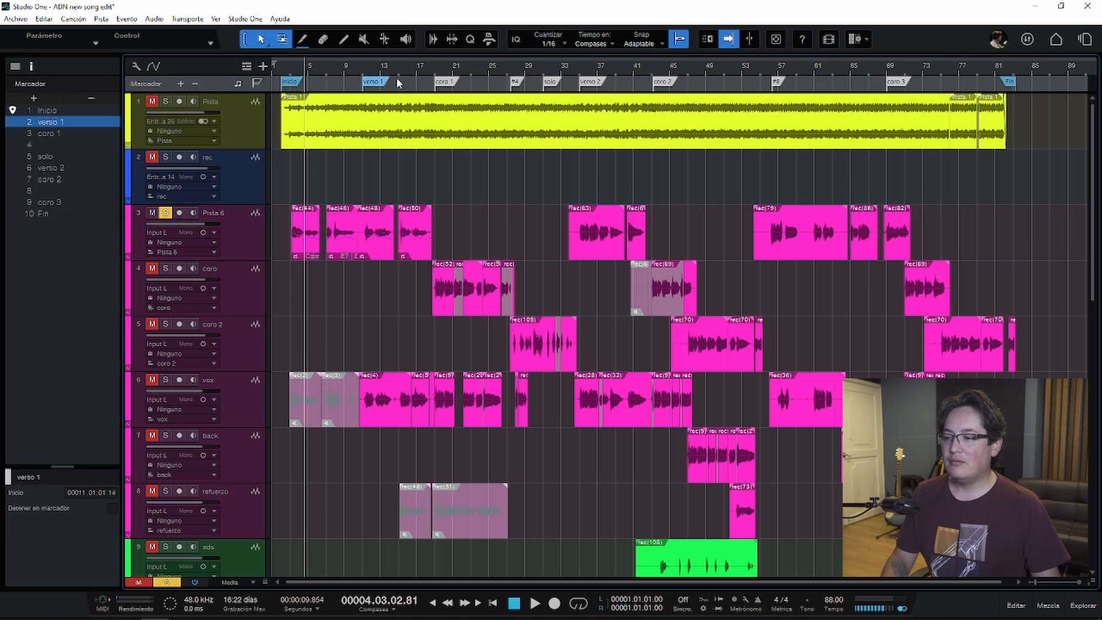
click(451, 85)
click(515, 85)
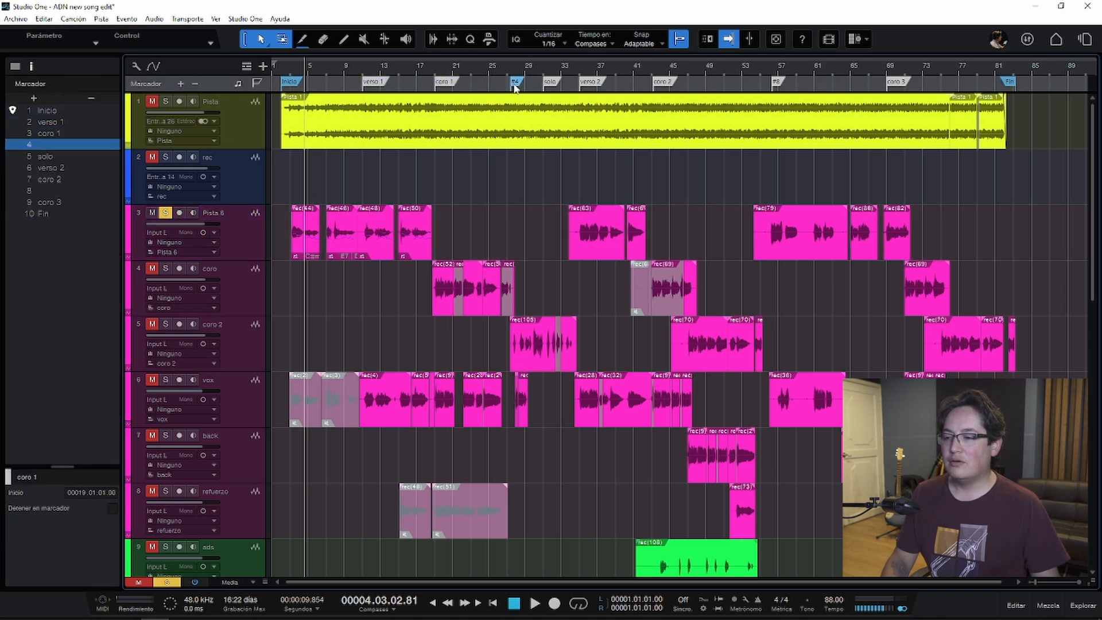
click(552, 84)
click(591, 84)
click(664, 84)
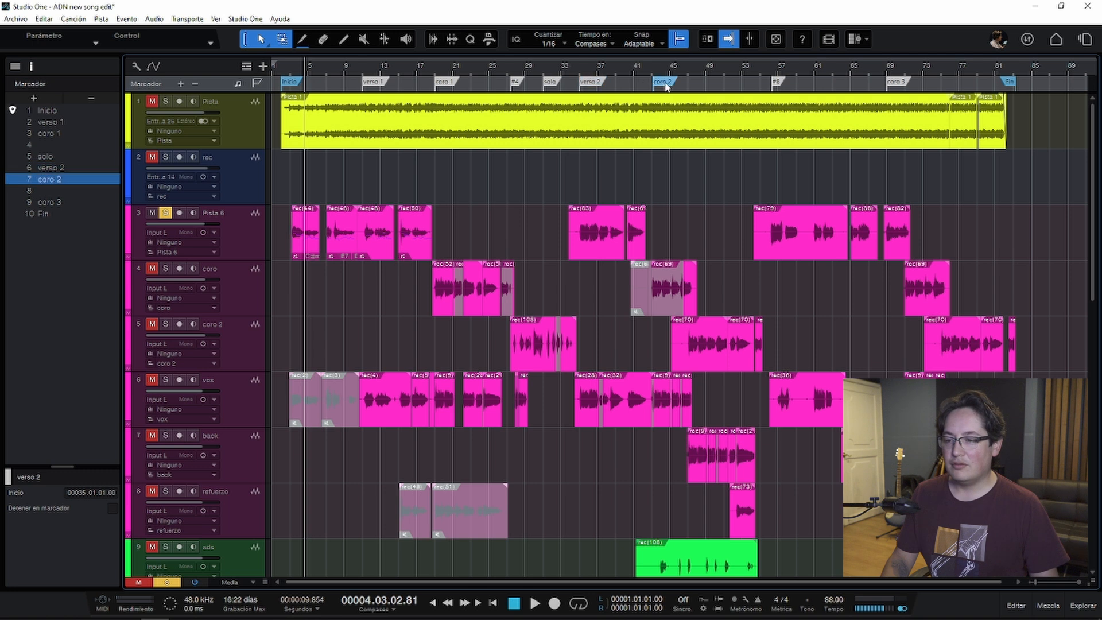
- Rename the unnamed eighth marker, between coro 2 and coro 3, as verso 3
click(776, 83)
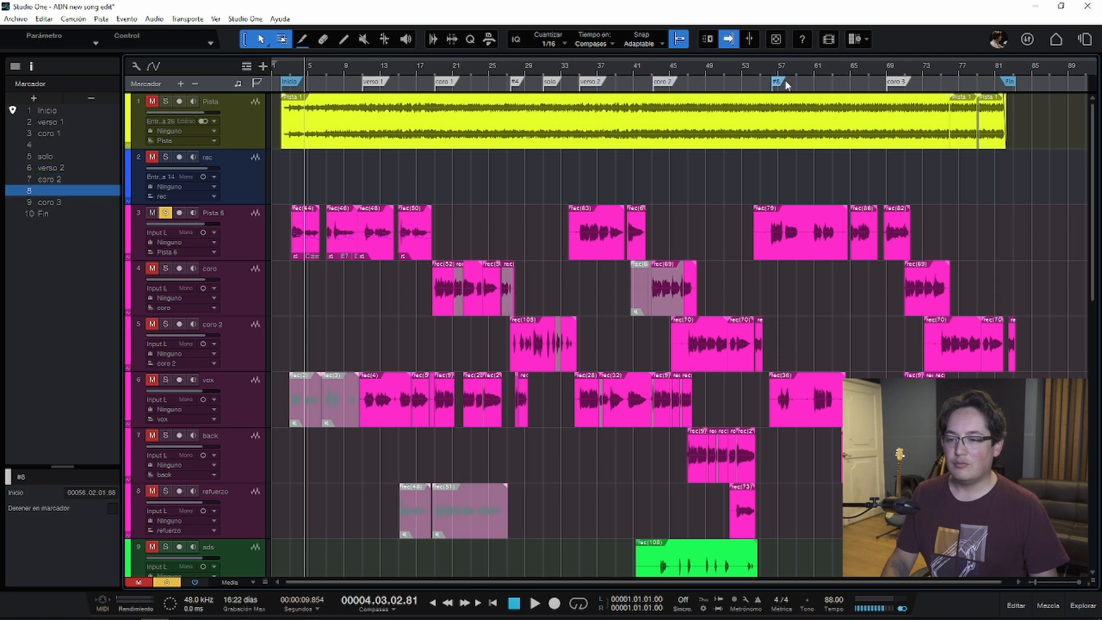
double_click(53, 187)
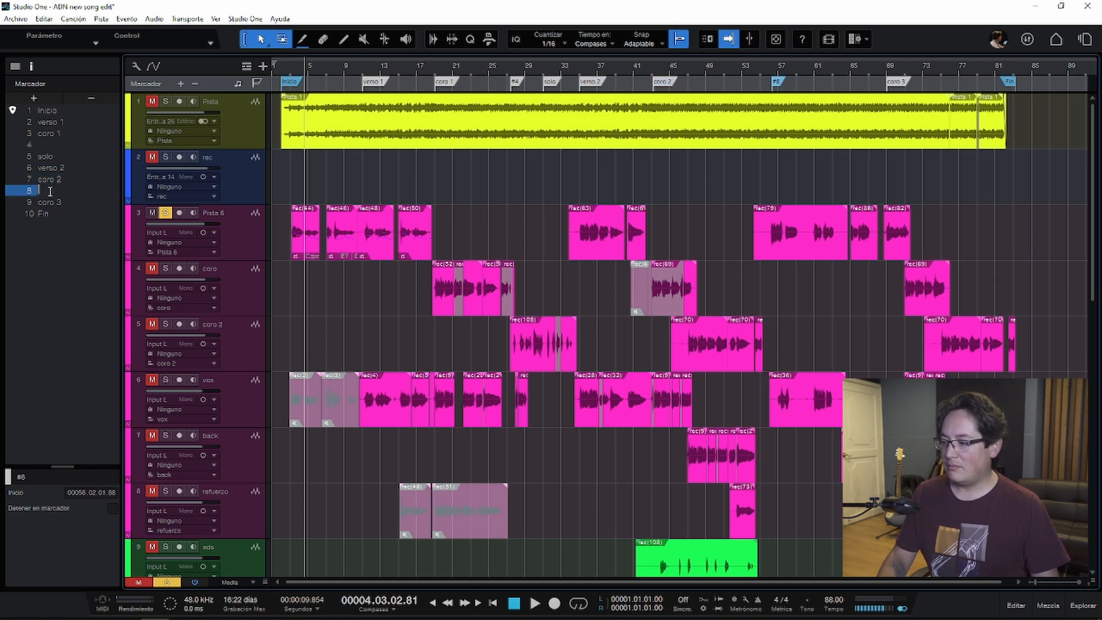
text(verso 3)
key(Return)
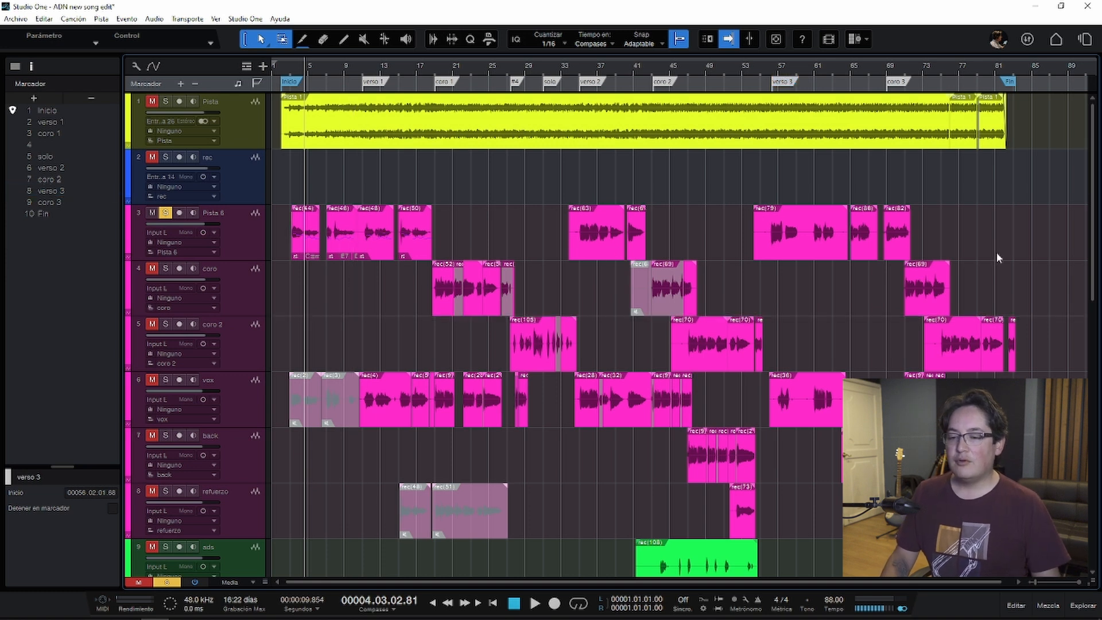
- Render the Melodyne event effect on the first Pista 6 recording, rec(44), and inspect the rendered event up close
scroll(982, 339, down, 3)
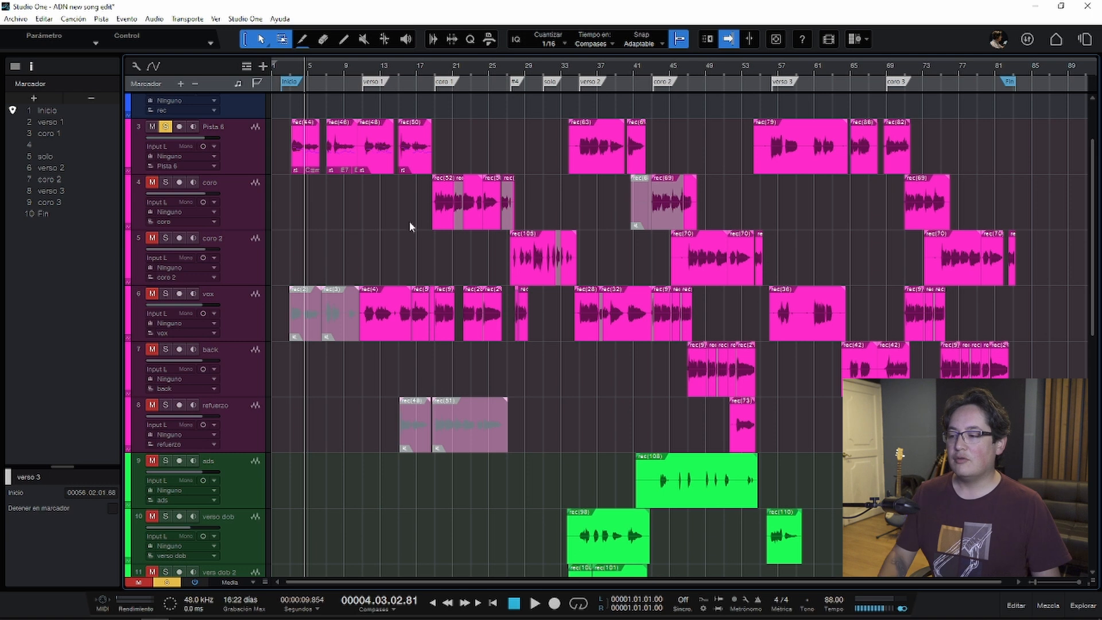
click(310, 159)
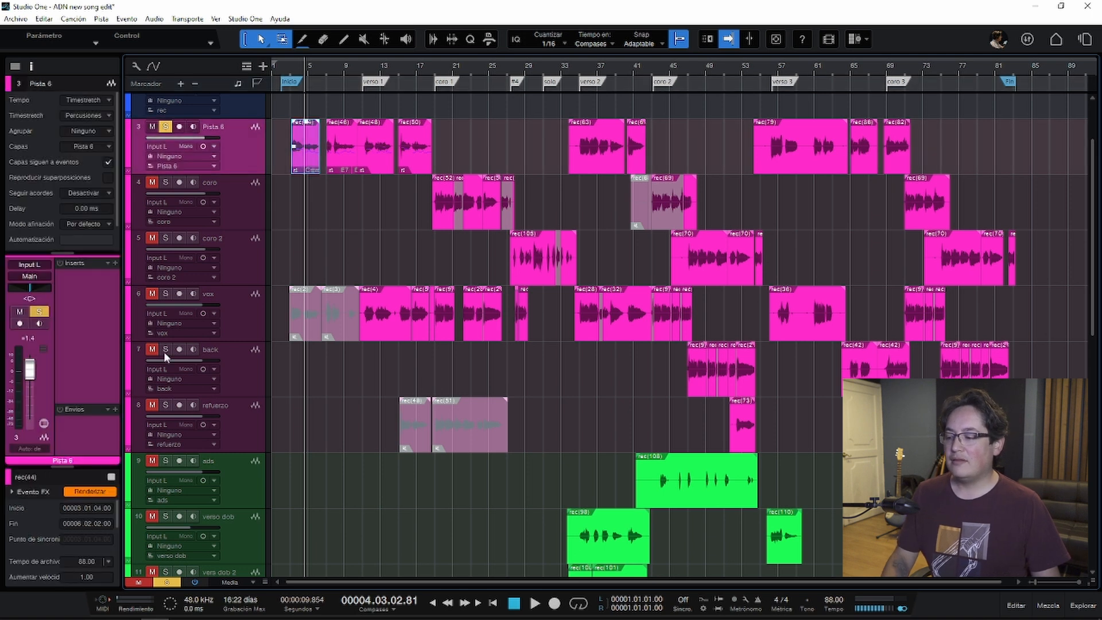
click(90, 492)
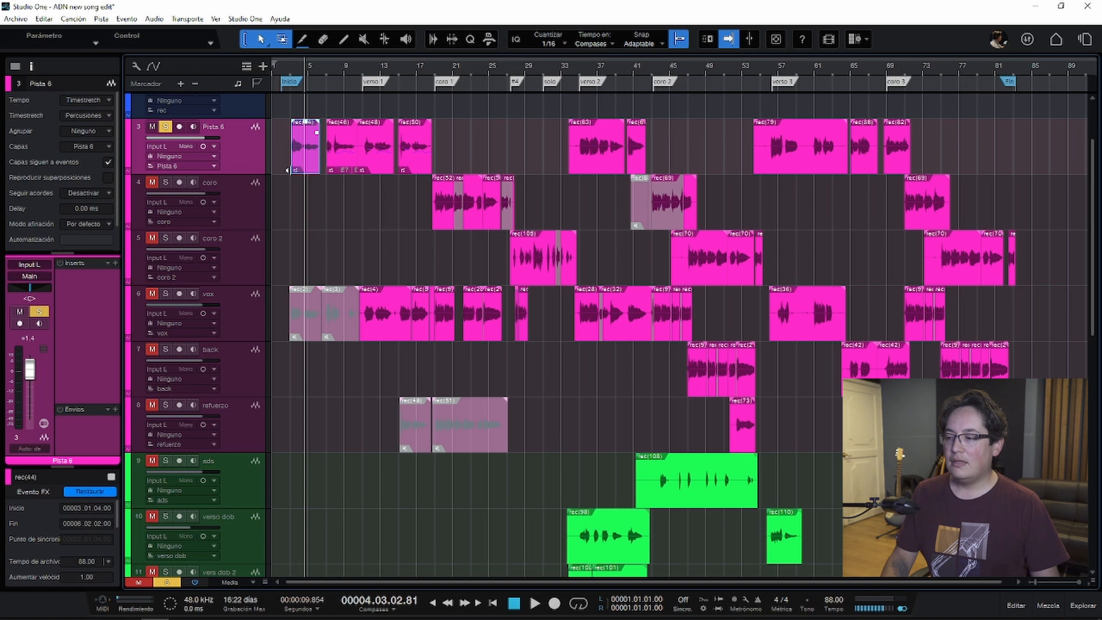
key(e)
key(e)
key(shift+e)
key(shift+e)
key(shift+e)
scroll(344, 210, left, 2)
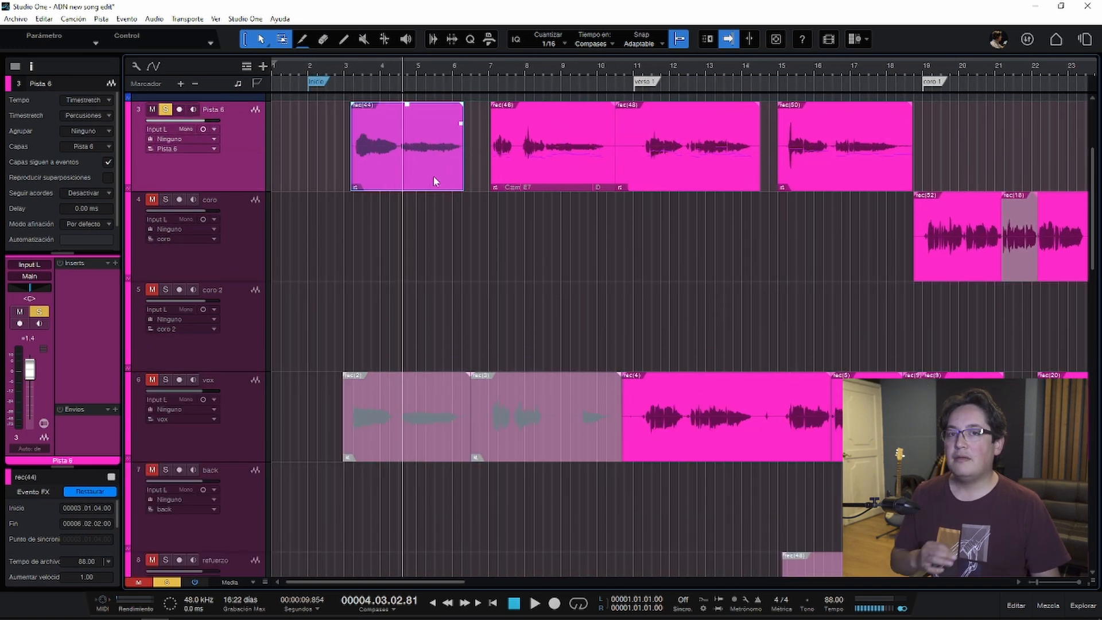
- Restore the editable Melodyne effect on rec(44), check its notes in the editor and close the editor
click(92, 491)
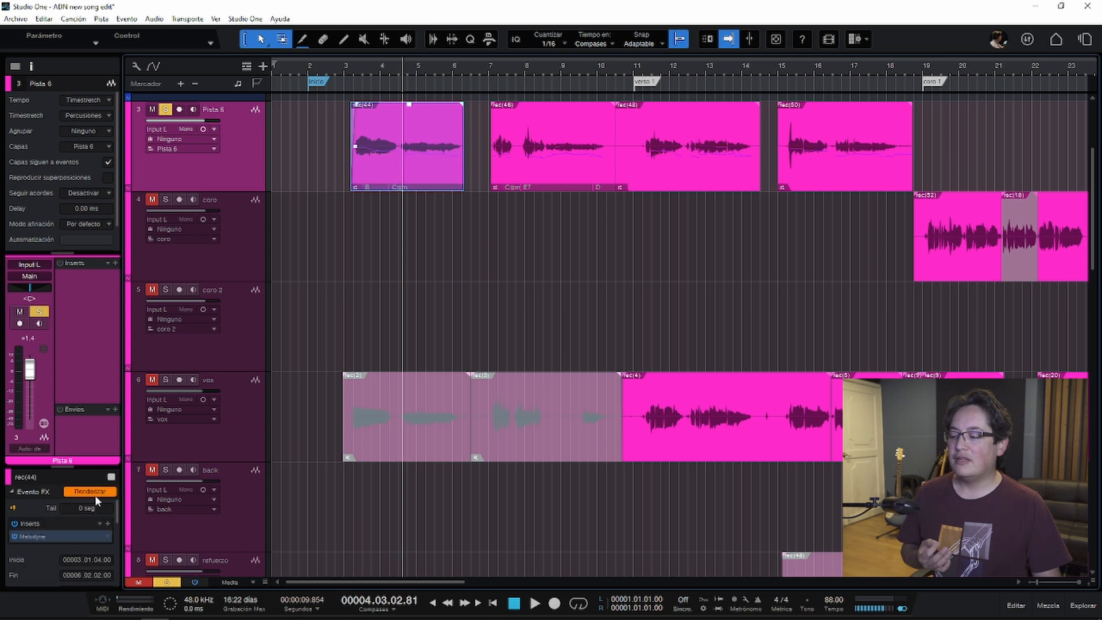
double_click(391, 175)
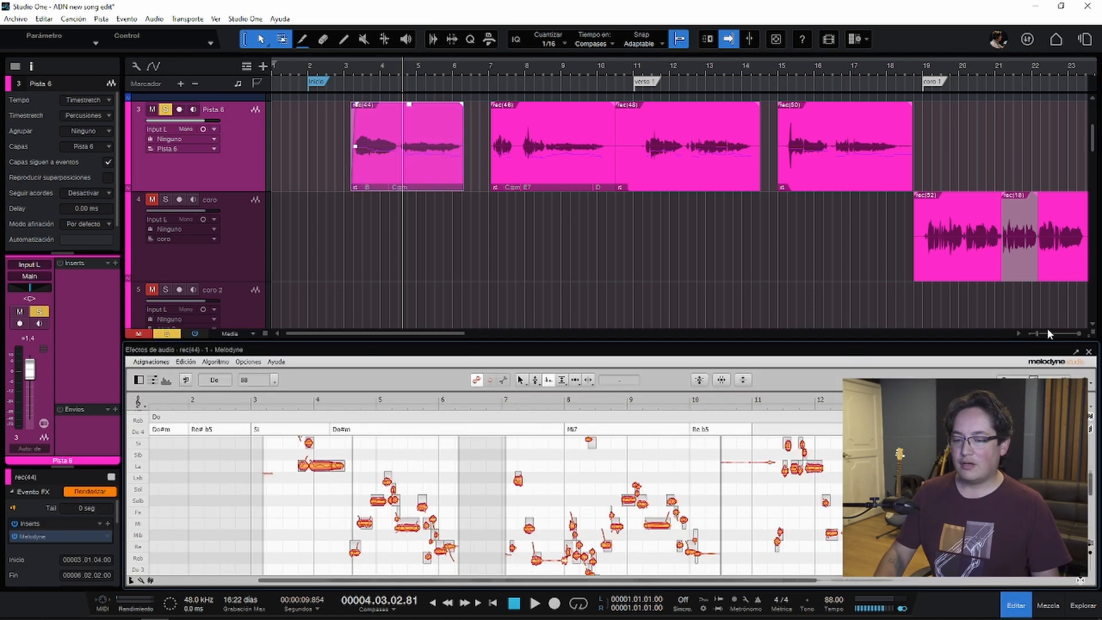
click(1089, 351)
- Try merging the four opening recordings on Pista 6, rec(44) to rec(50), into one event, and undo the merge
key(w)
key(w)
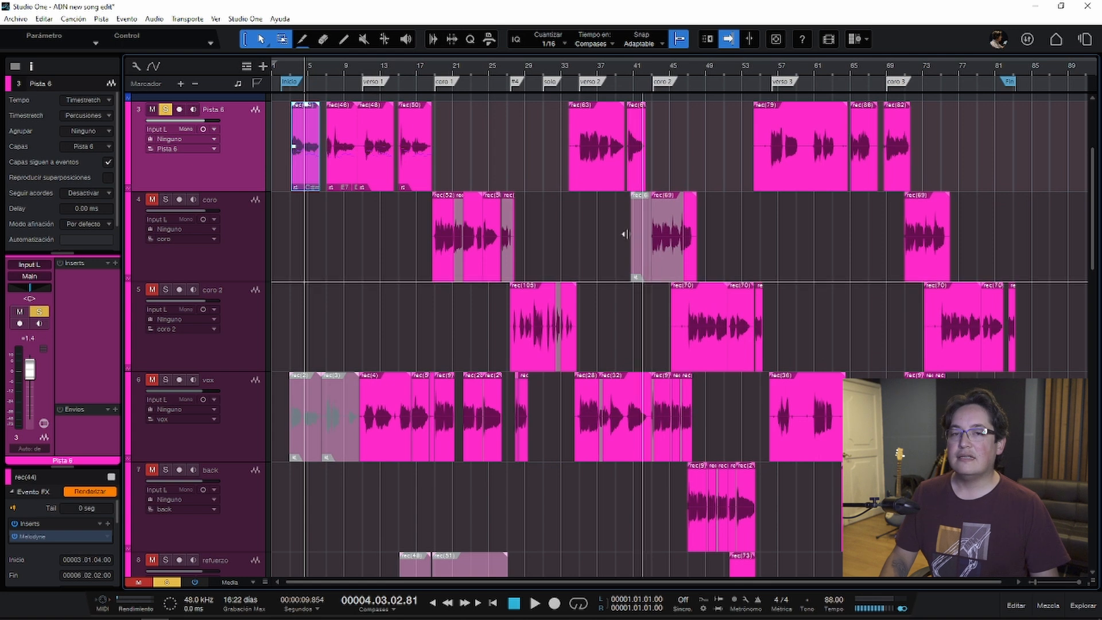
key(w)
key(shift+w)
key(shift+w)
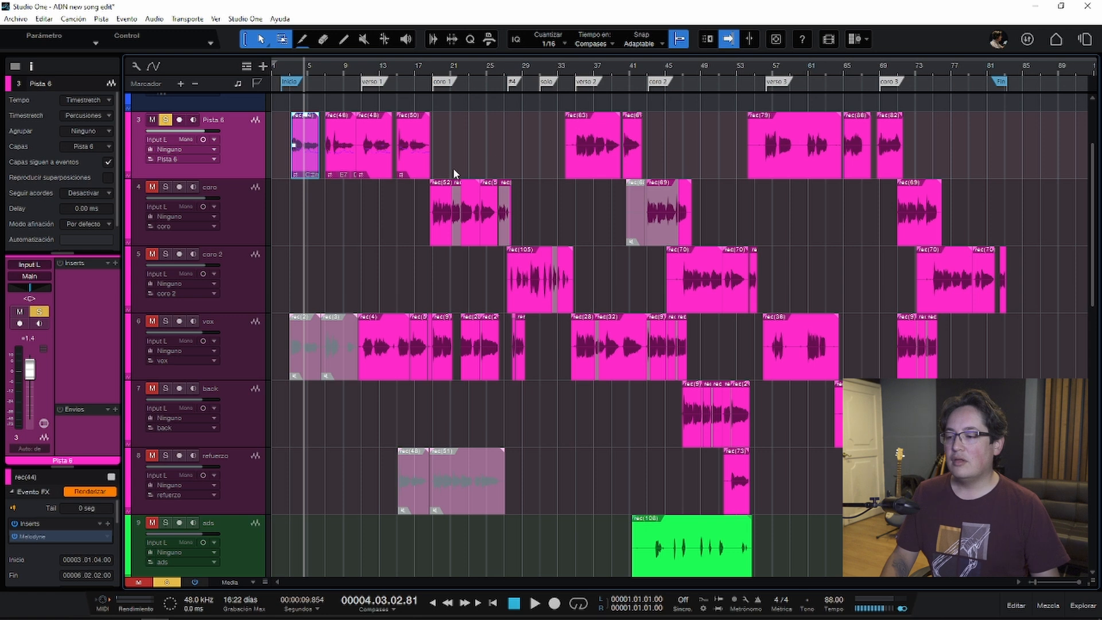
drag(459, 171, 284, 174)
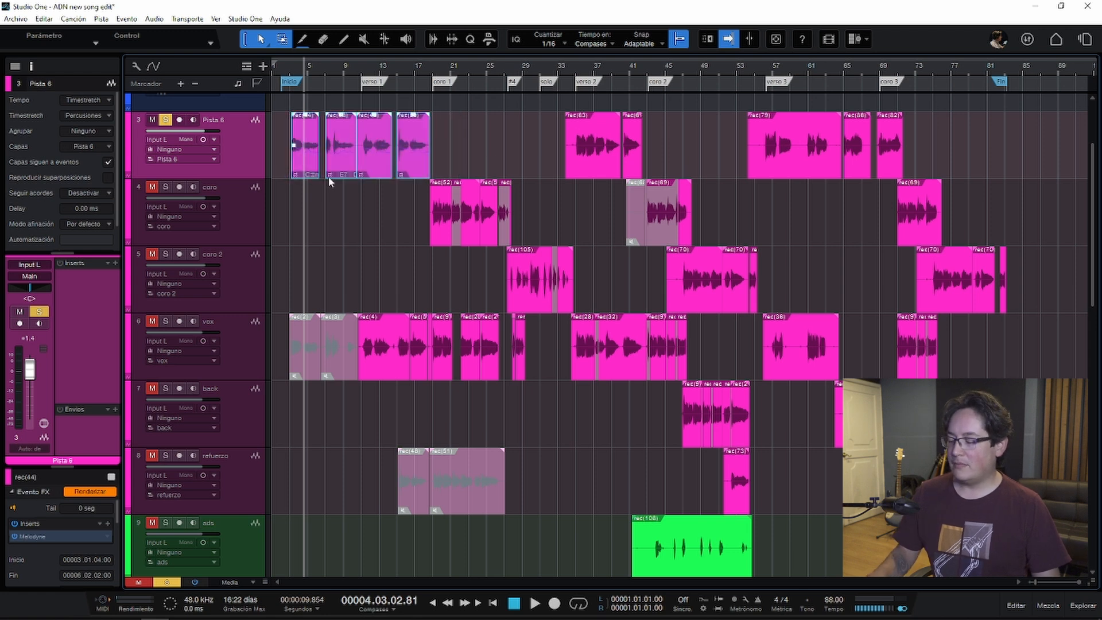
key(g)
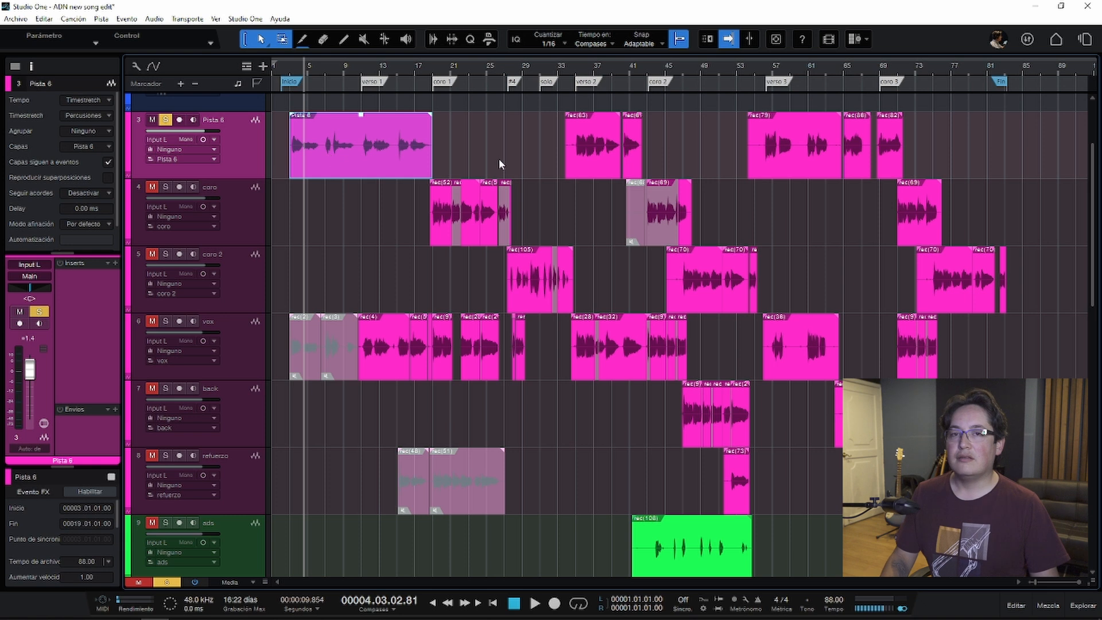
key(ctrl+z)
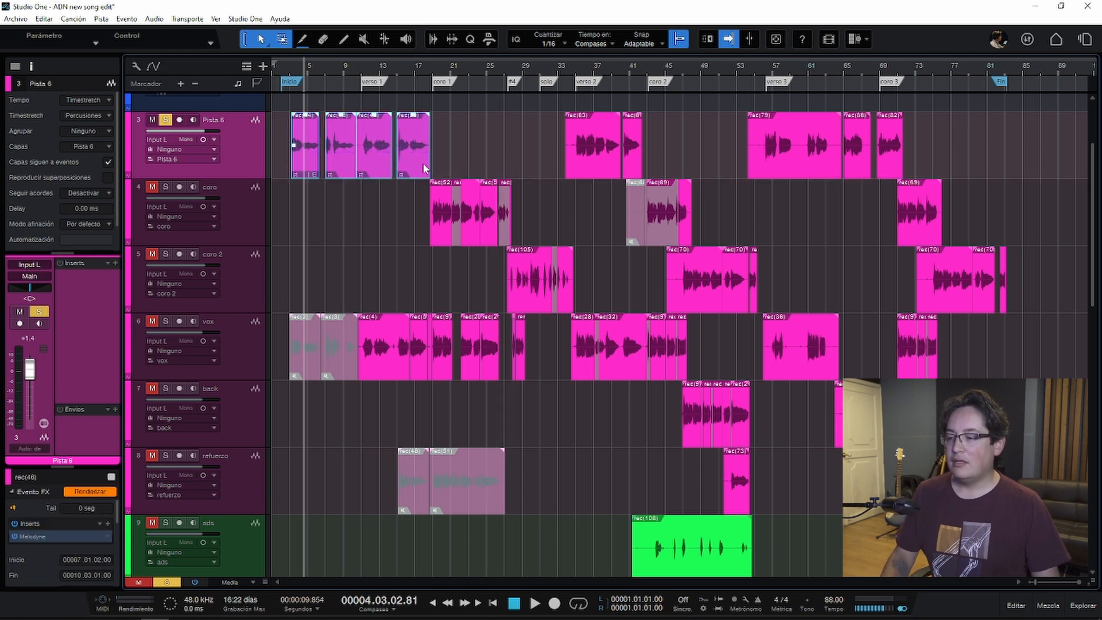
- Bounce the four selected opening recordings of Pista 6 to a new track
right_click(376, 169)
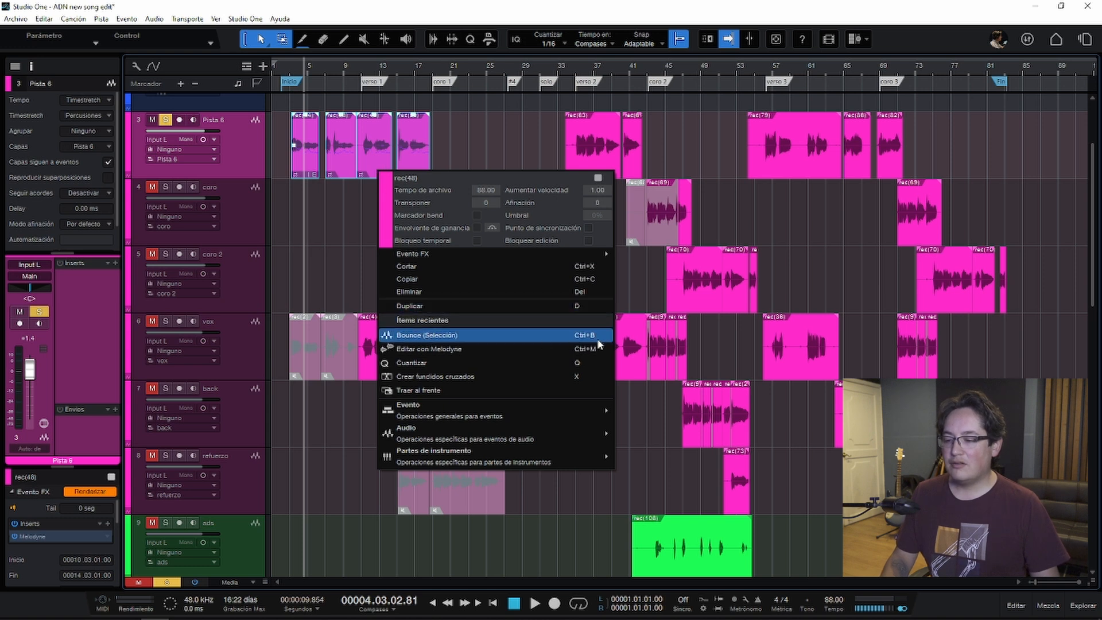
mouse_move(434, 411)
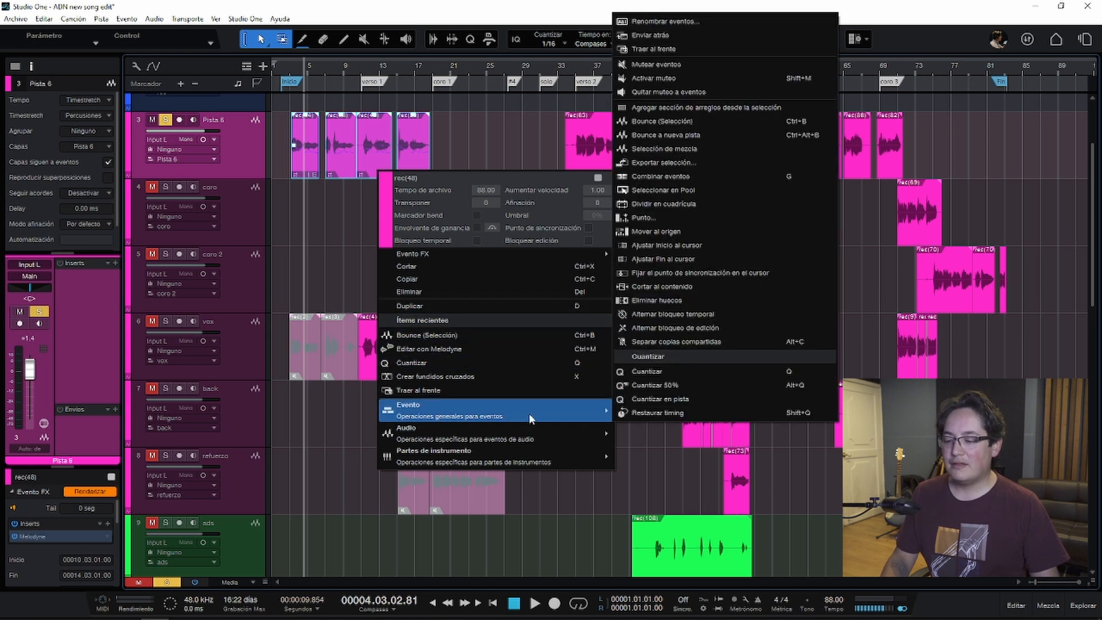
click(725, 136)
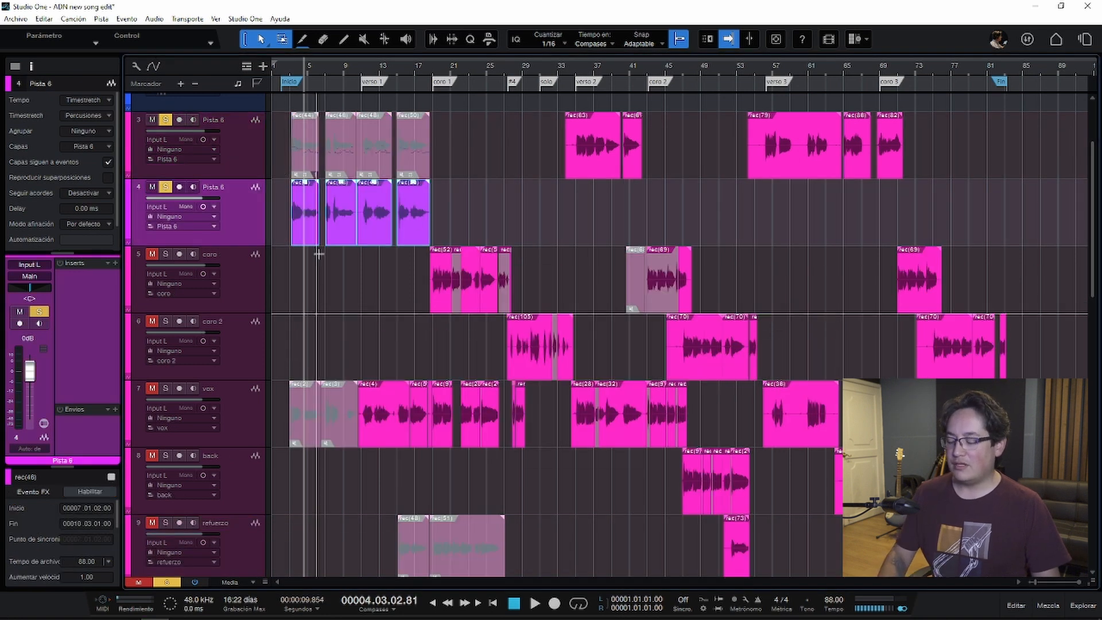
- Unmute the original rec(44) event on the upper Pista 6 track with the Mute tool and mute it again
key(e)
scroll(361, 195, left, 1)
click(348, 158)
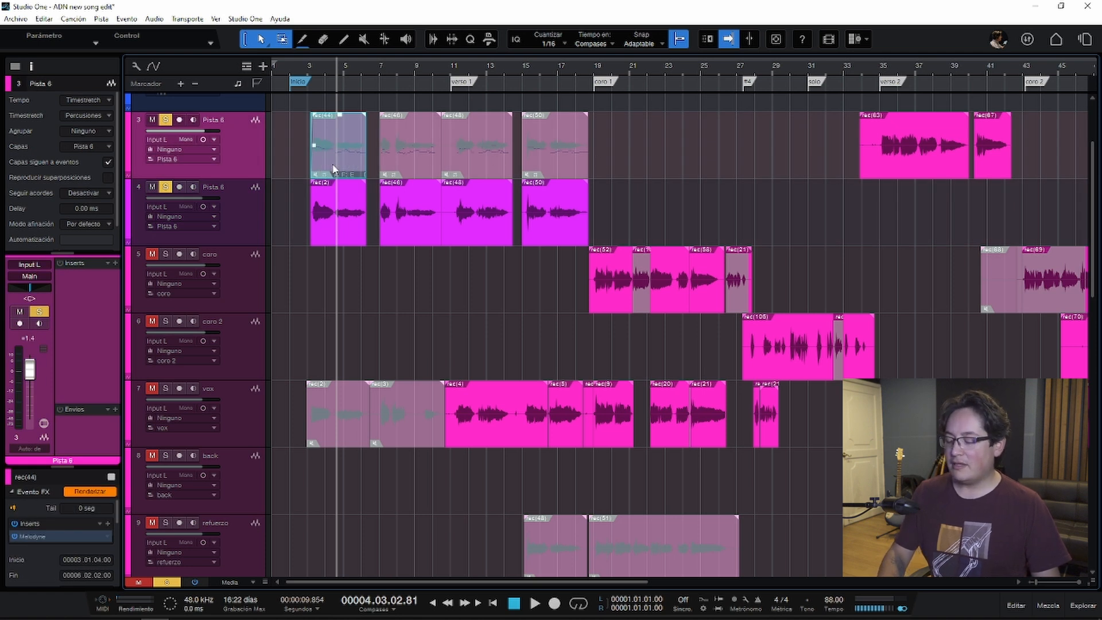
key(6)
click(344, 159)
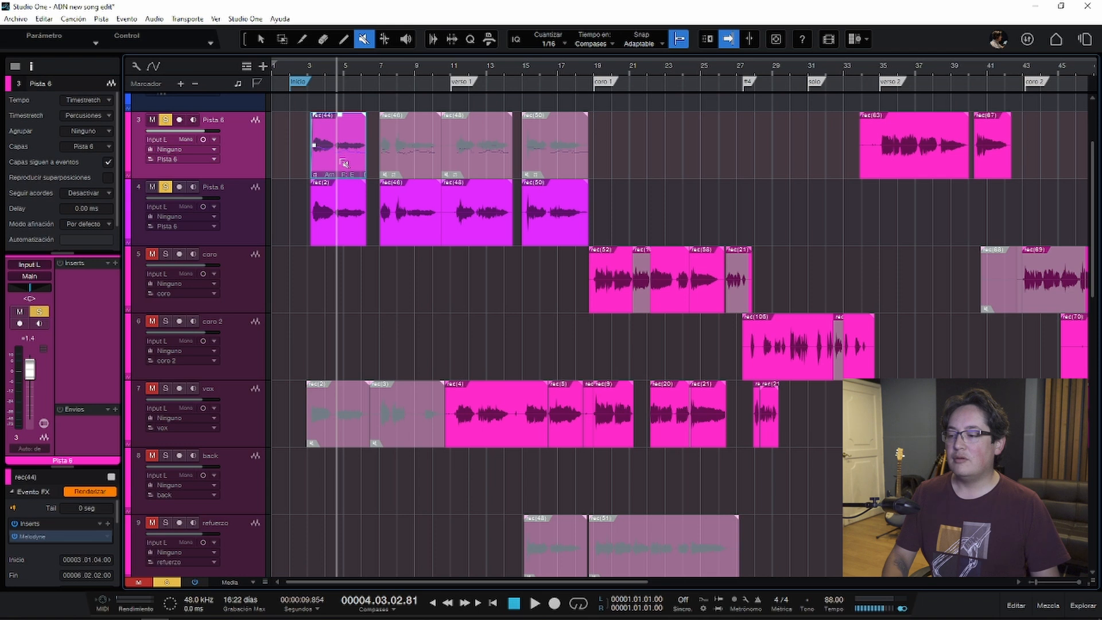
click(344, 163)
click(401, 159)
click(402, 159)
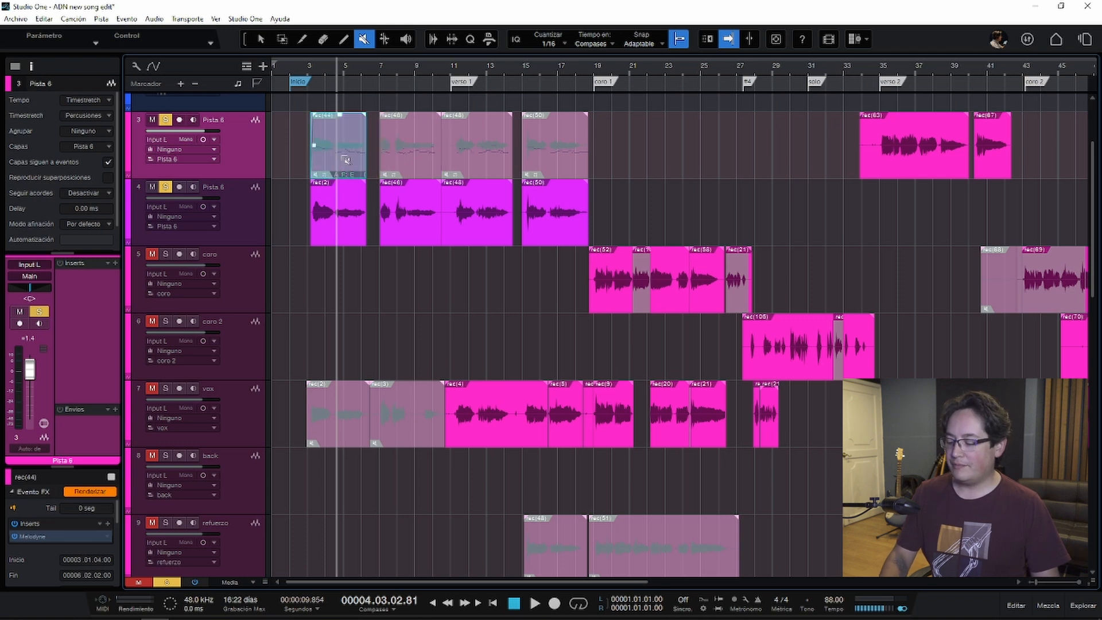
- Undo the mute changes on rec(44) and the bounce of the four opening recordings to a new track
key(1)
key(w)
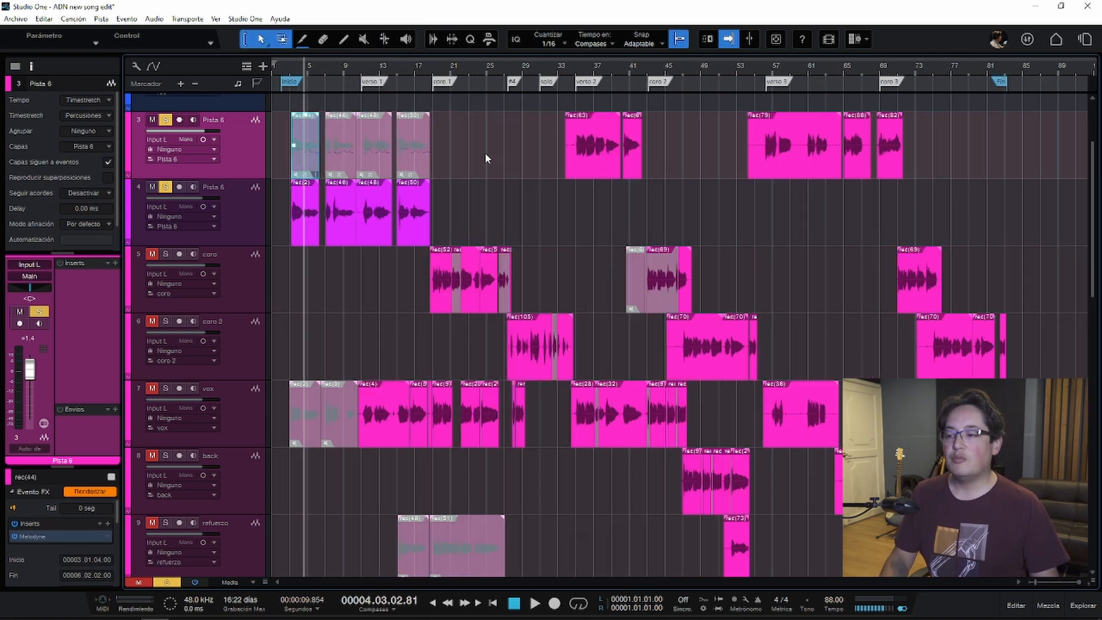
key(ctrl+z)
key(ctrl+z)
key(ctrl+z)
key(ctrl+z)
key(ctrl+z)
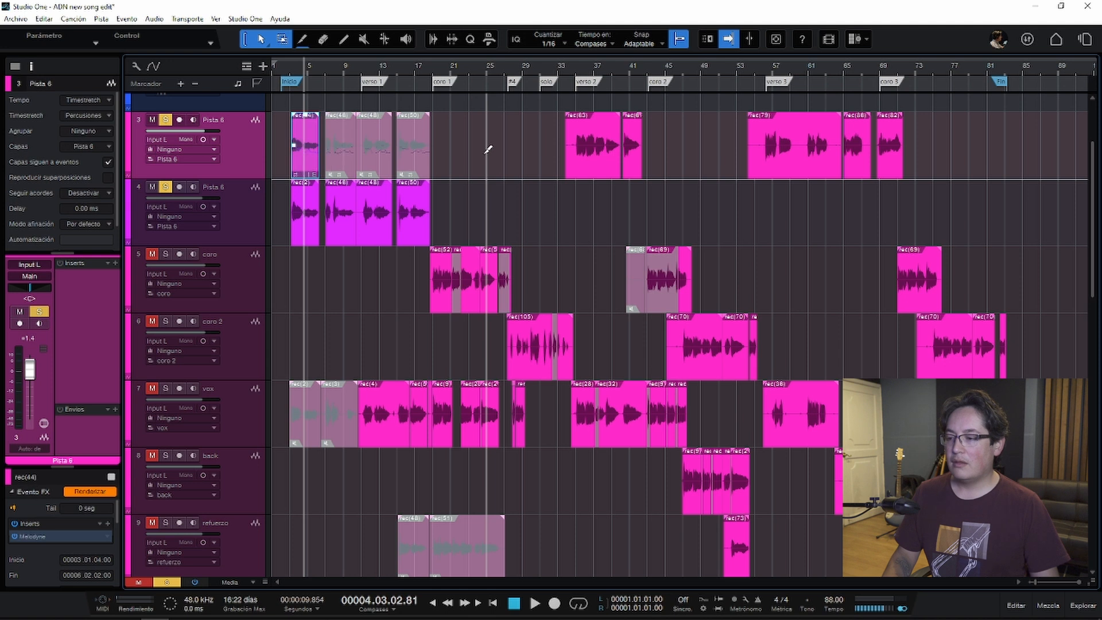
- Try bouncing the four selected opening recordings into one event on Pista 6, and undo the bounce
right_click(301, 159)
mouse_move(400, 396)
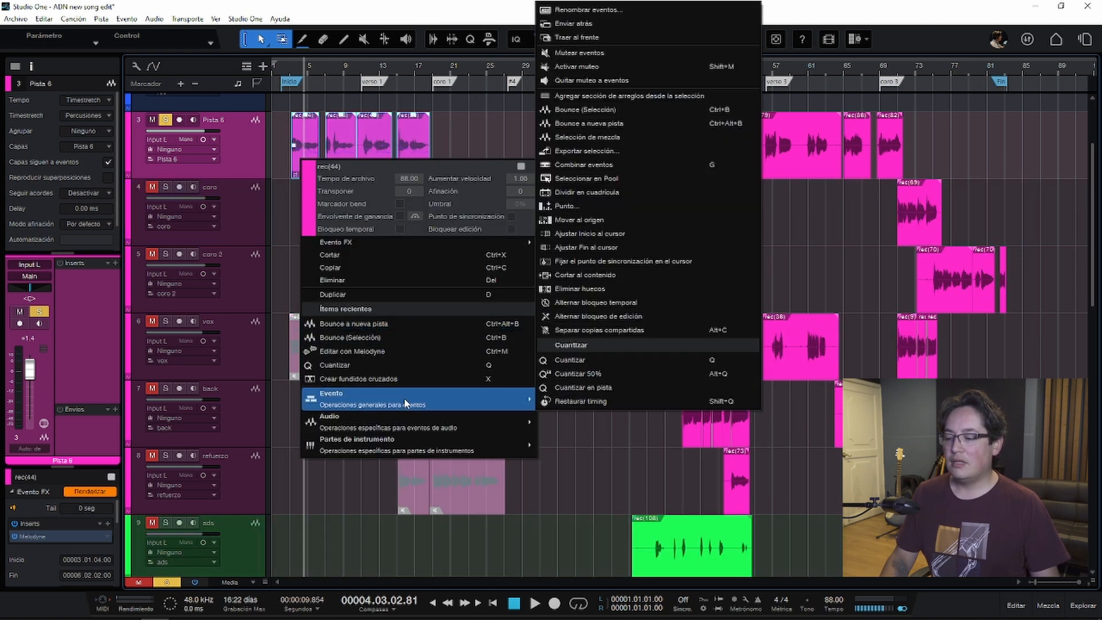
click(591, 112)
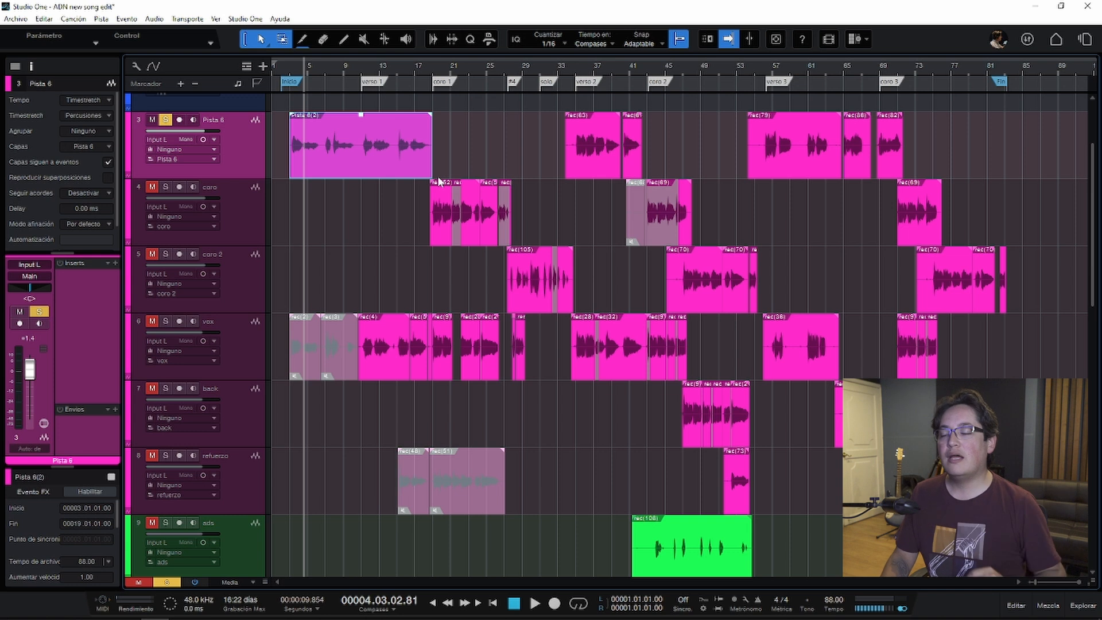
key(ctrl+z)
- Bounce the four opening recordings to a new track, try disabling the original Pista 6 track and undo the disabling
right_click(378, 168)
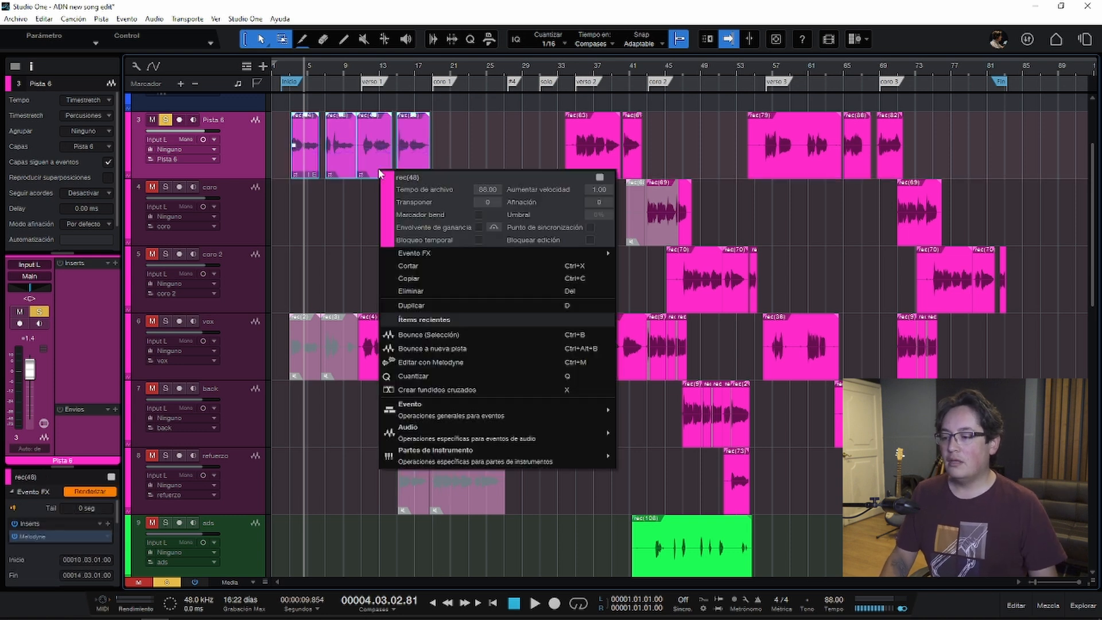
click(484, 348)
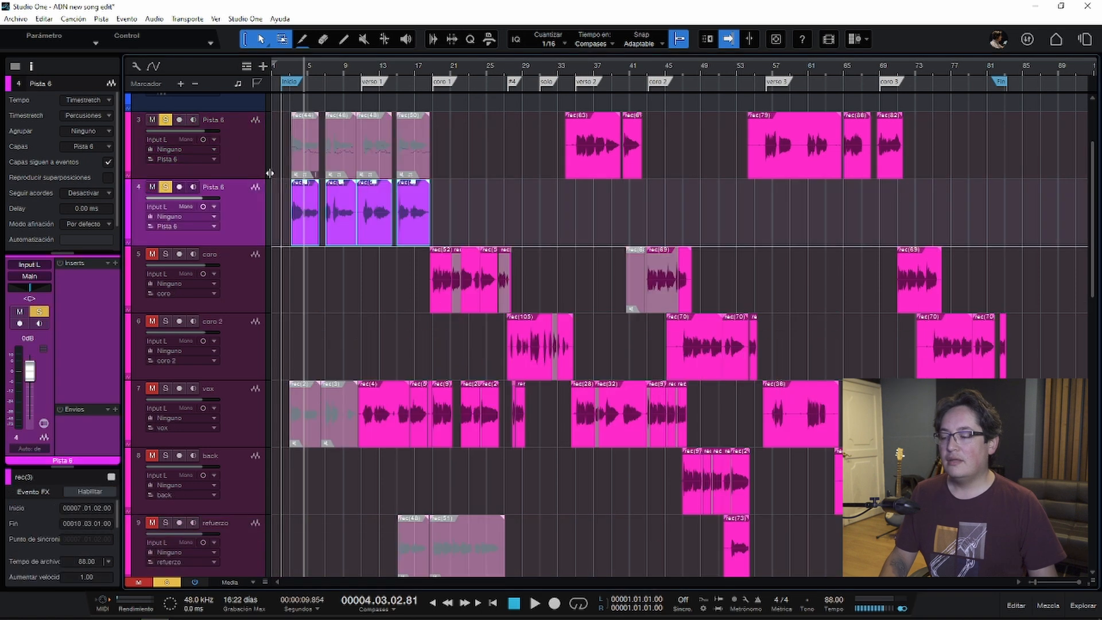
click(247, 150)
right_click(247, 150)
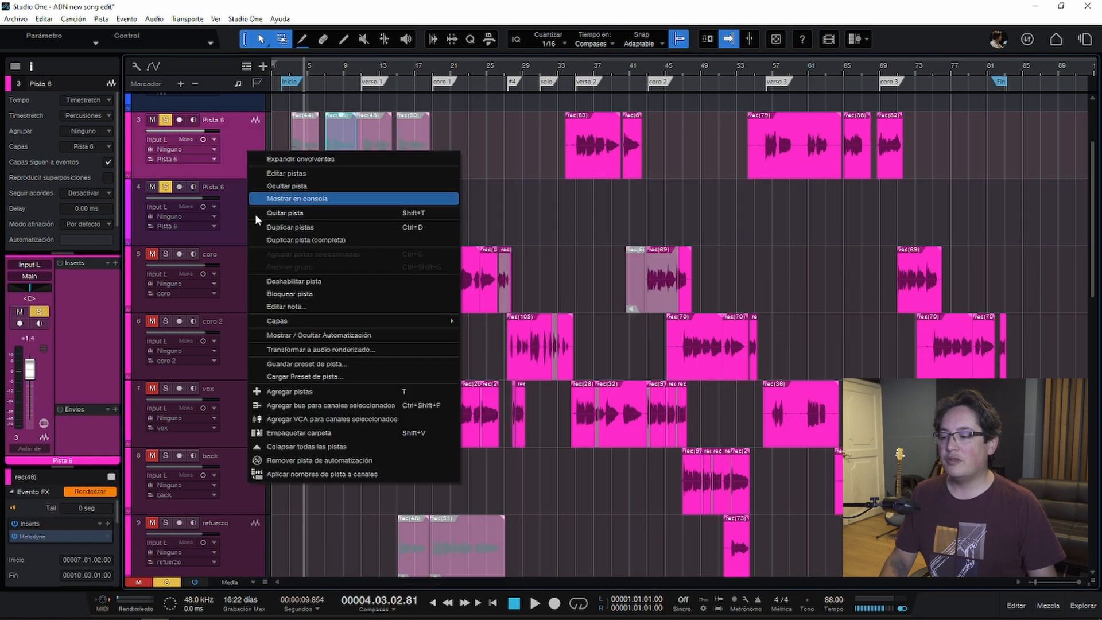
click(290, 282)
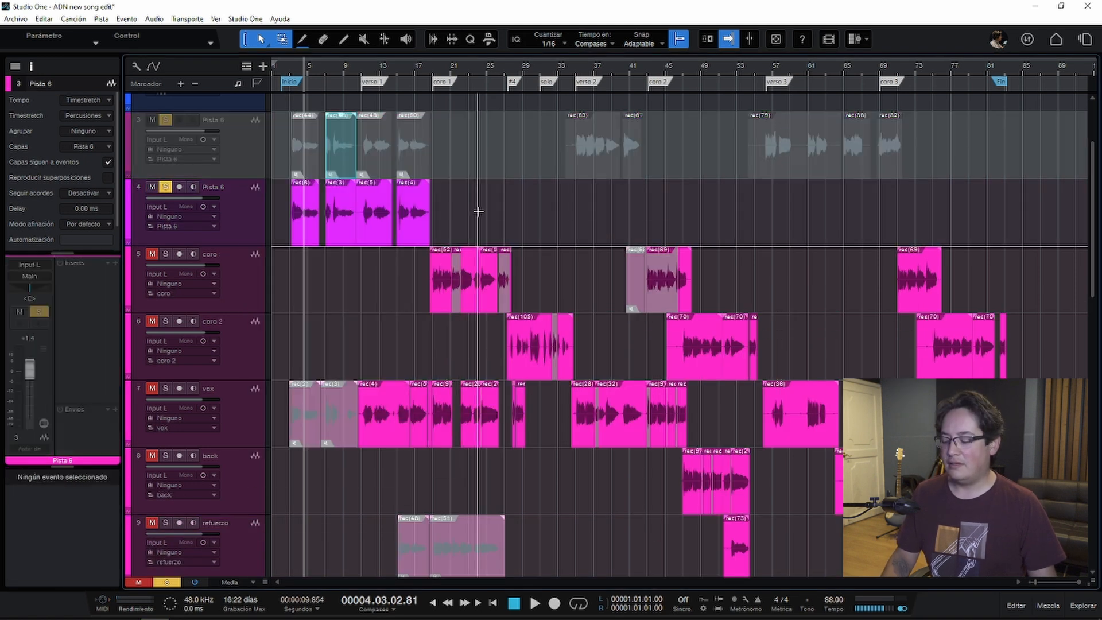
key(ctrl+z)
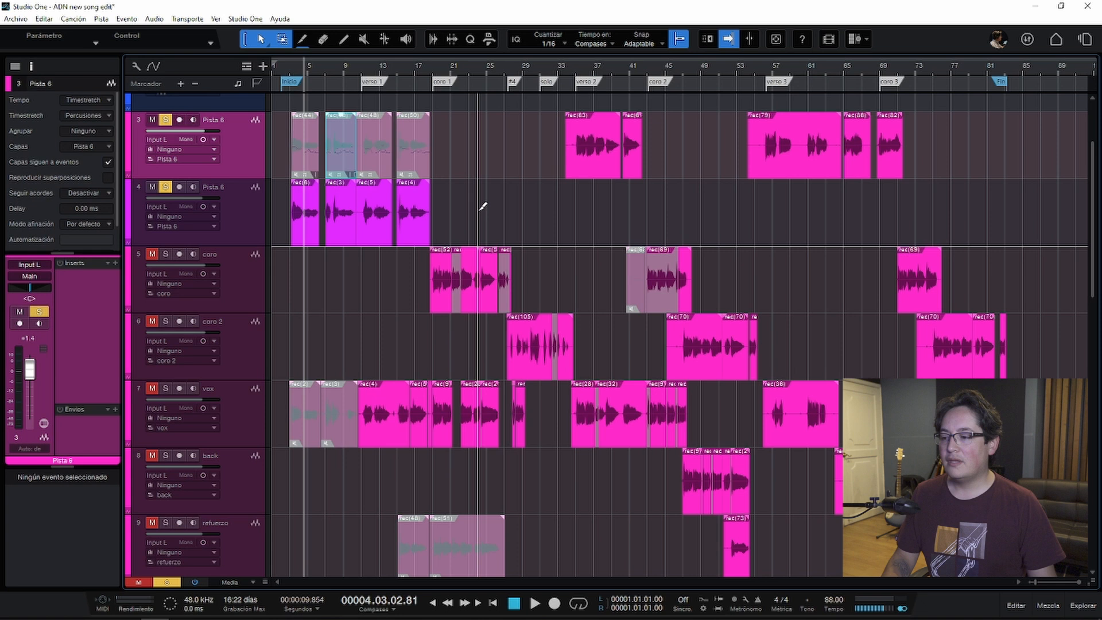
- Remove the track holding the bounced copies and unmute the four original opening recordings on Pista 6
click(240, 219)
key(shift+t)
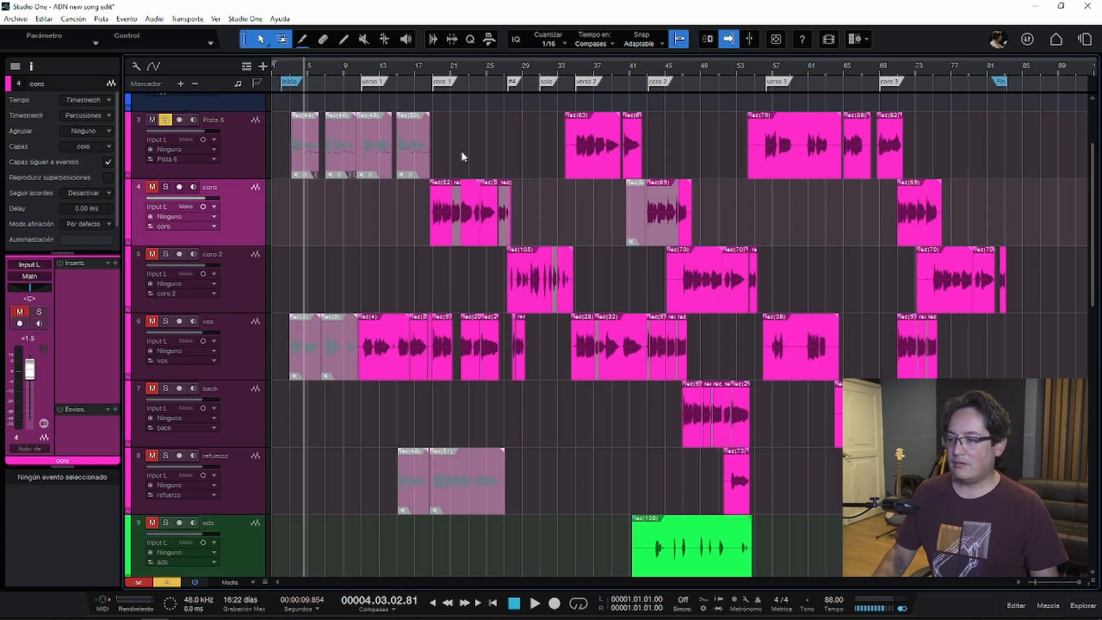
drag(462, 155, 291, 155)
key(6)
click(333, 153)
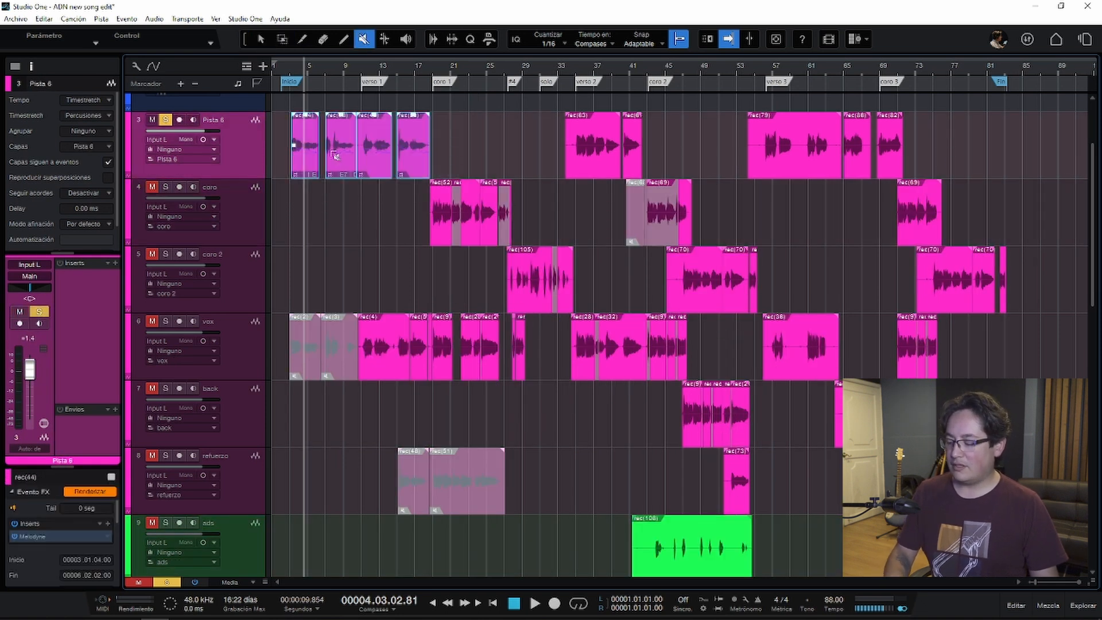
- Remove Melodyne from the four opening recordings on Pista 6
key(1)
drag(445, 154, 289, 156)
click(153, 18)
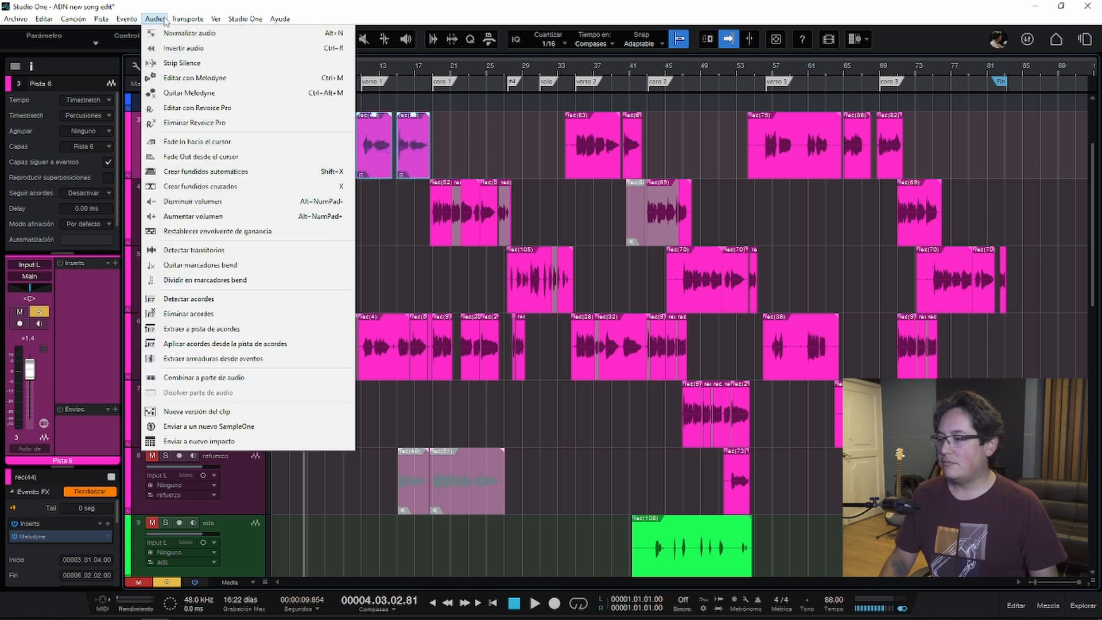
click(236, 94)
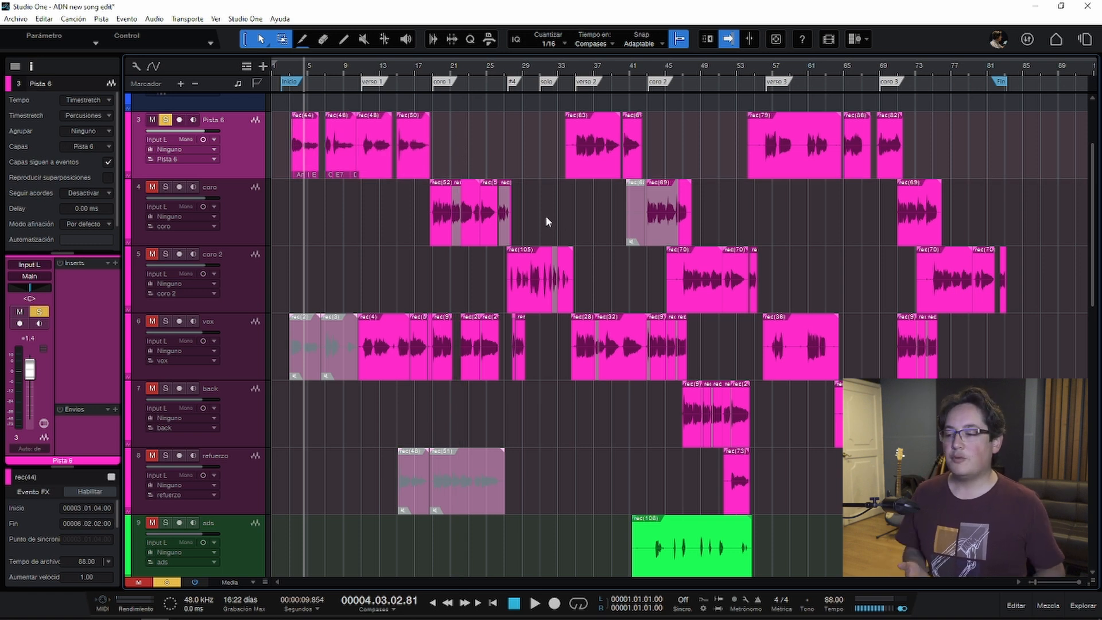
- Bounce the recordings on Pista 6, coro, coro 2, vox and back into one continuous event per track, and unsolo Pista 6
scroll(655, 250, down, 1)
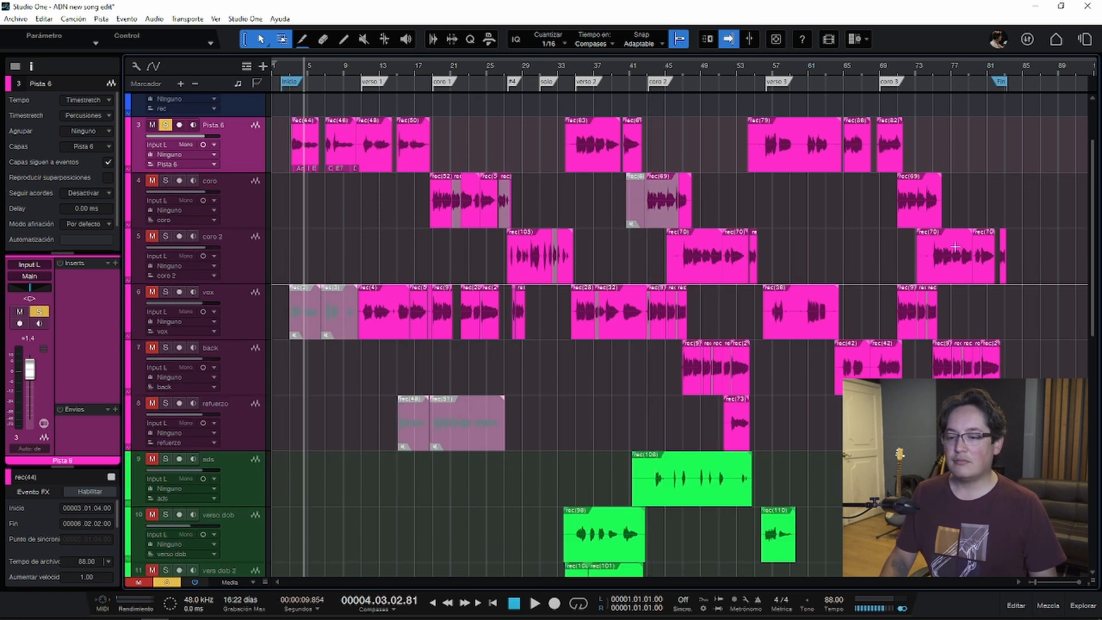
drag(1031, 348, 273, 150)
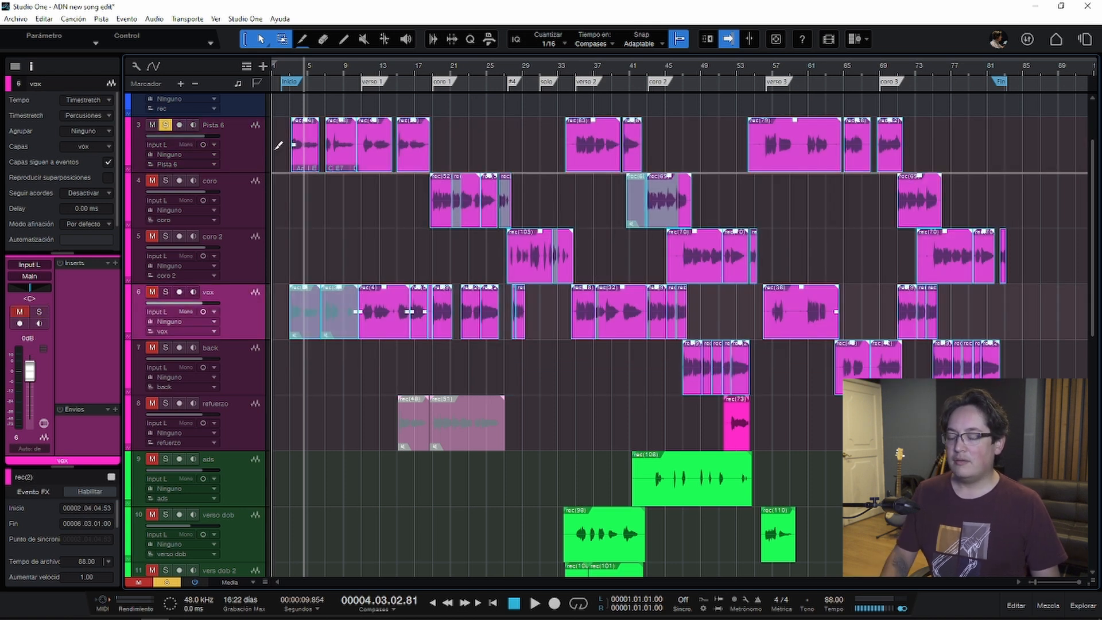
key(ctrl+b)
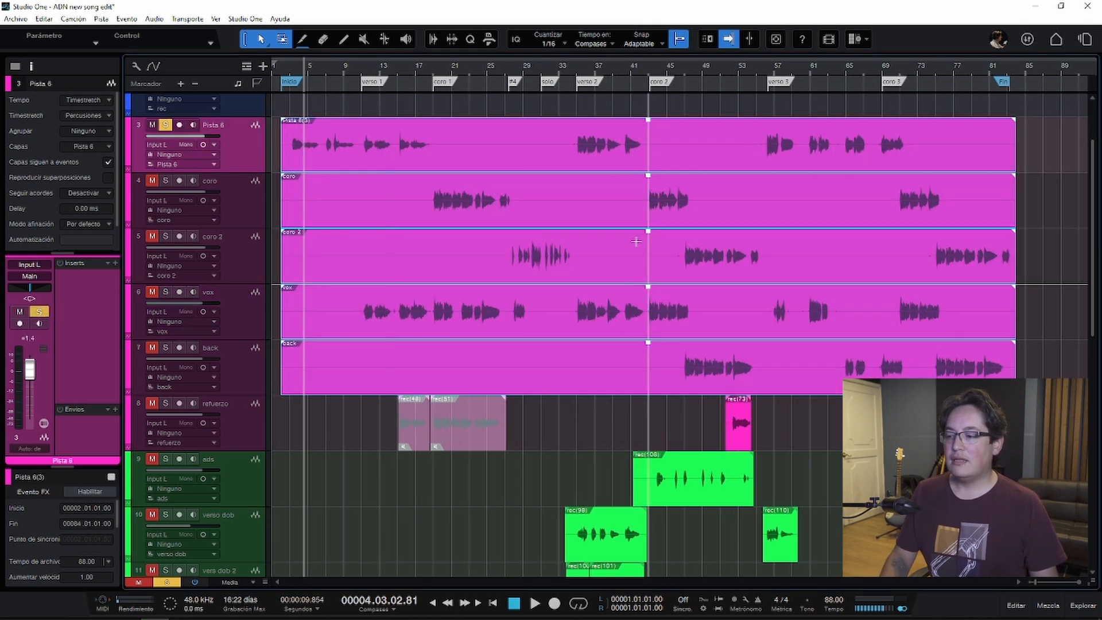
click(166, 125)
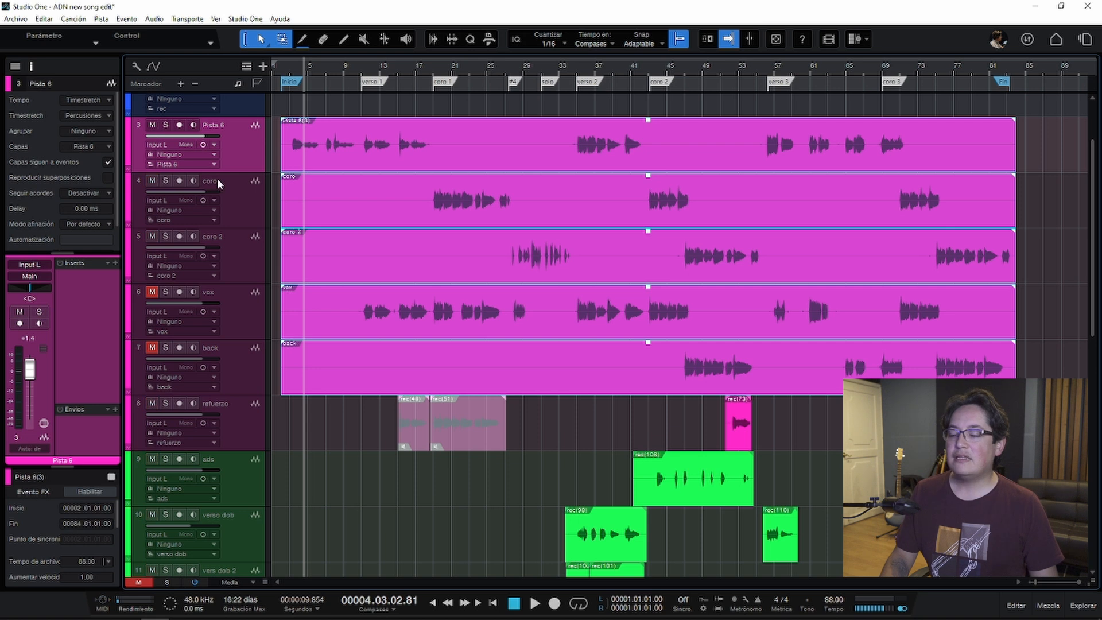
scroll(214, 177, down, 1)
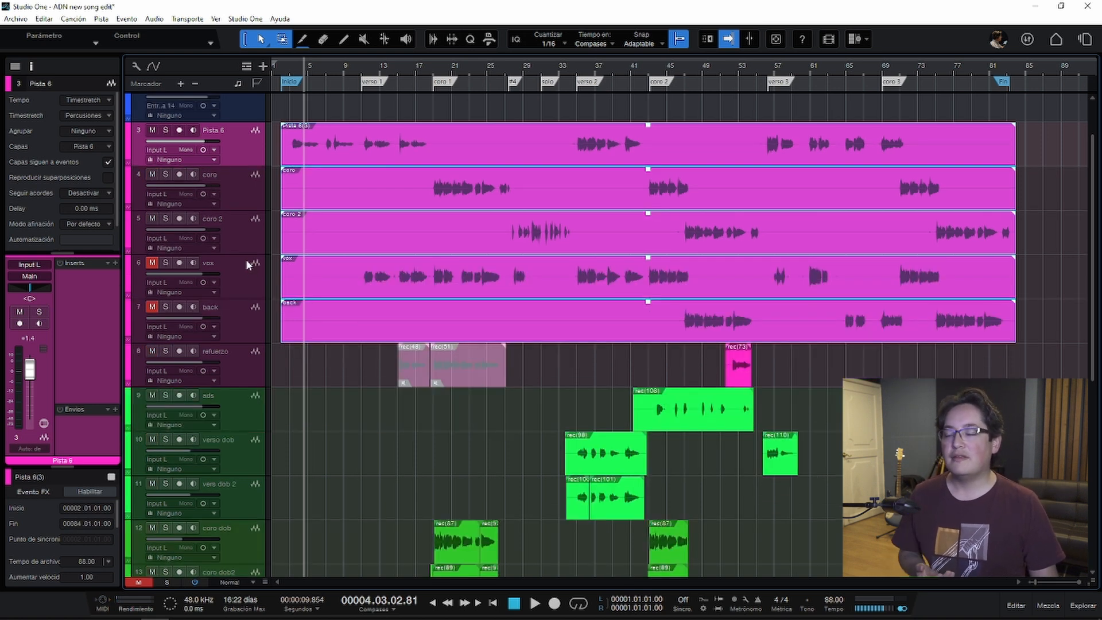
- Save the song under the new name "ADN new song mix" in the ADN new song folder
click(17, 19)
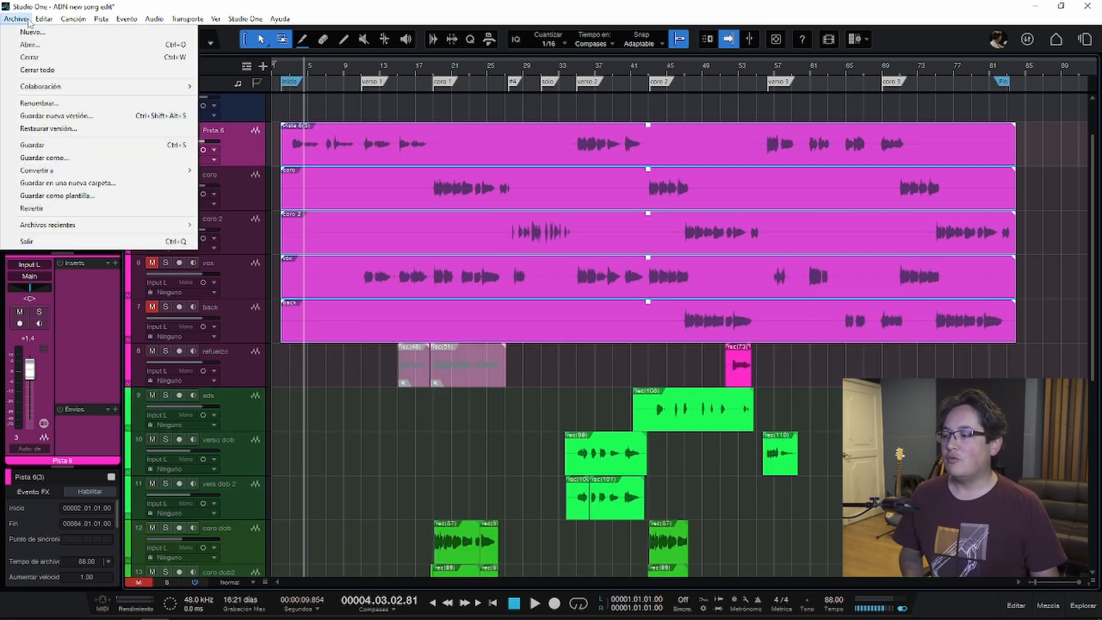
click(68, 158)
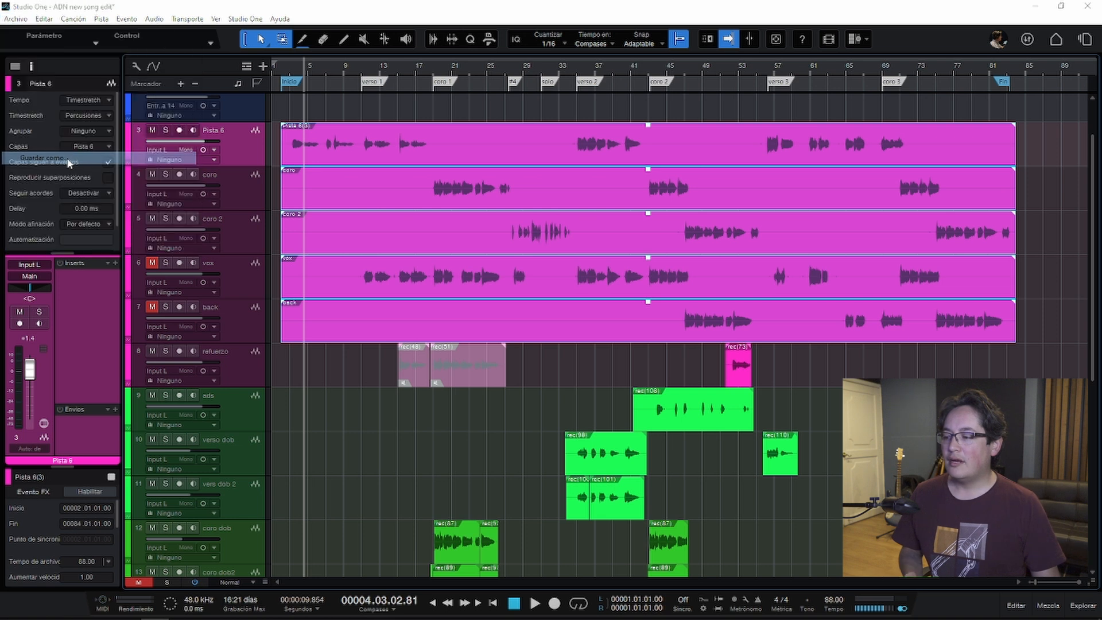
key(End)
key(BackSpace)
key(BackSpace)
key(BackSpace)
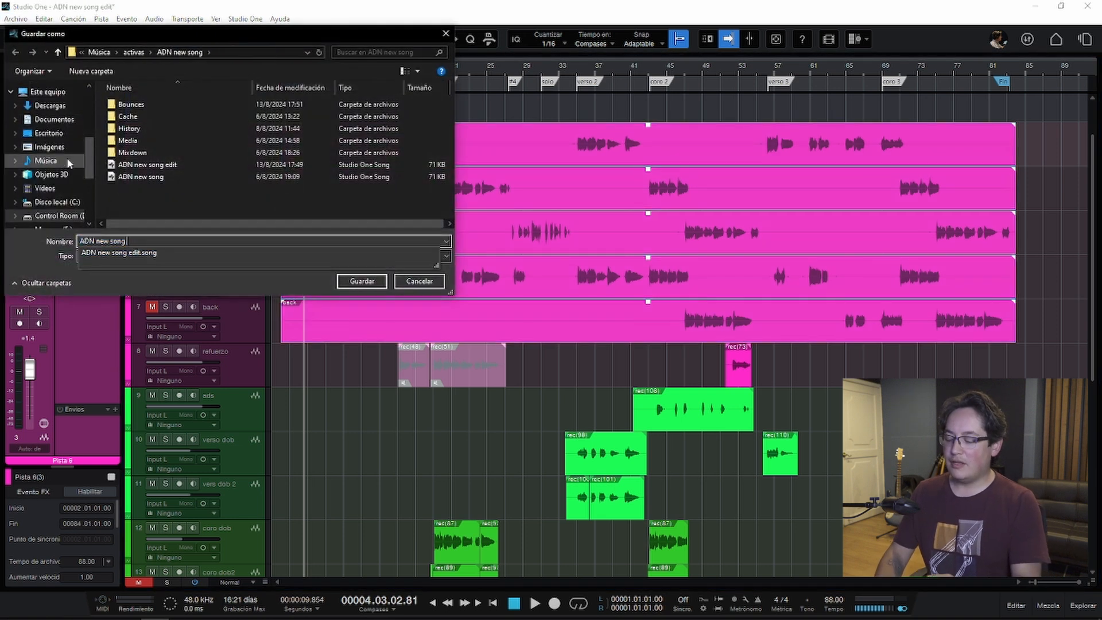
text(mix)
key(Return)
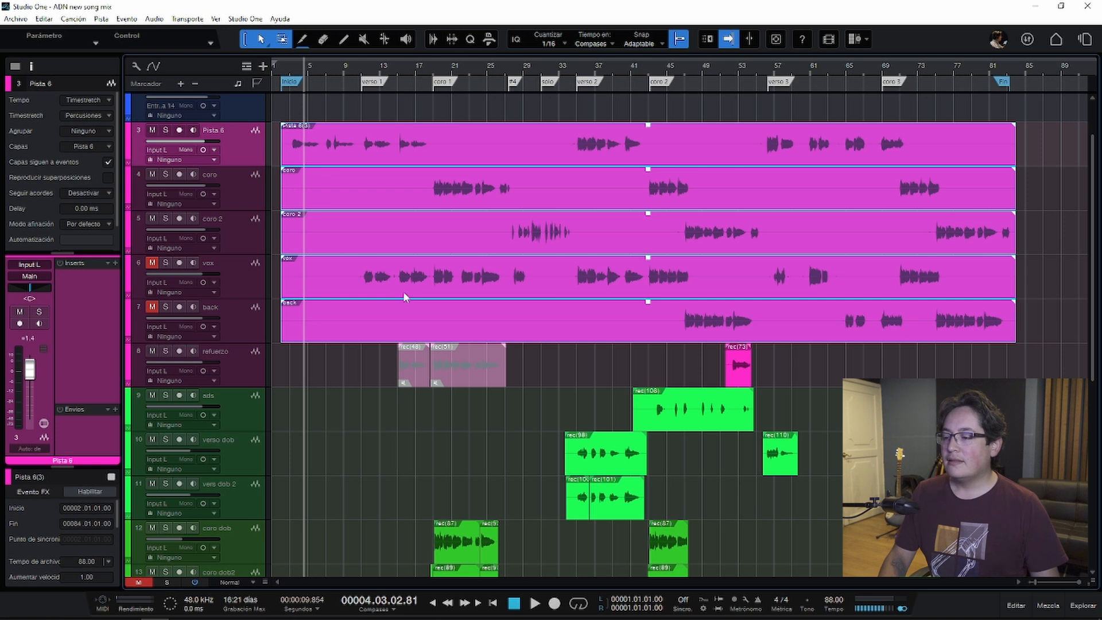
- Disable the vox and back tracks and hide them from the console and the arrangement
key(shift+e)
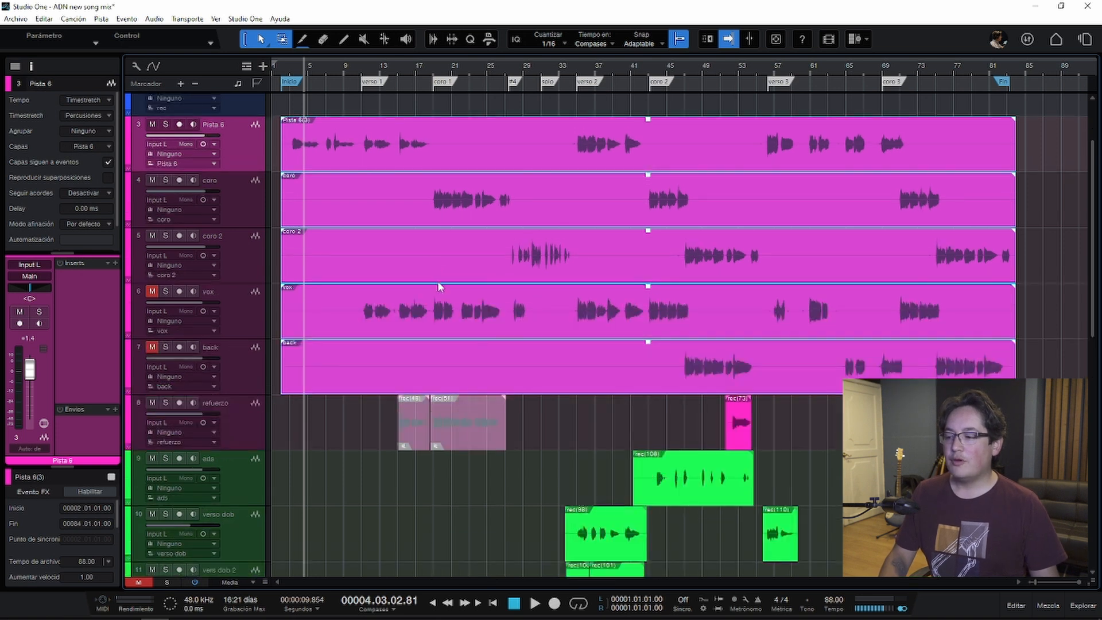
key(shift+w)
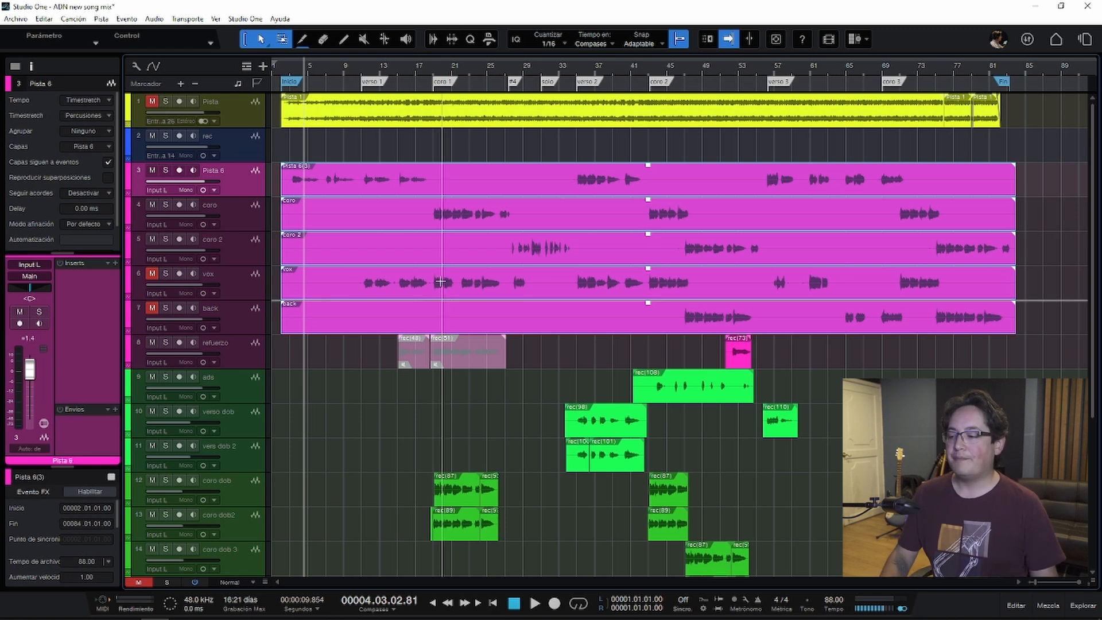
click(229, 316)
click(232, 288)
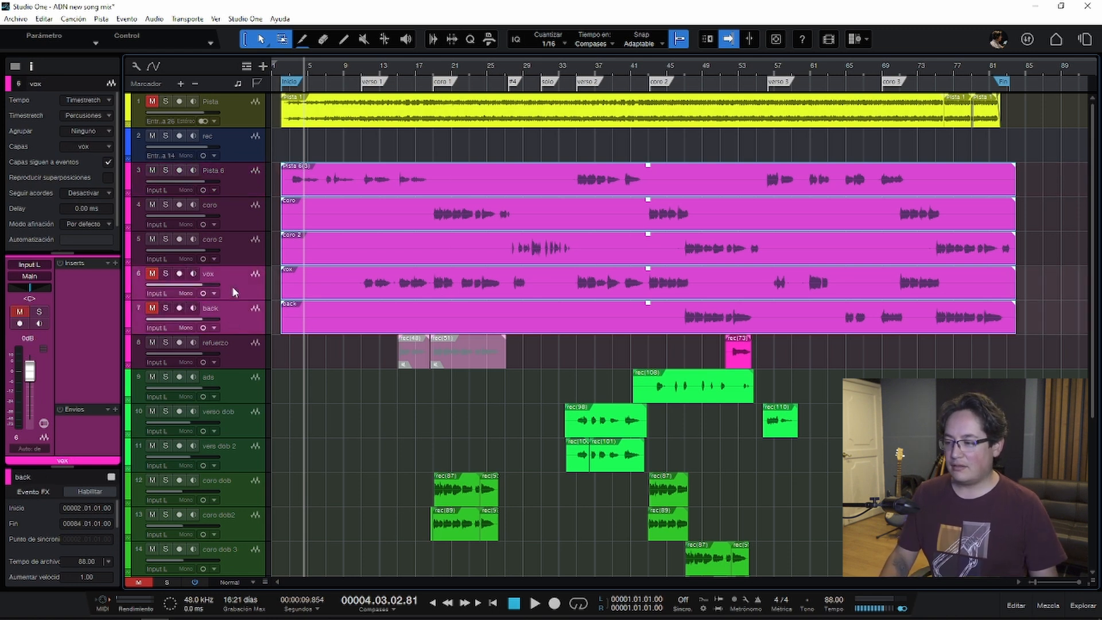
right_click(233, 289)
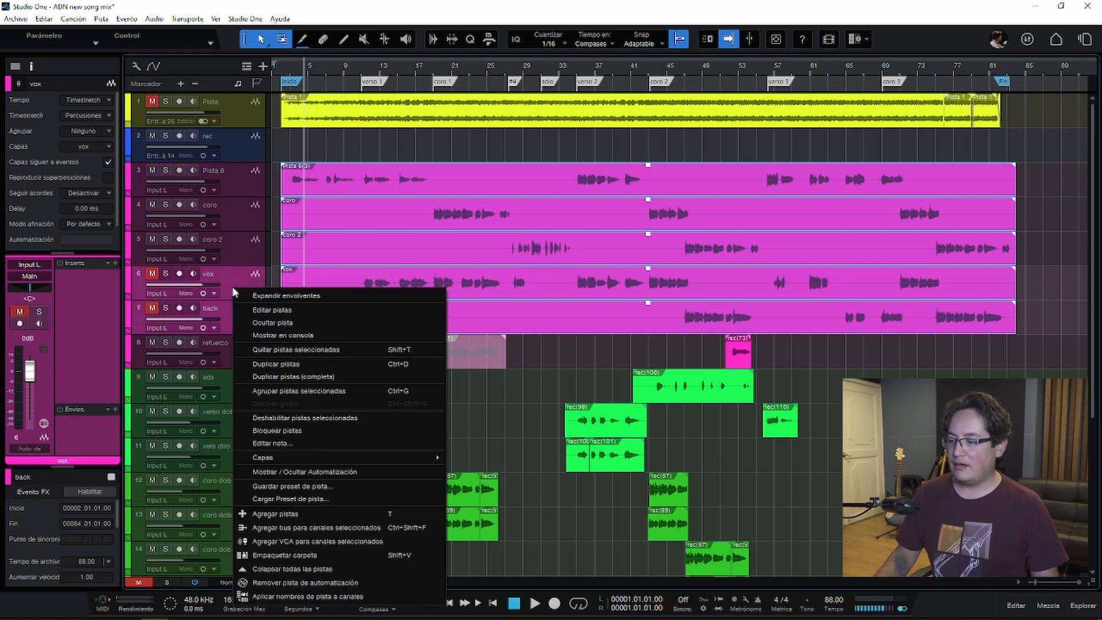
click(287, 419)
key(F3)
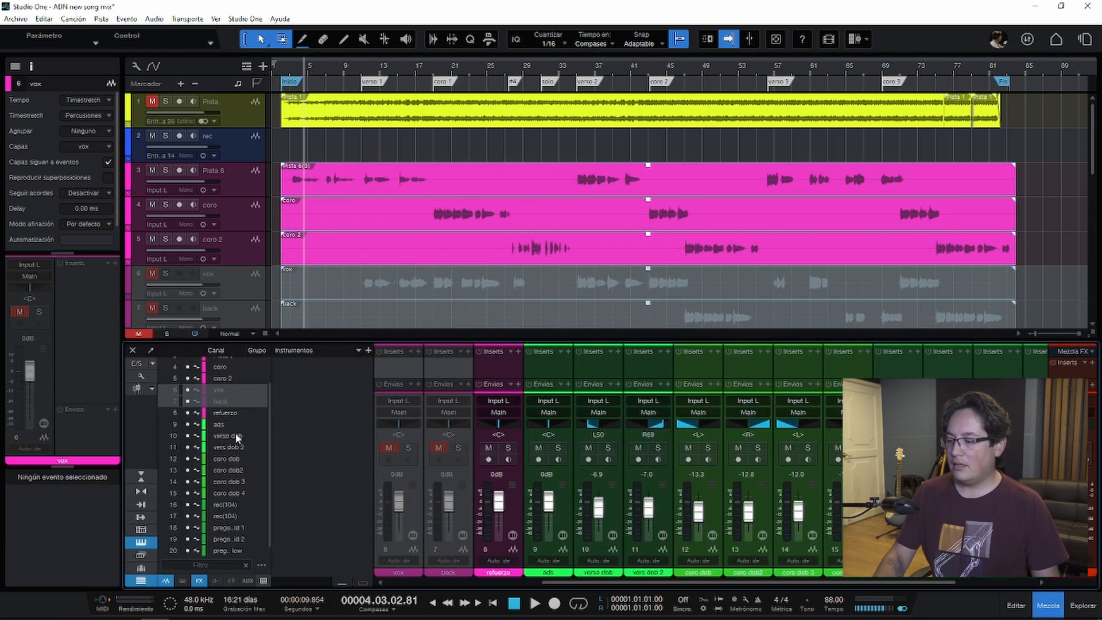
click(187, 402)
click(188, 390)
key(F3)
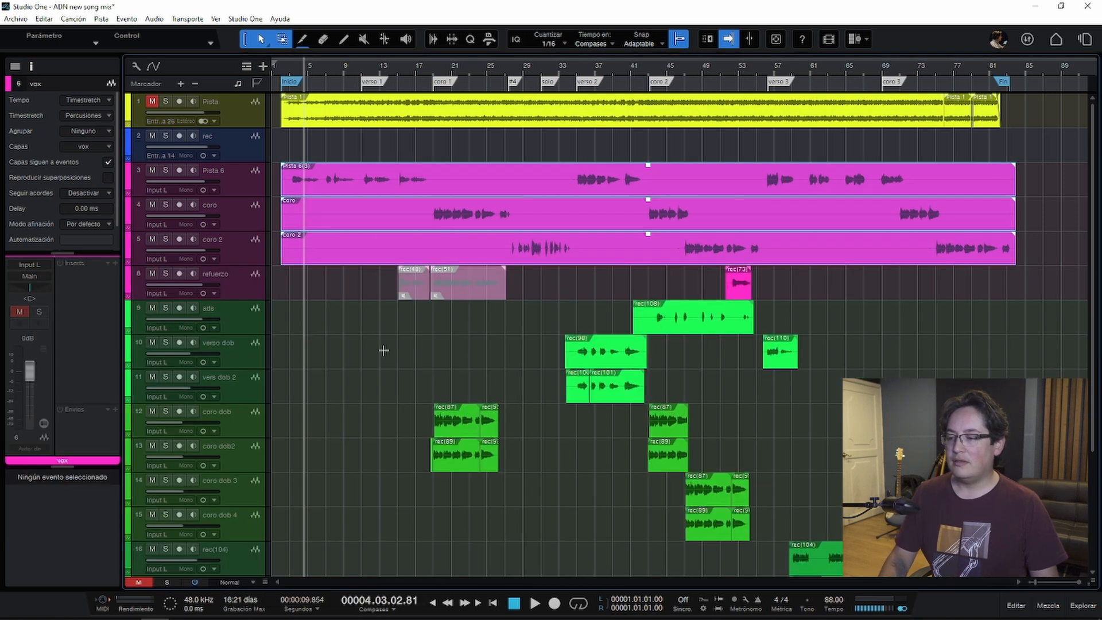
- Show the input controls on the console channels and set the input gain of Pista 6 to +3.8 dB
scroll(376, 287, up, 1)
scroll(382, 302, up, 3)
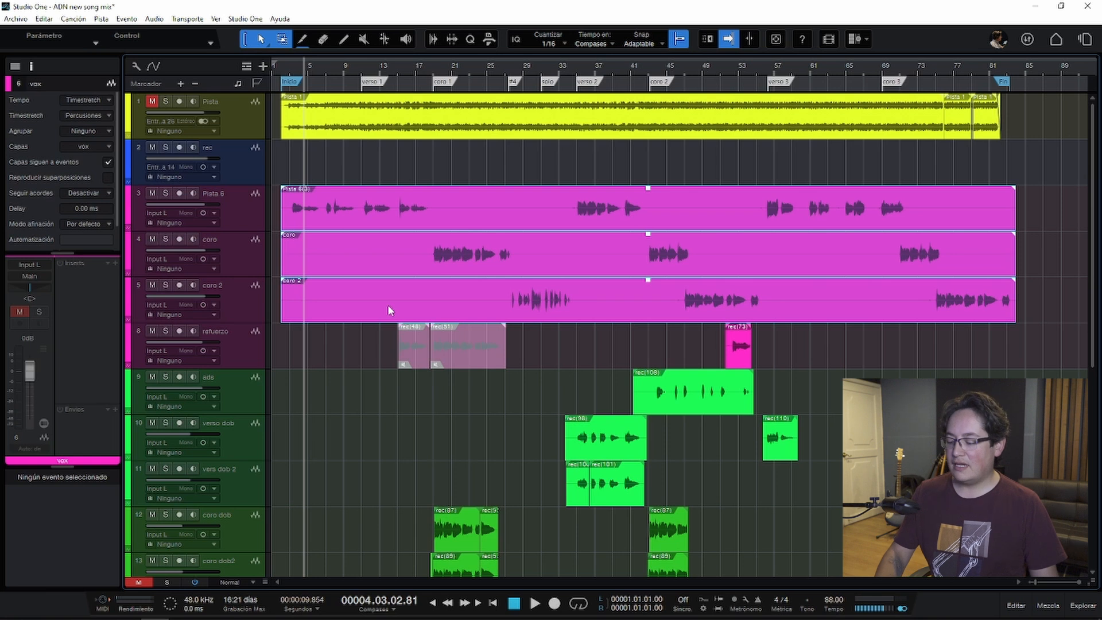
key(F3)
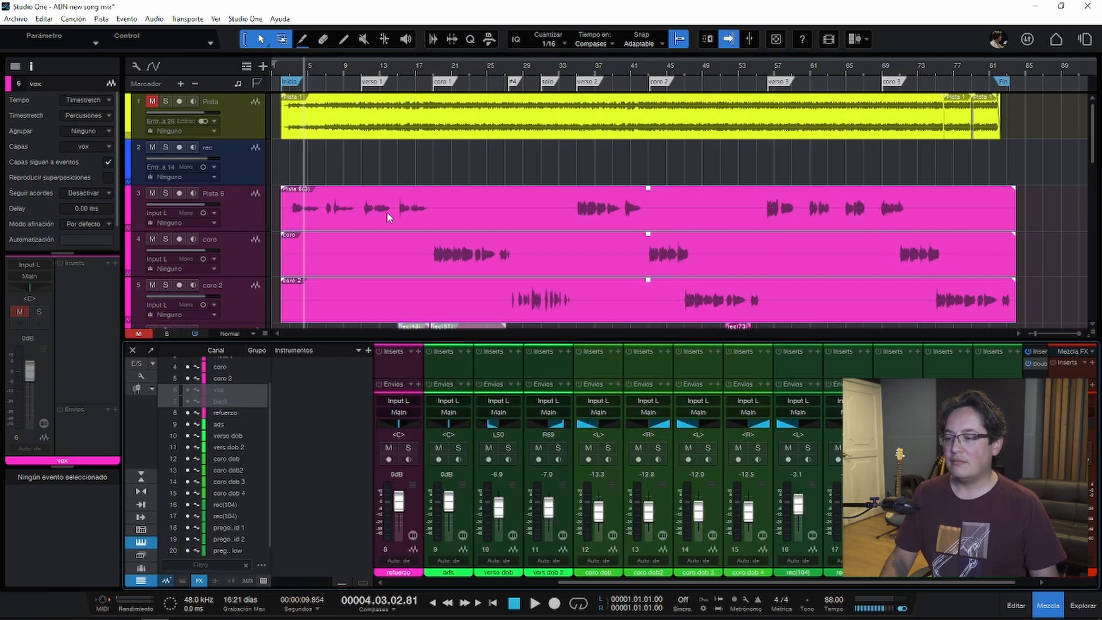
click(522, 226)
click(150, 389)
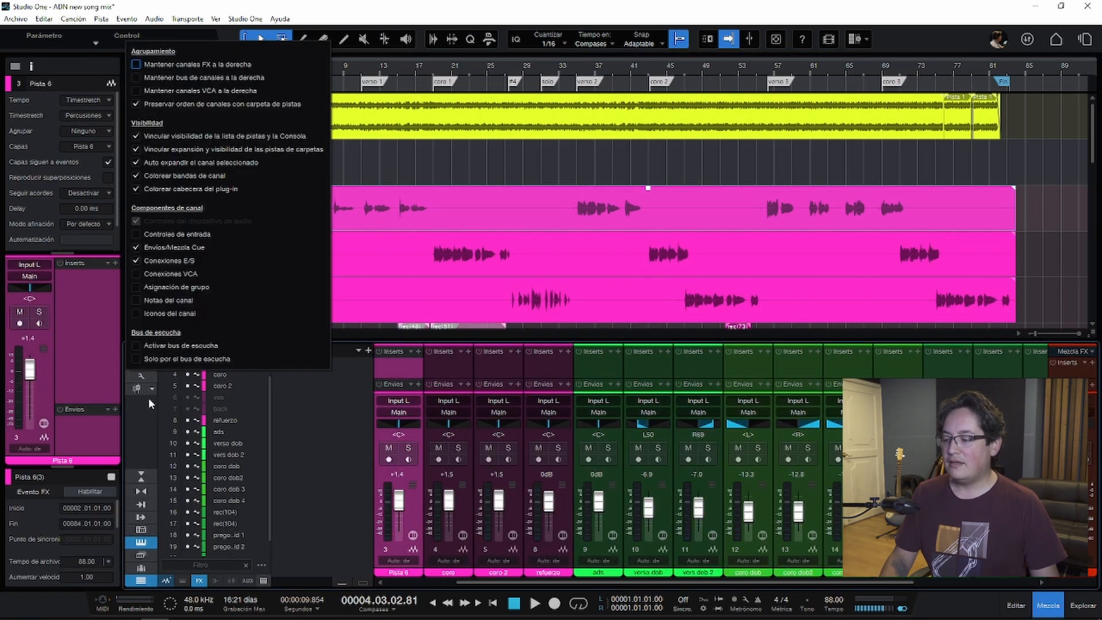
click(185, 233)
click(384, 353)
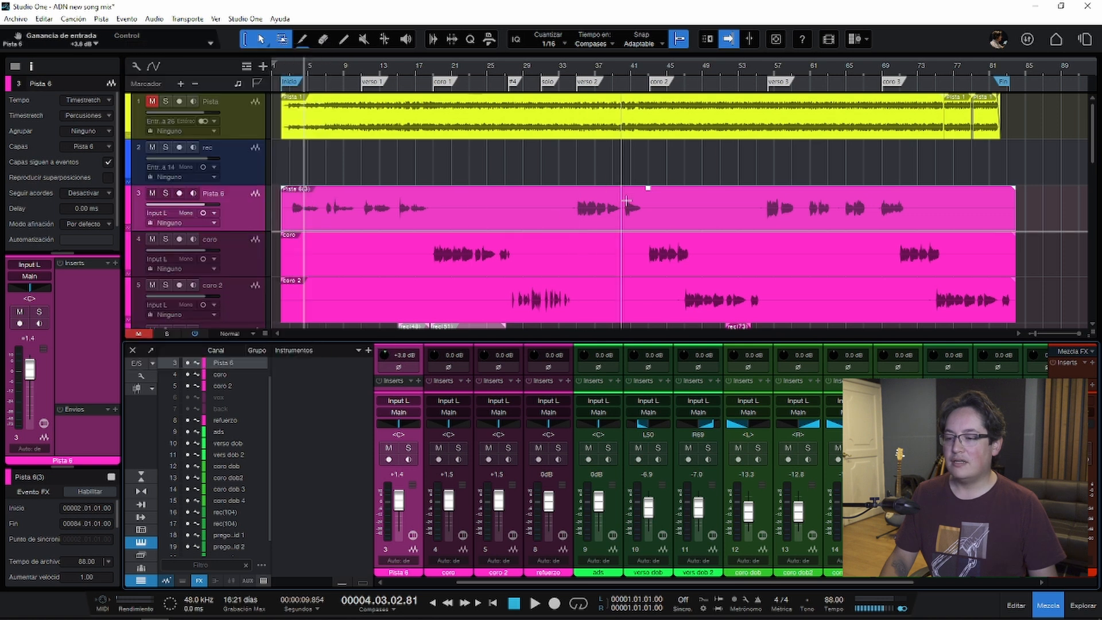
- Split the Pista 6 event at bar 20 and enable the gain envelope on its first part
drag(647, 189, 650, 190)
alt+click(442, 206)
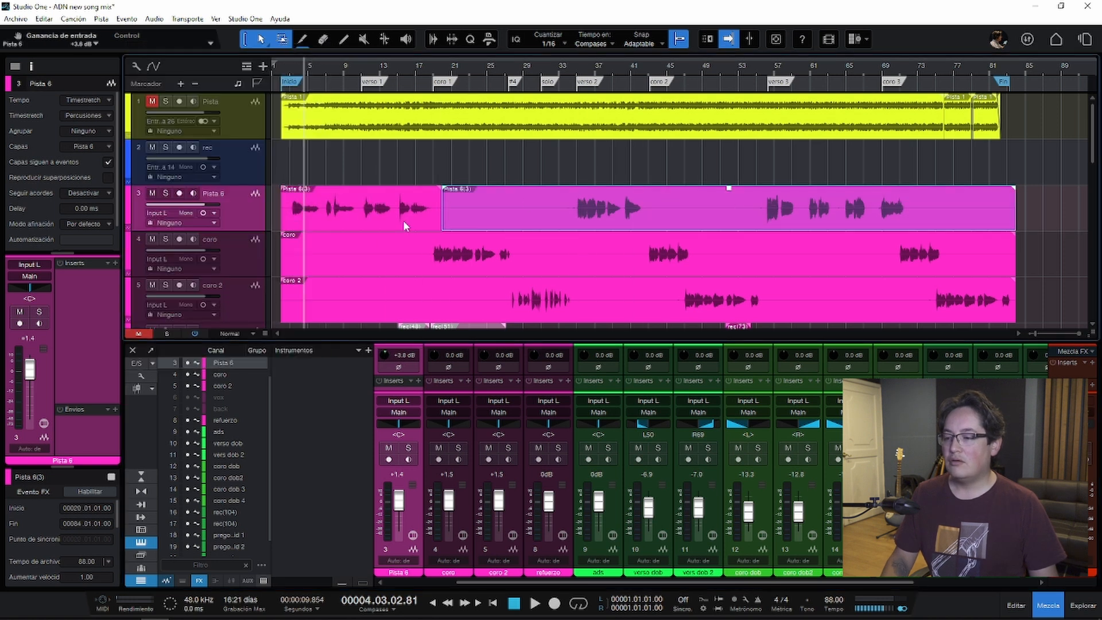
click(393, 218)
key(shift+e)
key(z)
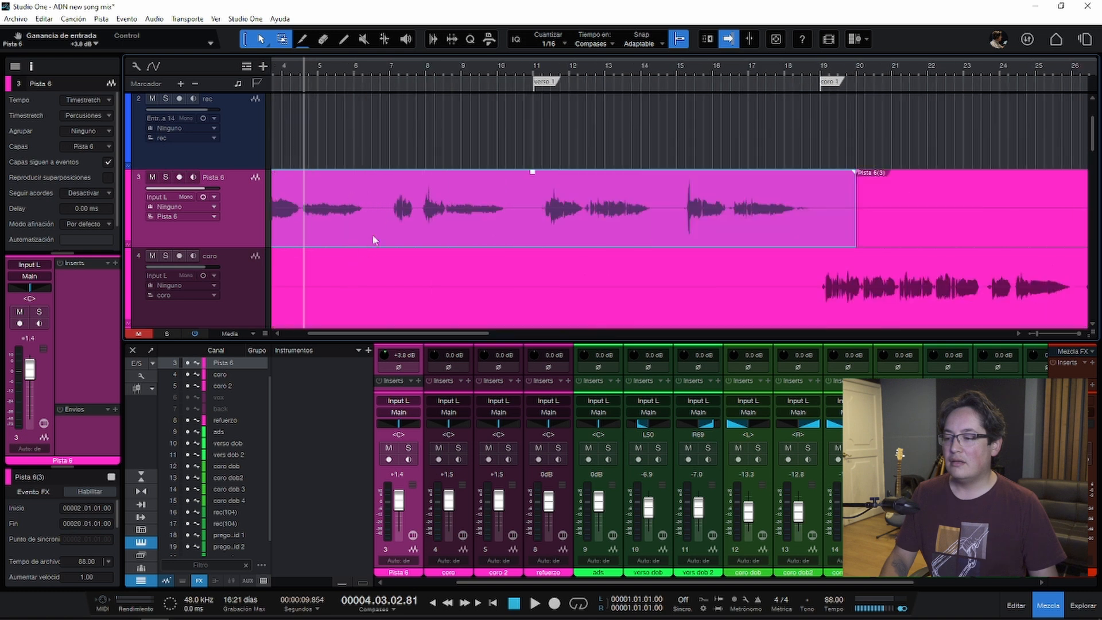
right_click(416, 217)
click(507, 263)
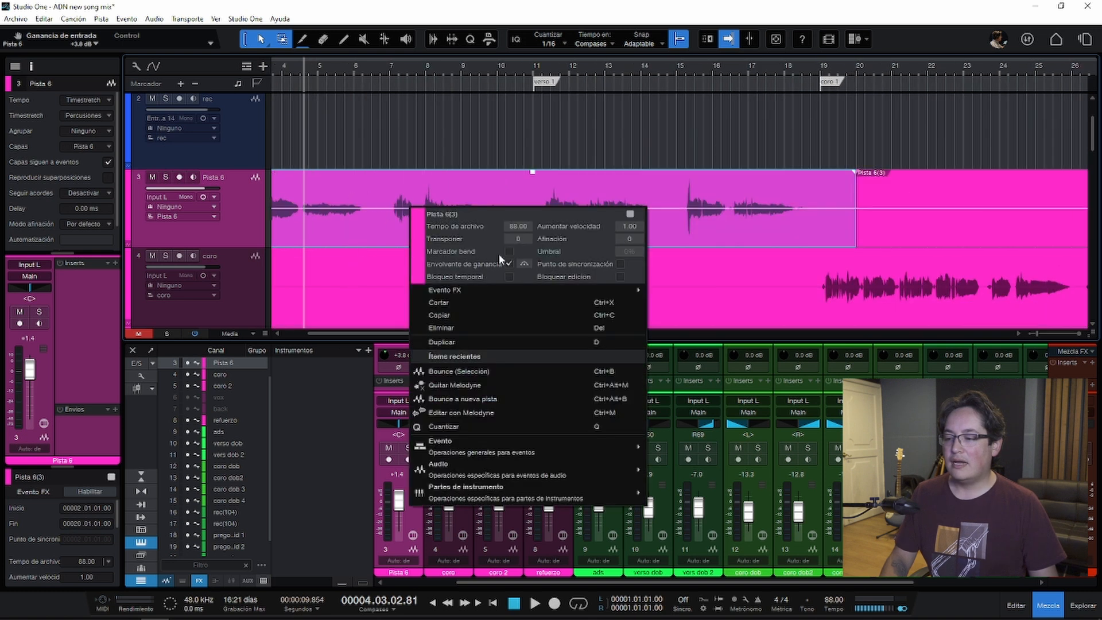
- Raise Pista 6's gain envelope over the quiet phrase between about bars 8.5 and 10.5 and play it back
click(369, 212)
click(443, 209)
click(514, 210)
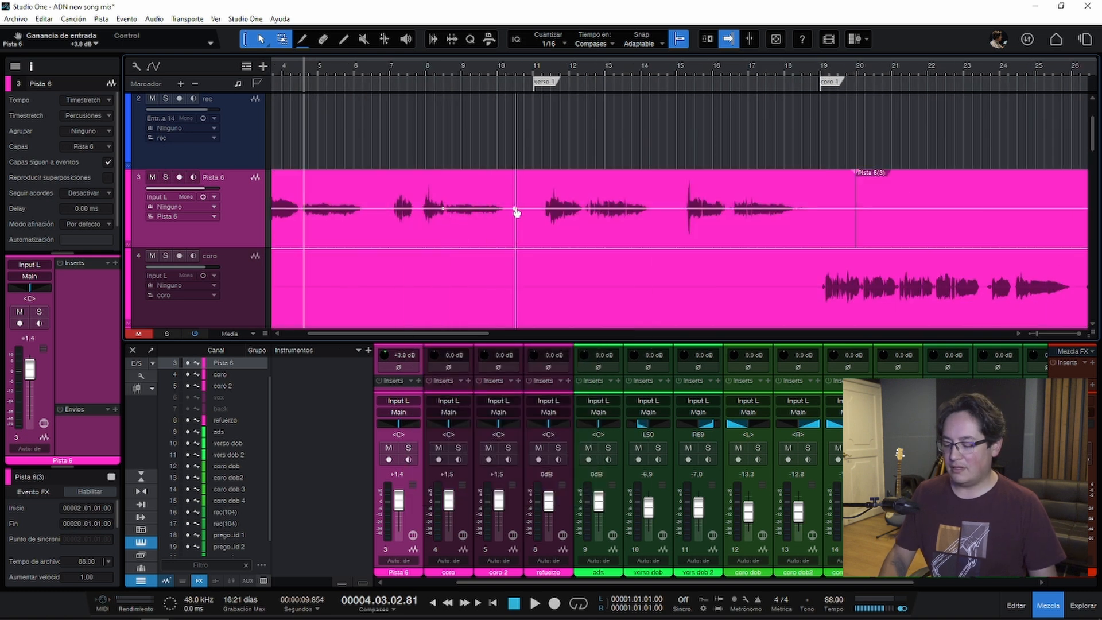
drag(467, 209, 493, 202)
click(492, 205)
key(ctrl+space)
key(space)
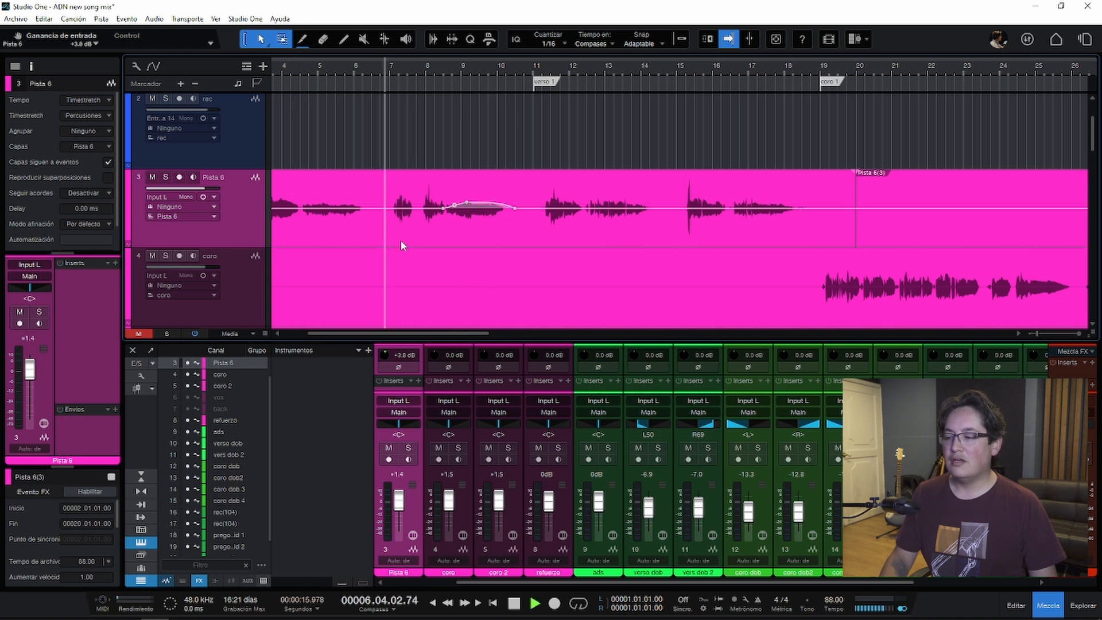
- Play the phrase from bar 11 and dip the gain envelope over the short noise near beat 12.3
key(ctrl+space)
click(543, 217)
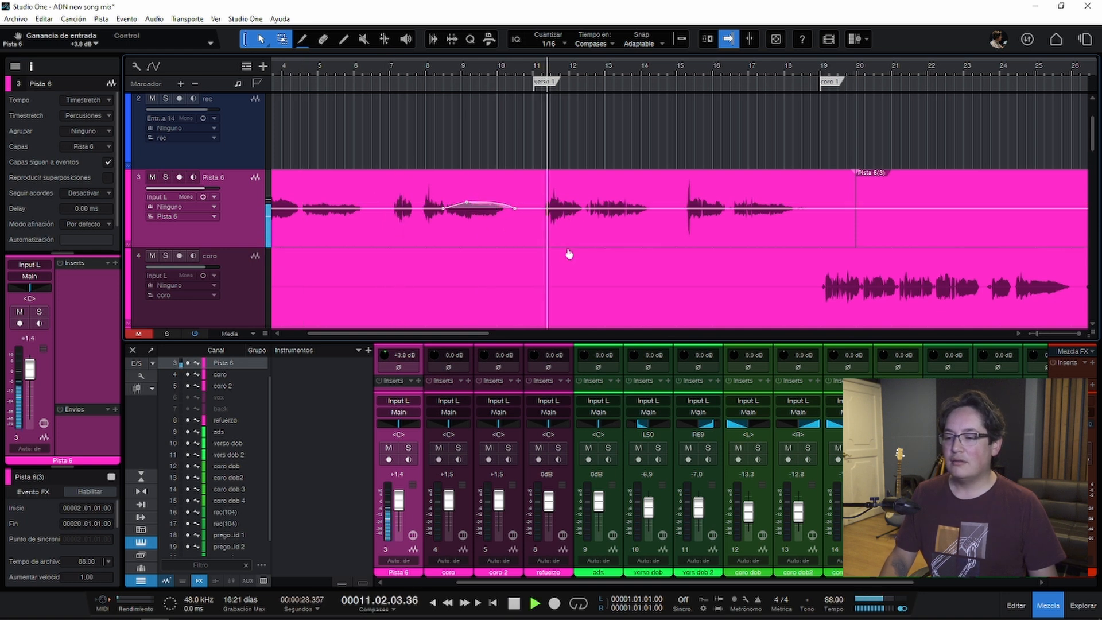
key(e)
key(shift+e)
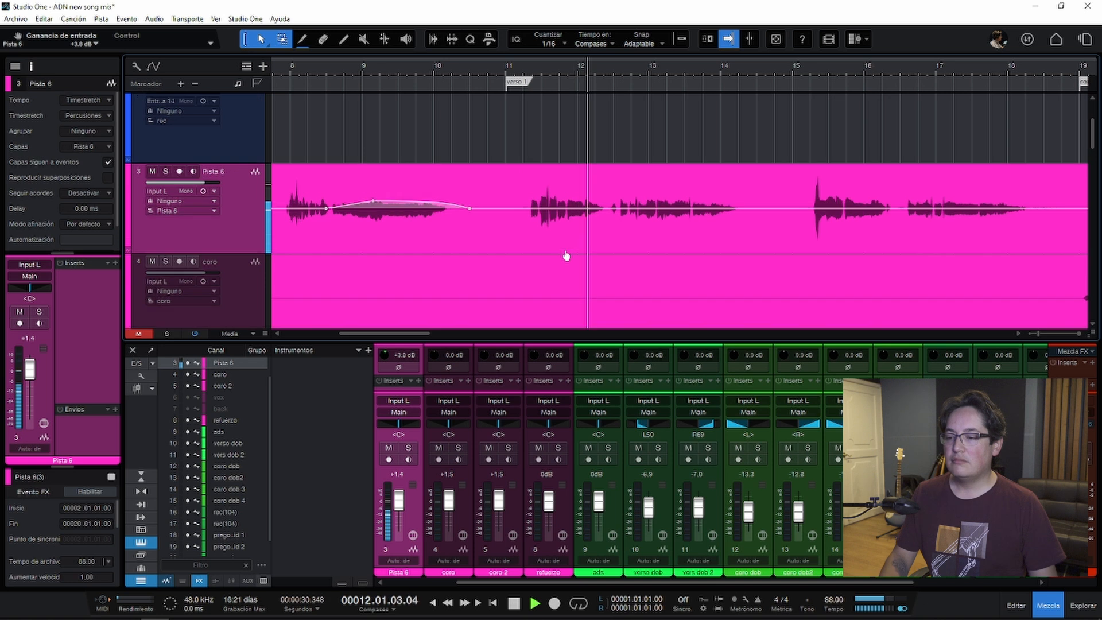
key(shift+e)
key(shift+e)
key(shift+e)
key(e)
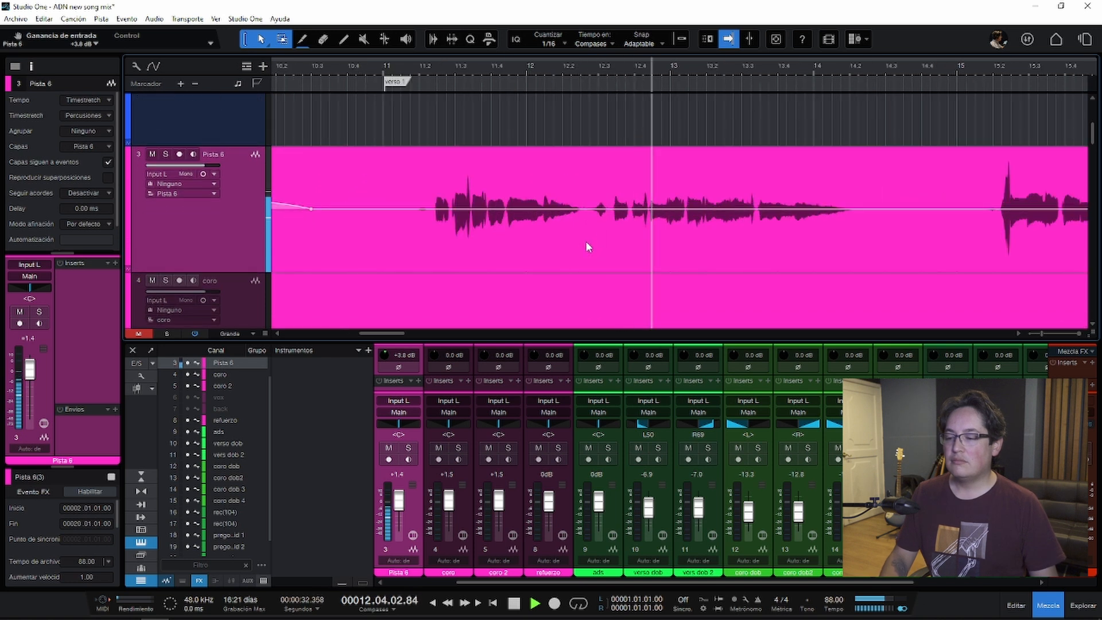
key(space)
click(583, 210)
click(610, 210)
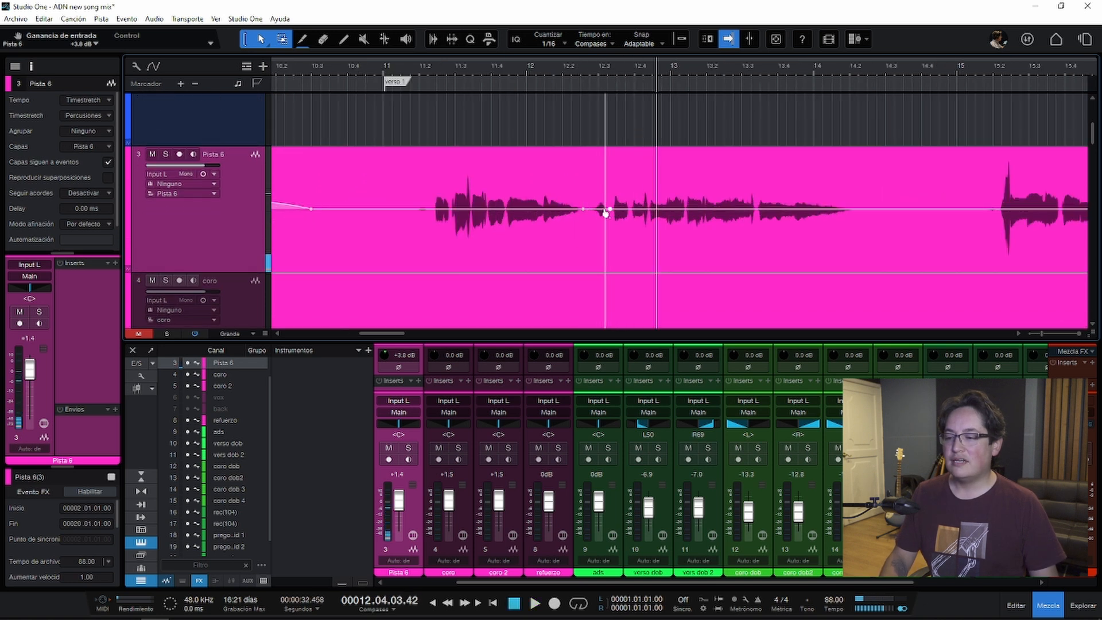
drag(605, 213, 600, 236)
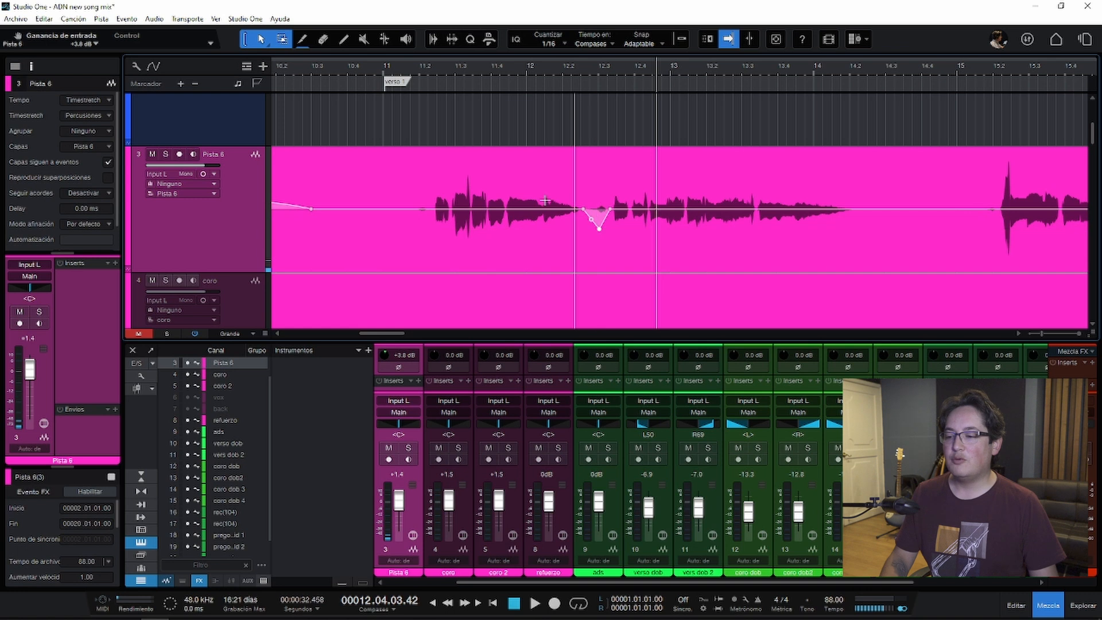
- Audition the phrase after bar 11 and slightly lower the gain envelope over its loud syllables around beat 11.3
key(ctrl+space)
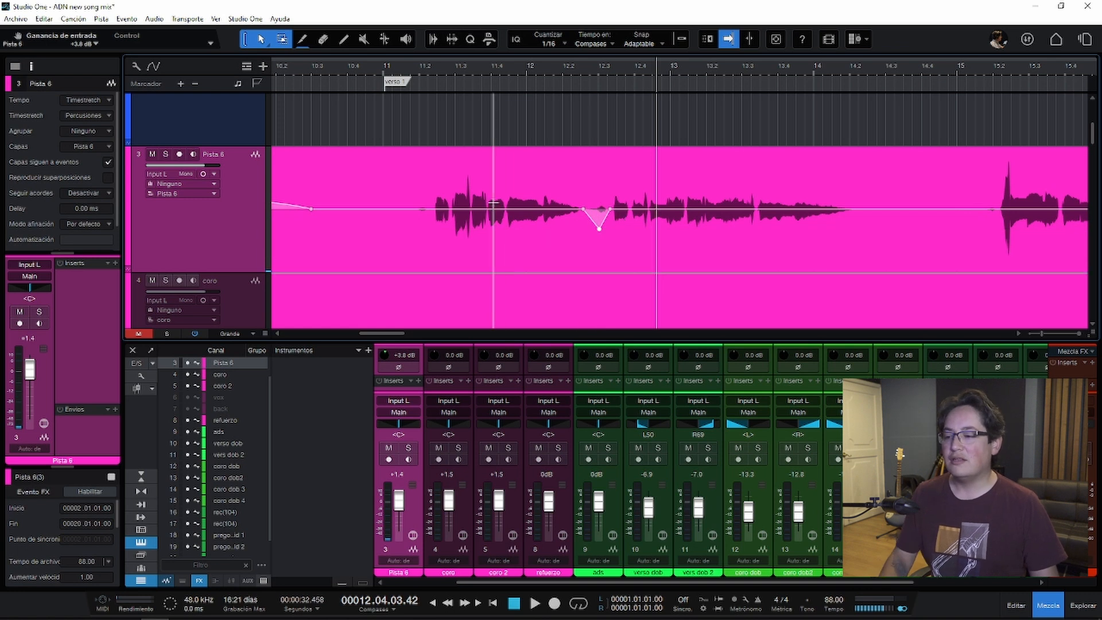
click(434, 218)
key(space)
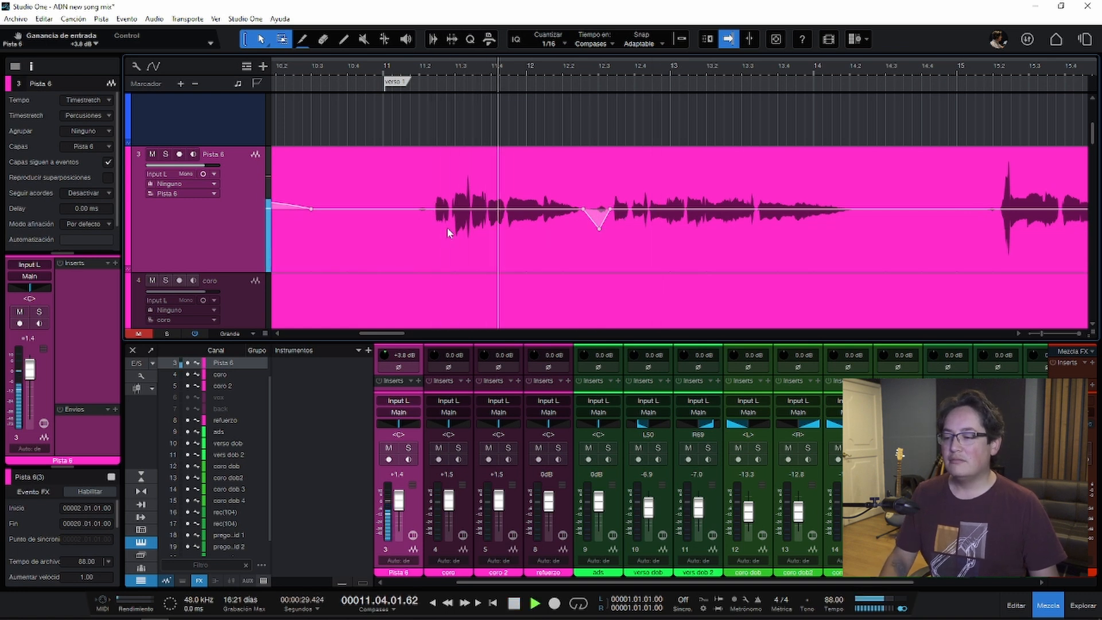
key(space)
click(488, 209)
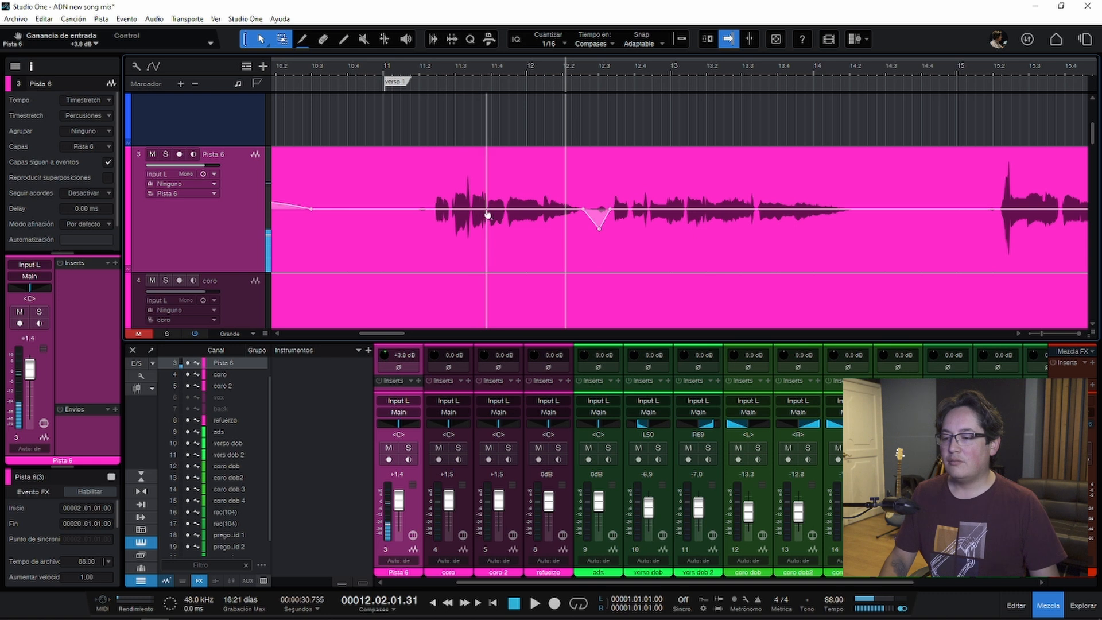
click(451, 209)
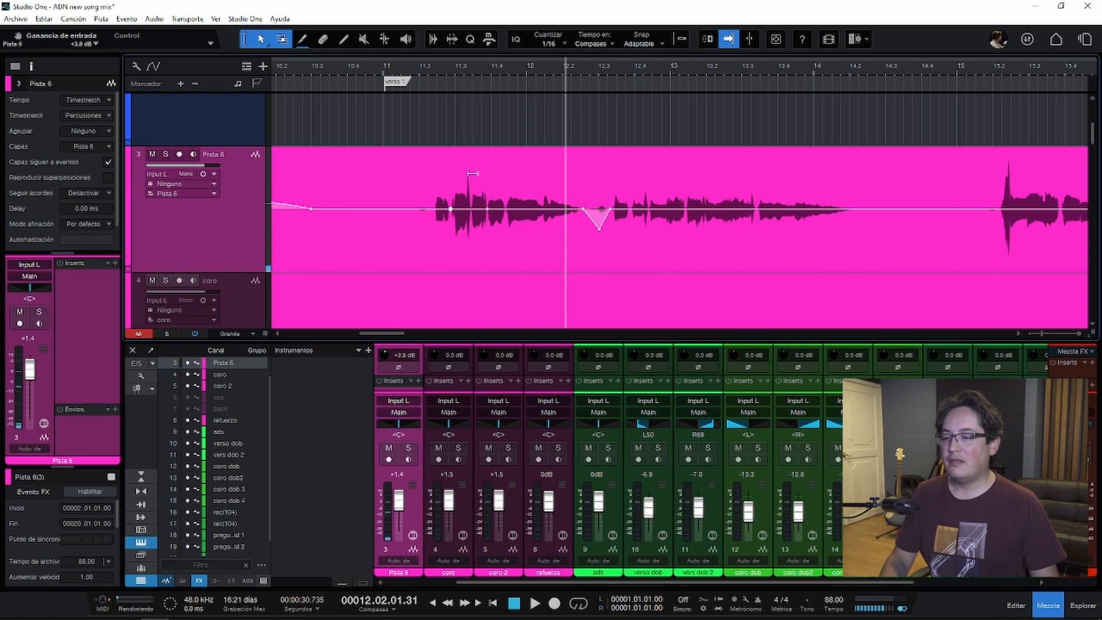
drag(473, 174, 473, 179)
click(468, 219)
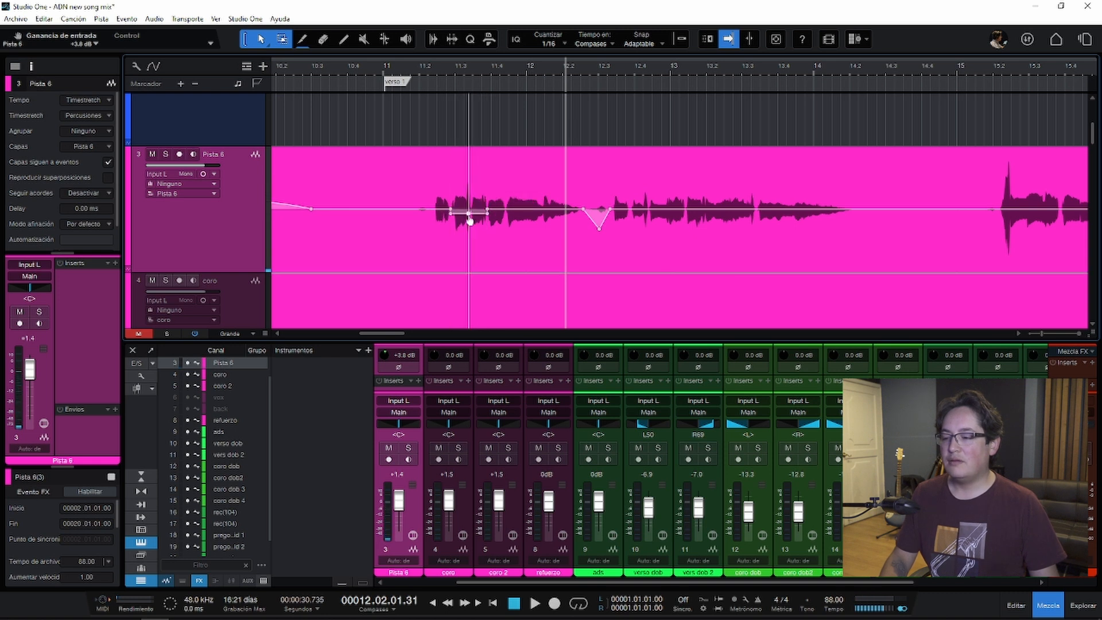
click(425, 198)
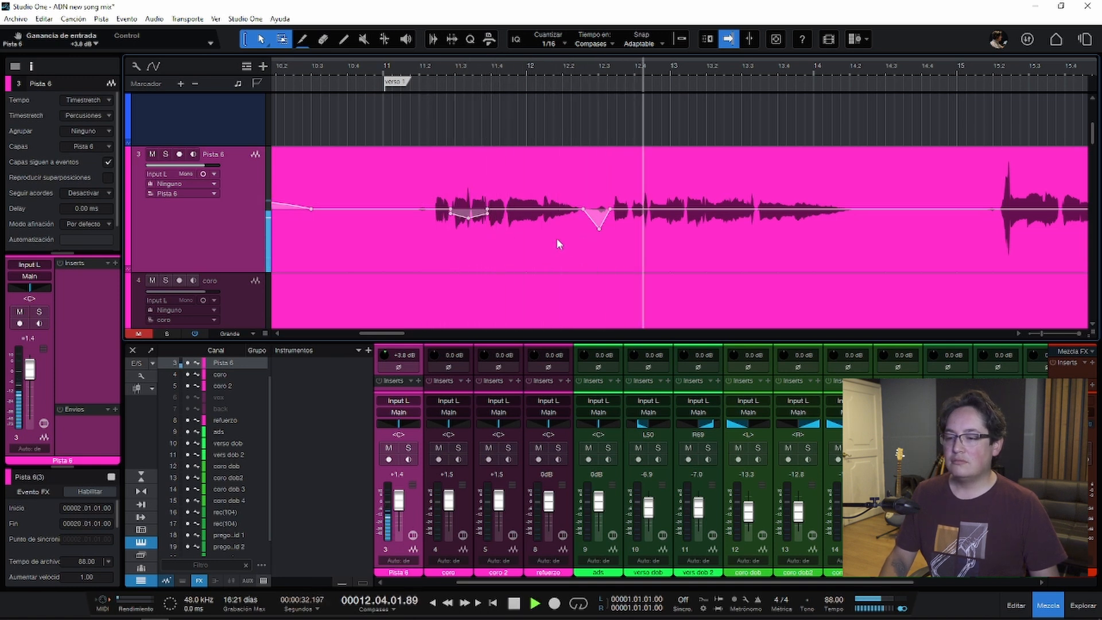
- Dip the gain envelope on the loud attack just after beat 15.2 and play it back
scroll(593, 241, right, 2)
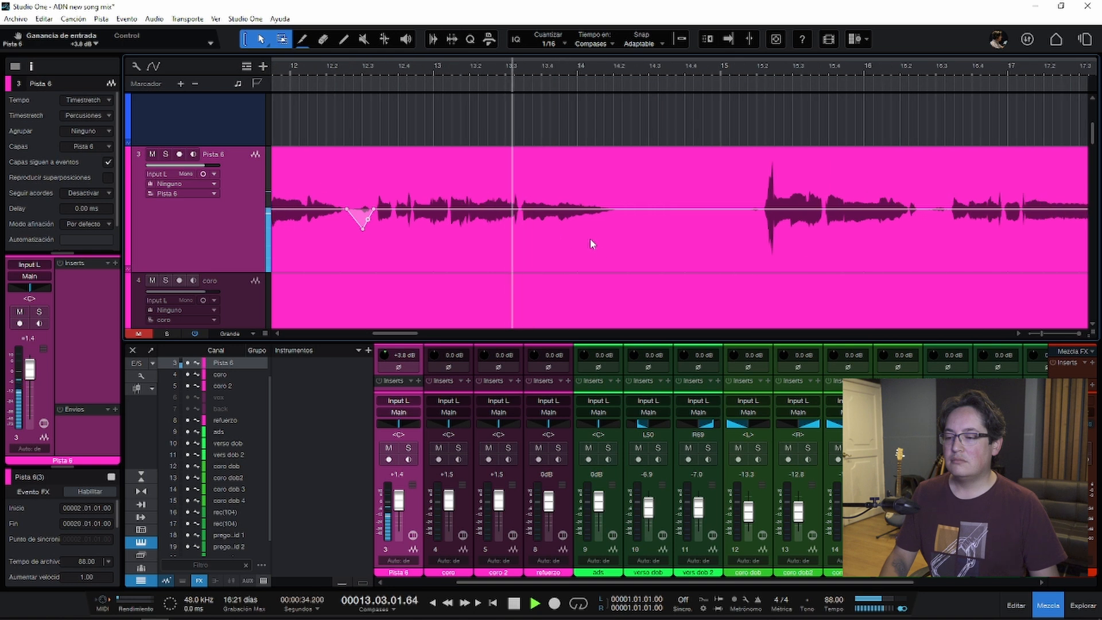
key(w)
key(space)
click(644, 195)
key(space)
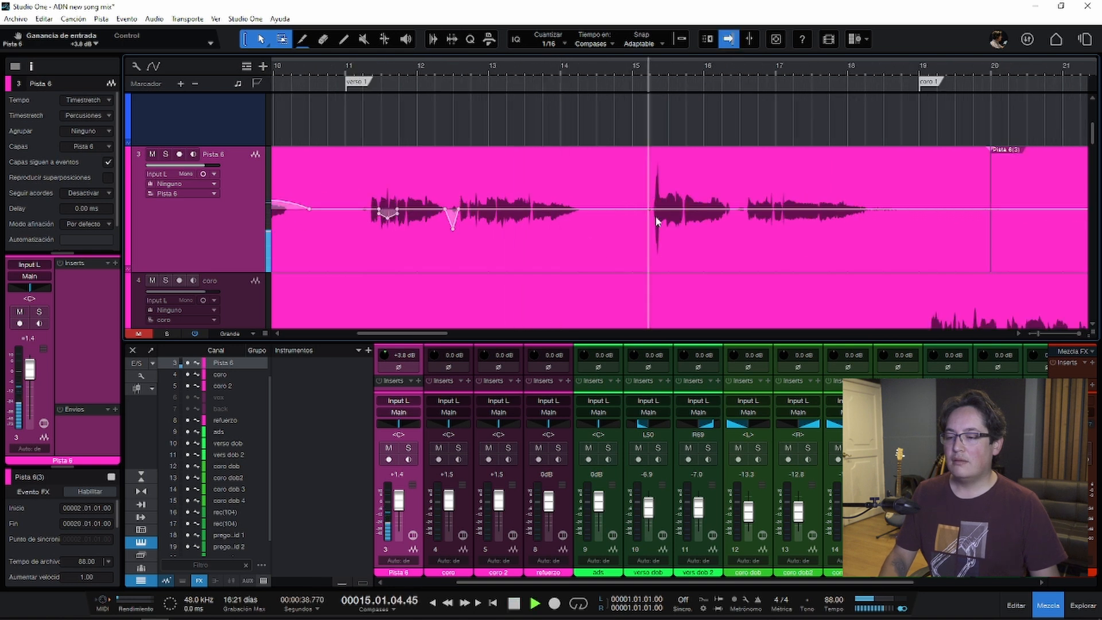
key(space)
key(e)
key(e)
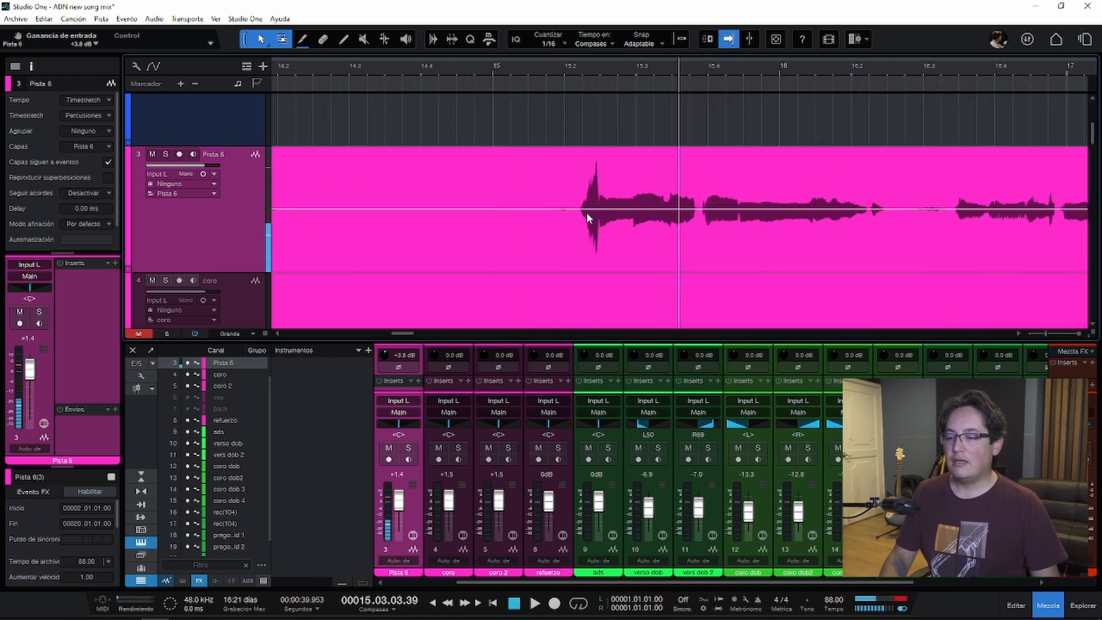
drag(594, 210, 593, 225)
key(space)
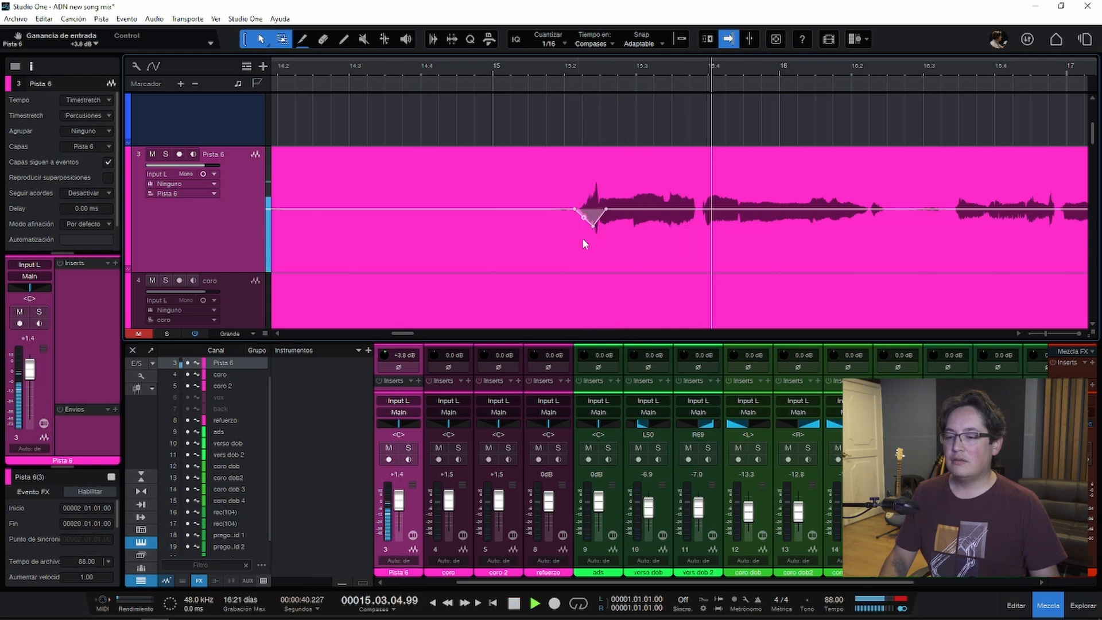
- Dip the gain envelope over the breath near beat 16.3 and play the rest of the phrase
scroll(786, 236, right, 2)
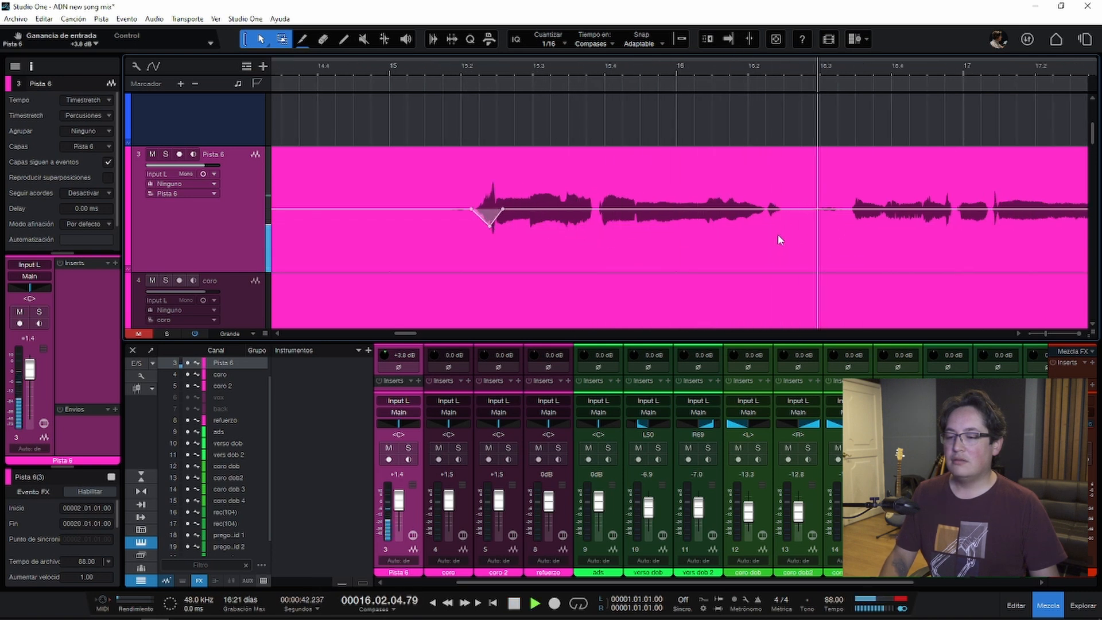
key(space)
click(798, 211)
click(841, 210)
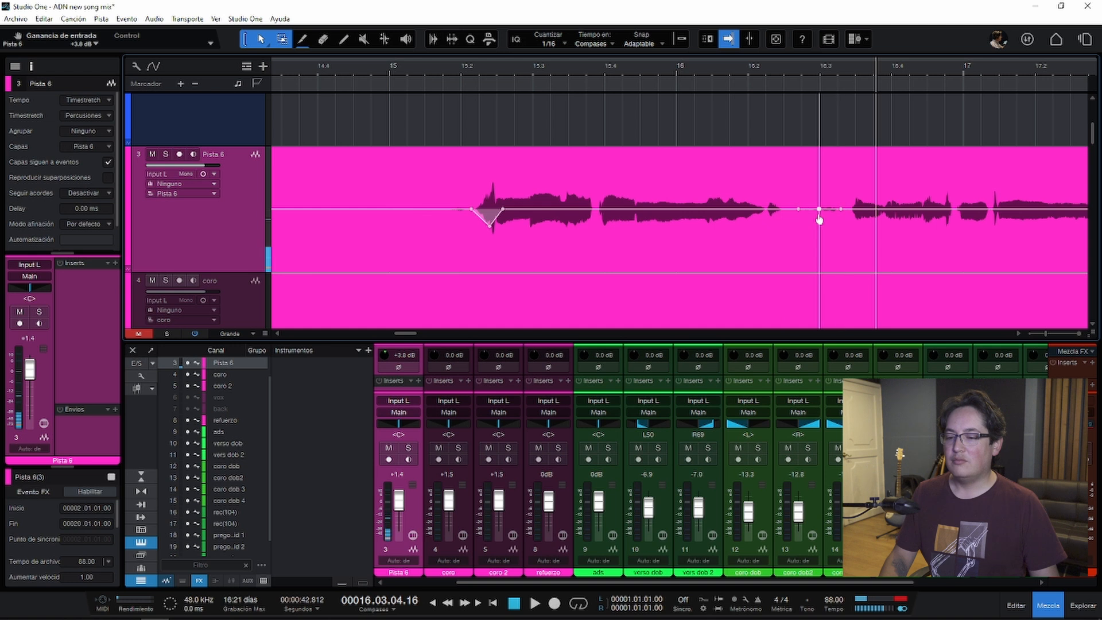
drag(818, 210, 818, 222)
key(ctrl+space)
scroll(814, 246, right, 8)
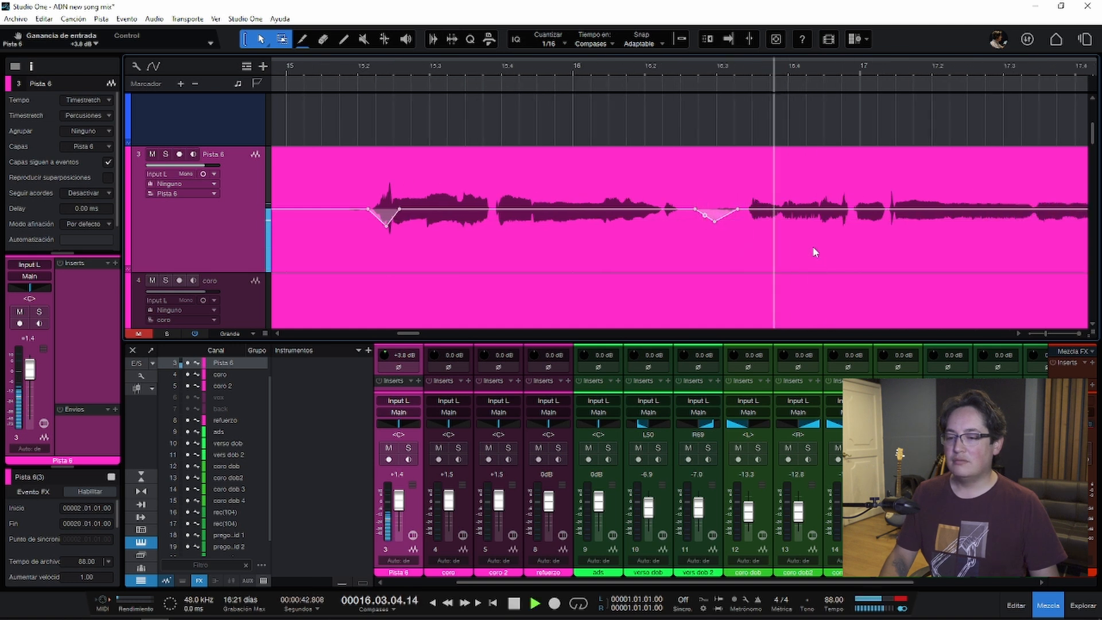
scroll(789, 225, down, 3)
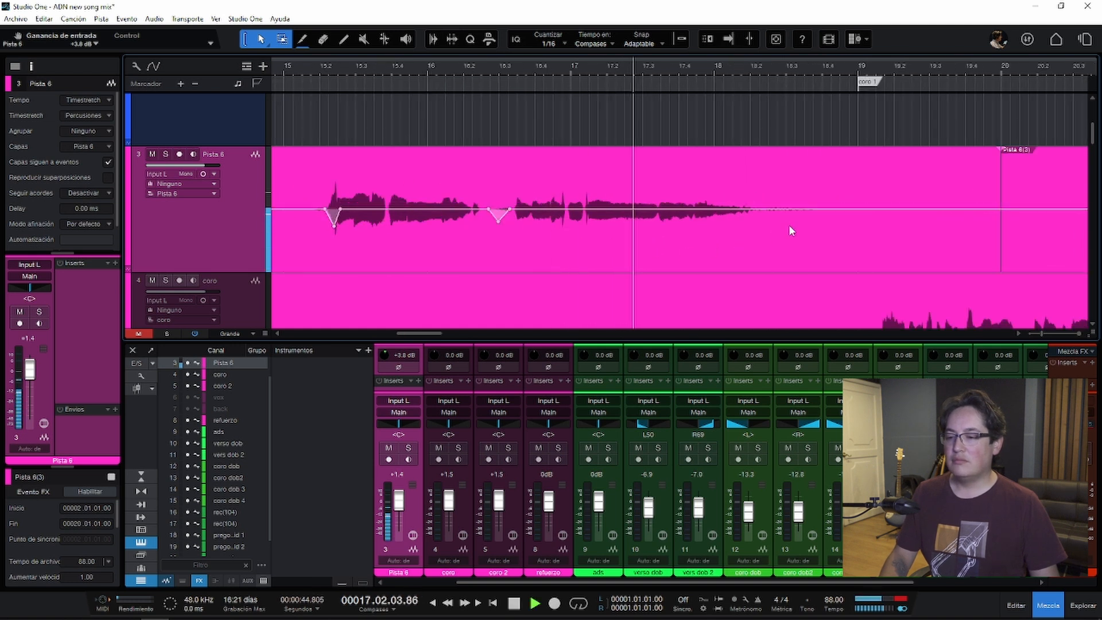
scroll(789, 225, down, 2)
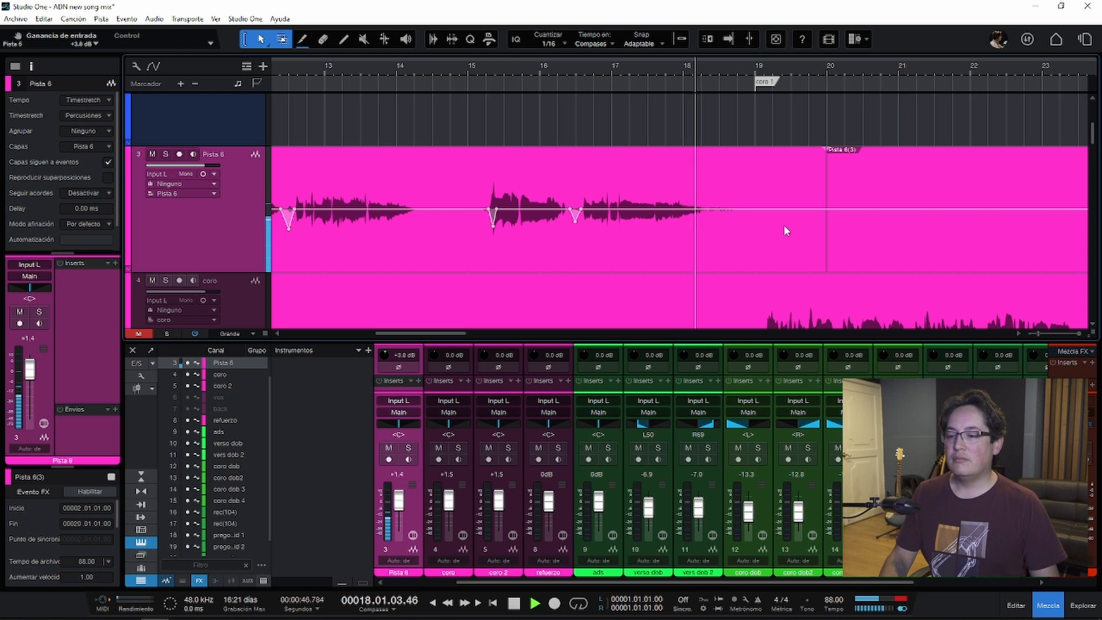
key(f)
key(space)
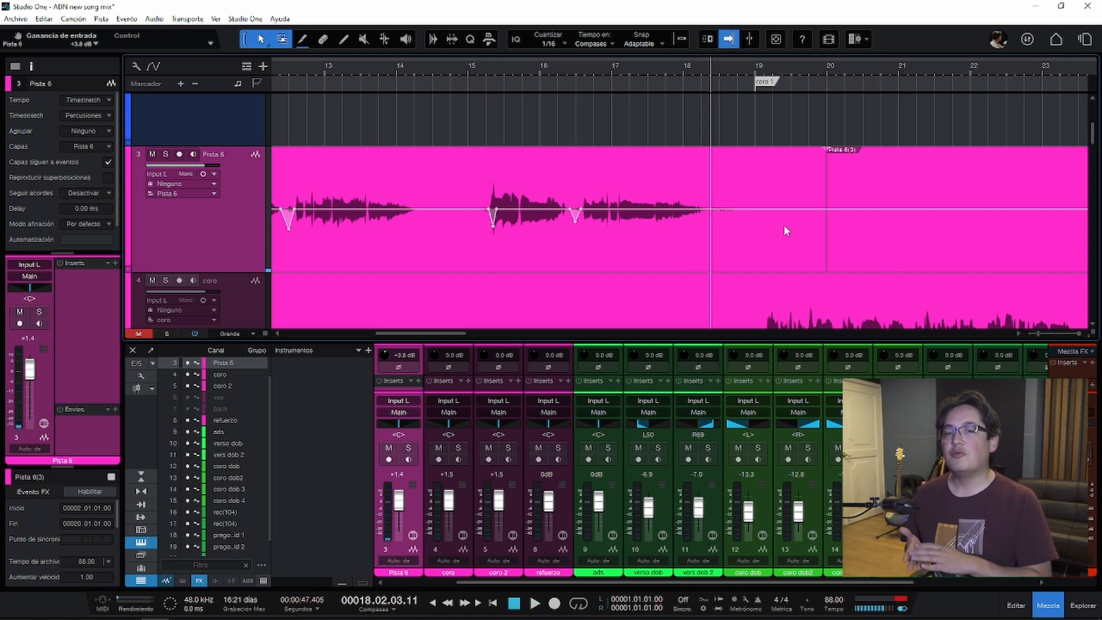
- Place the playhead just before bar 15 and insert the Pre V76 preamp on Pista 6
scroll(783, 225, down, 10)
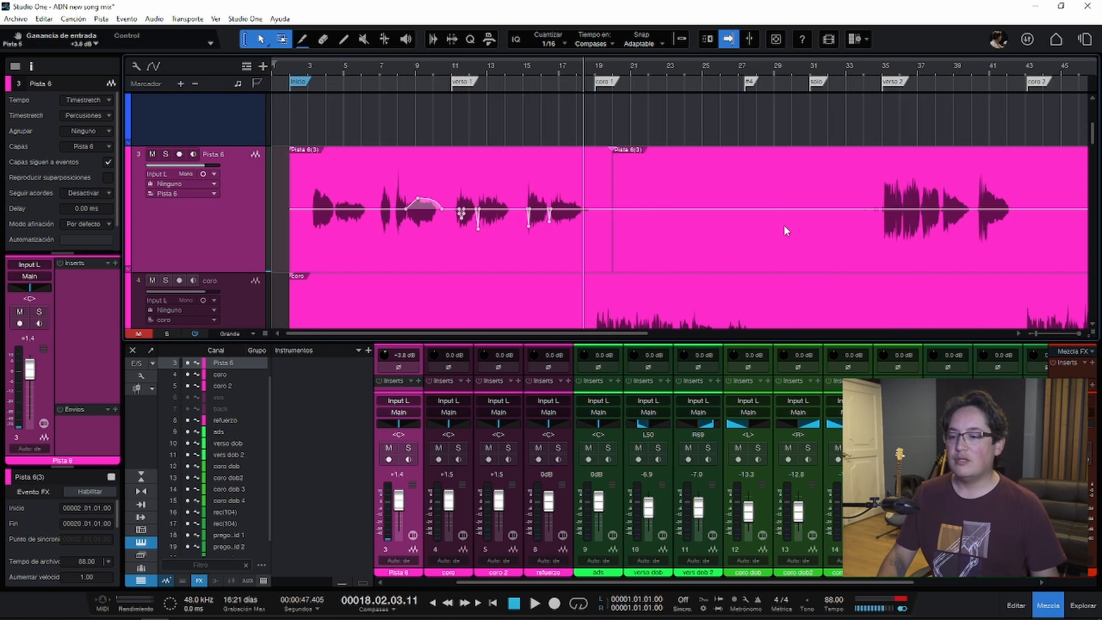
scroll(757, 238, down, 1)
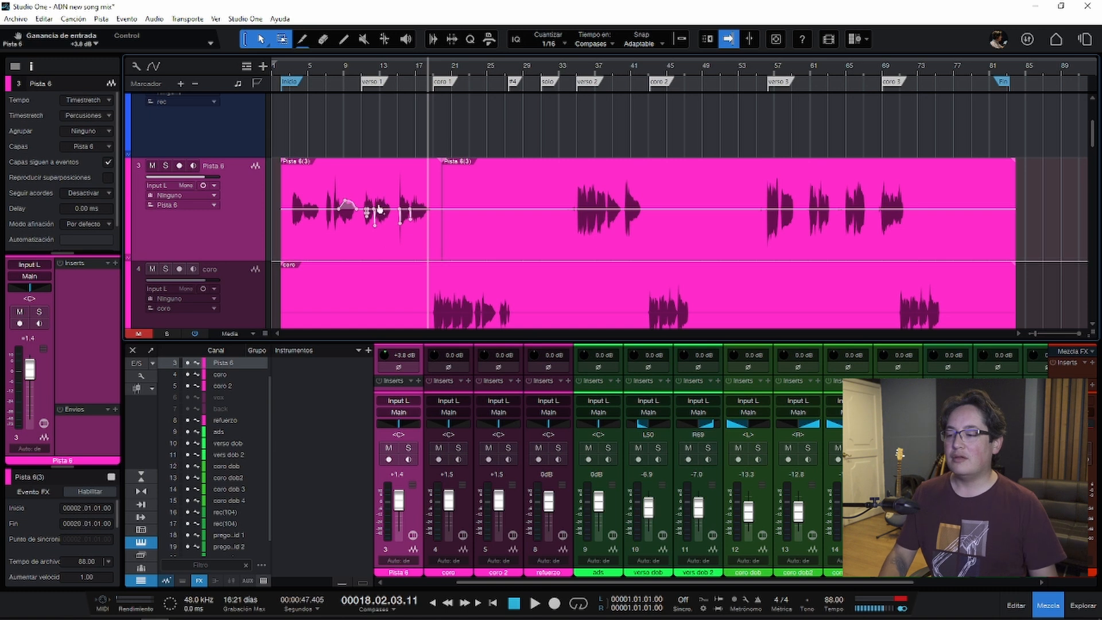
click(394, 65)
key(e)
key(e)
key(e)
key(e)
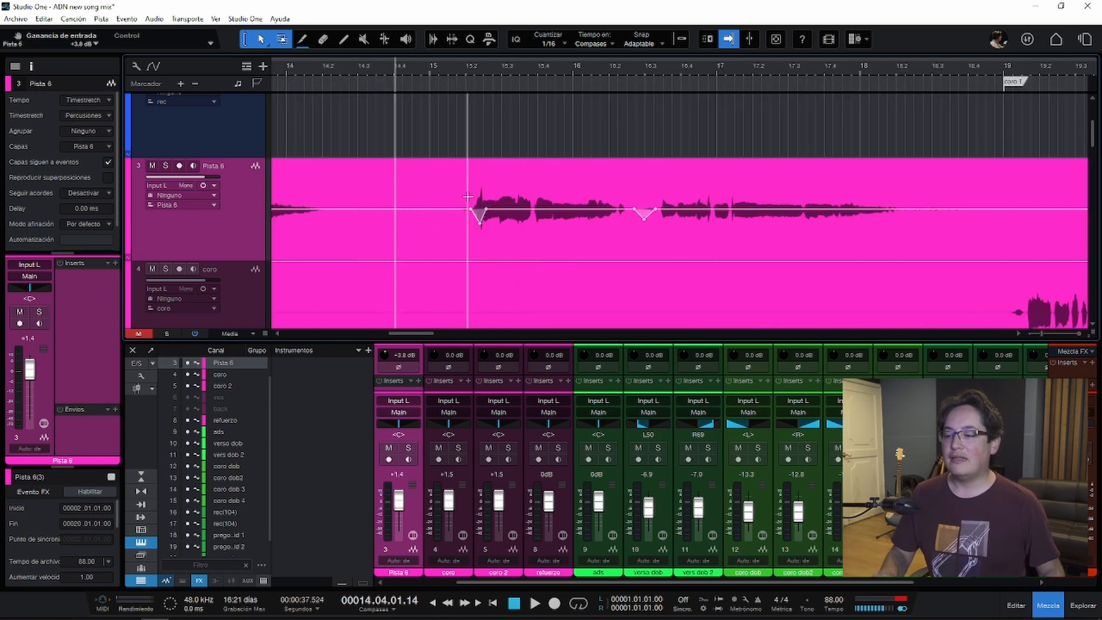
click(118, 264)
text(eq)
key(Return)
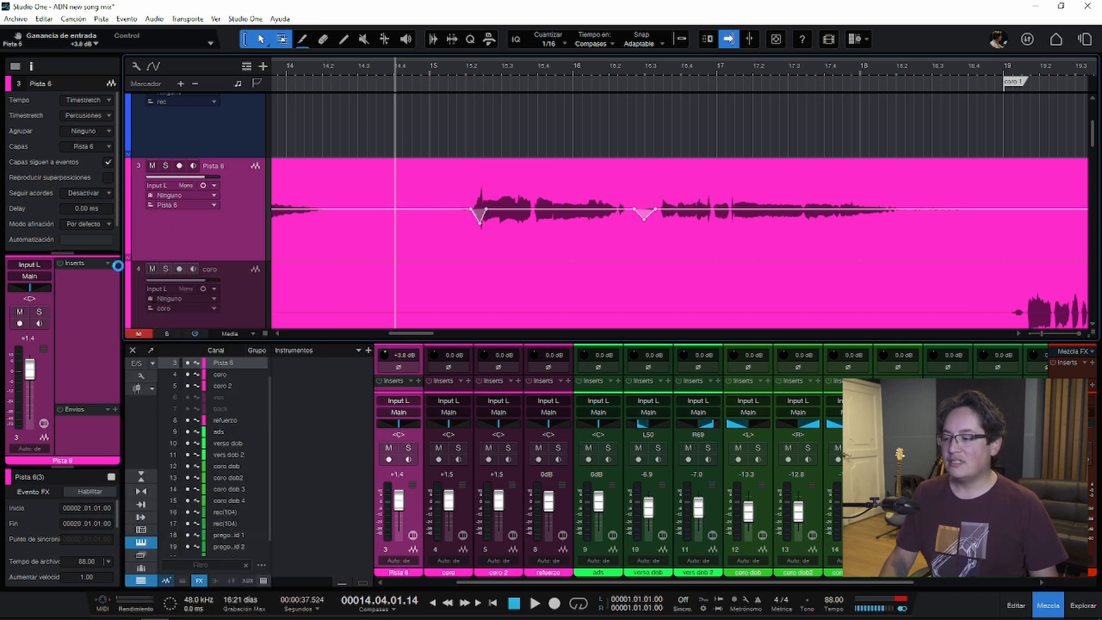
- Search the effects for "76", insert Gem Comp76 after Pre V76 on Pista 6, and move its window below the waveform
click(114, 264)
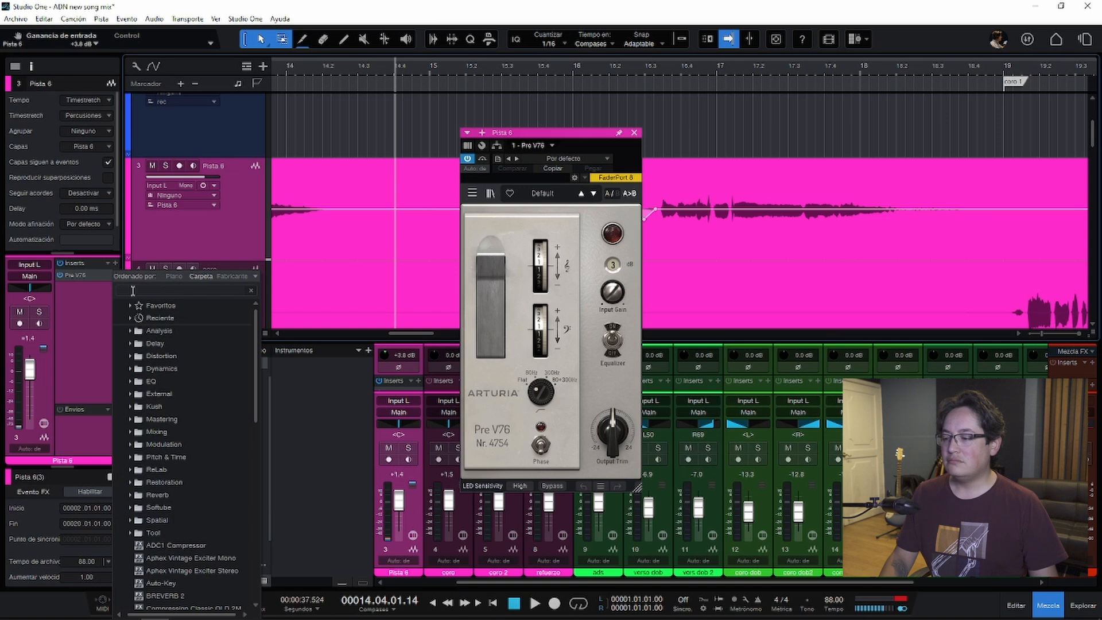
text(76)
key(Down)
key(Return)
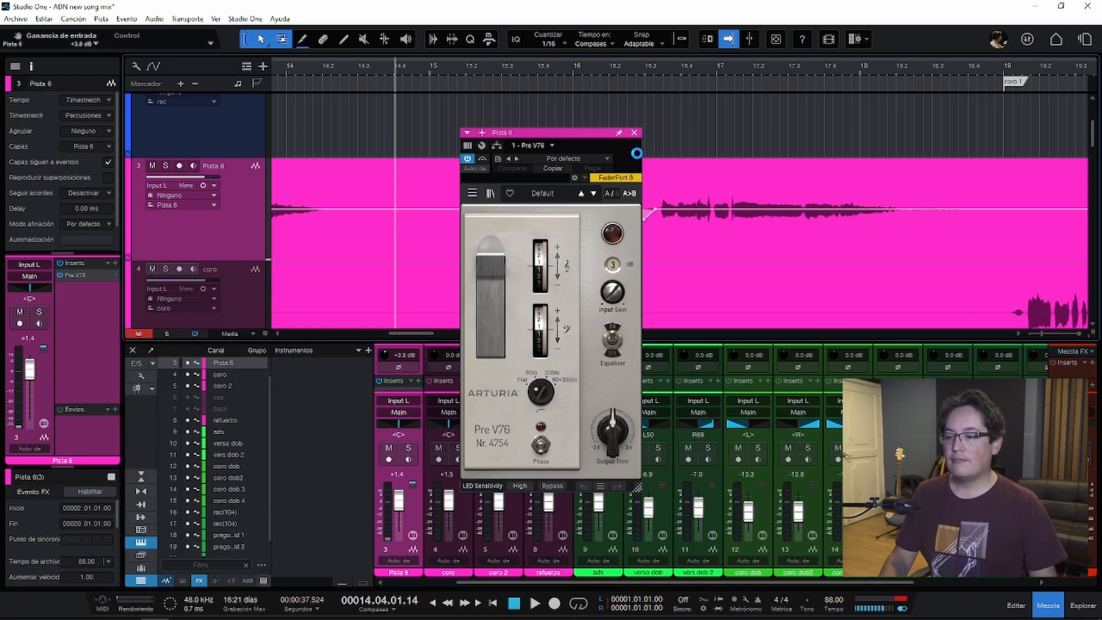
drag(646, 134, 555, 275)
- Remove the gain dip on the bar 15 attack and audition it with Gem Comp76's Release at 0.77
double_click(482, 226)
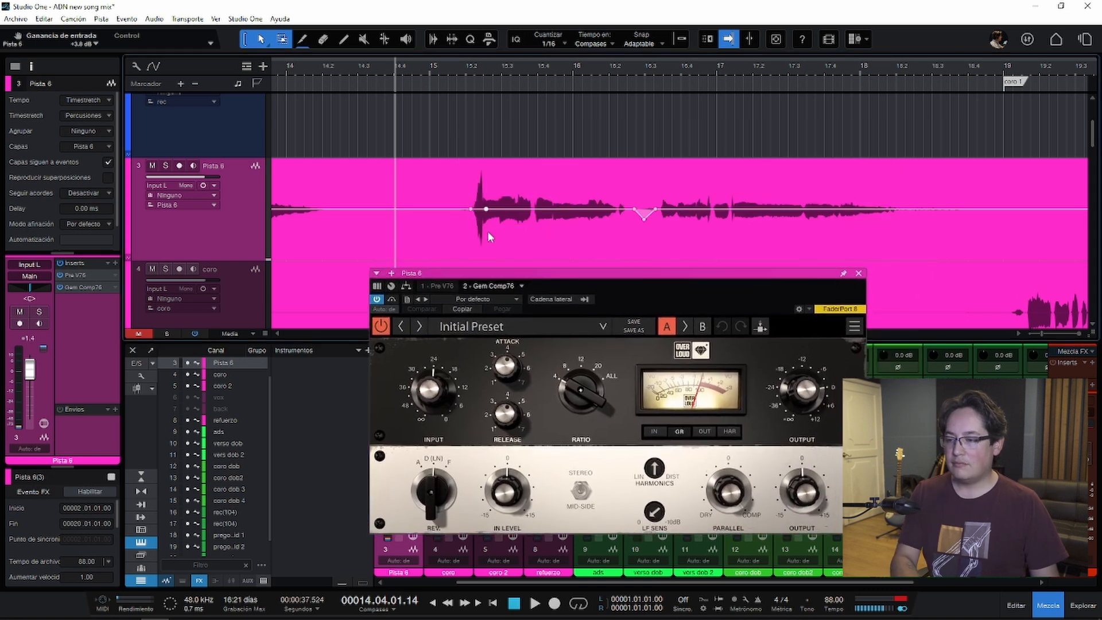
drag(446, 385, 441, 376)
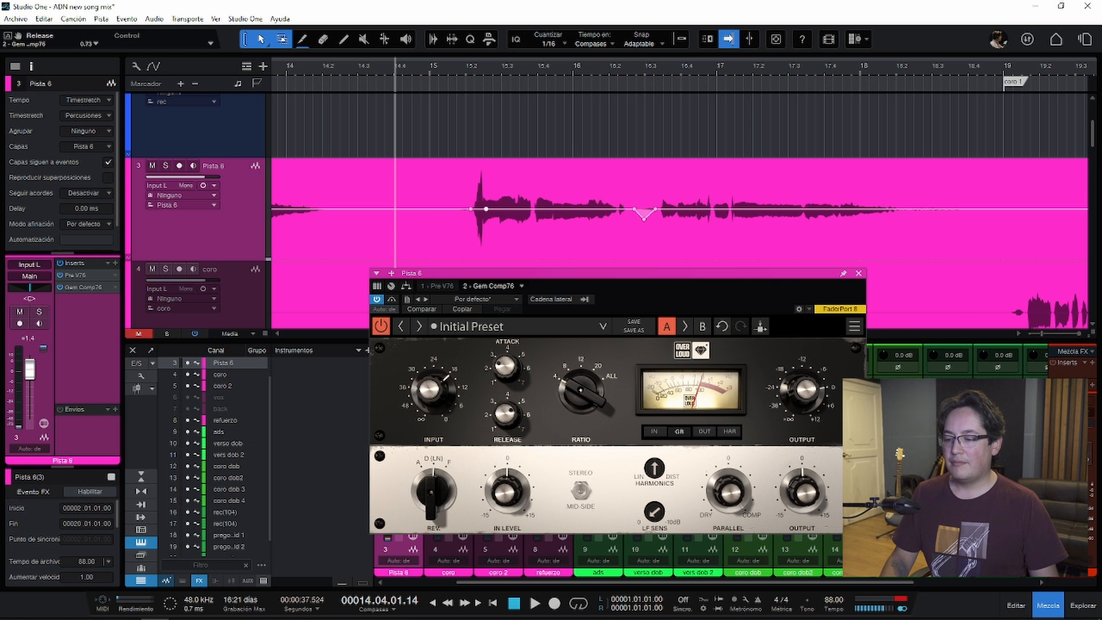
key(space)
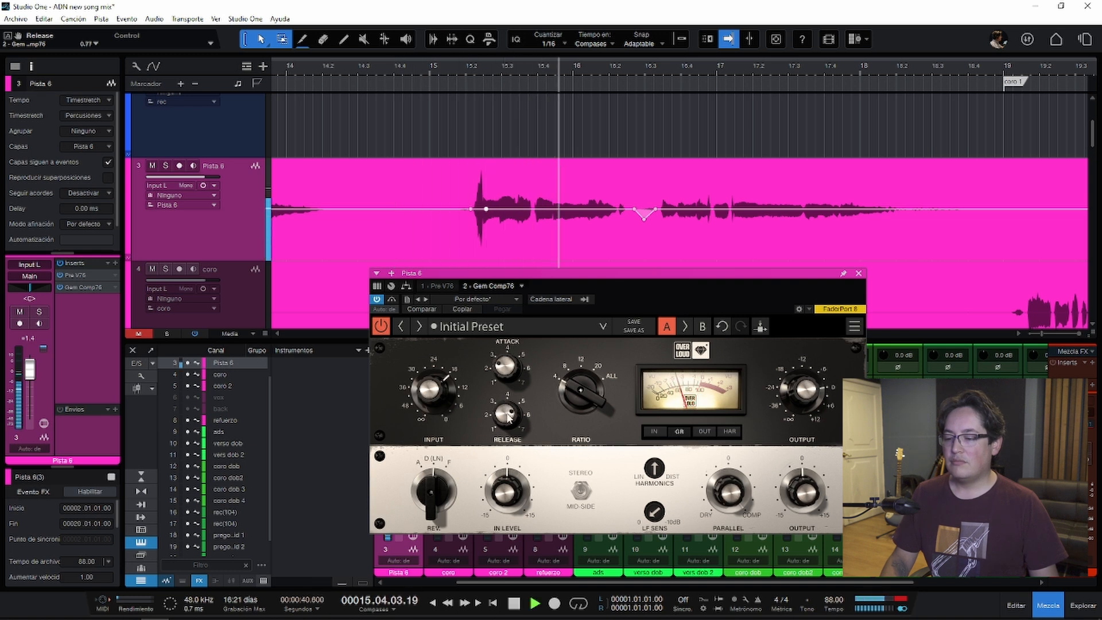
key(space)
click(463, 257)
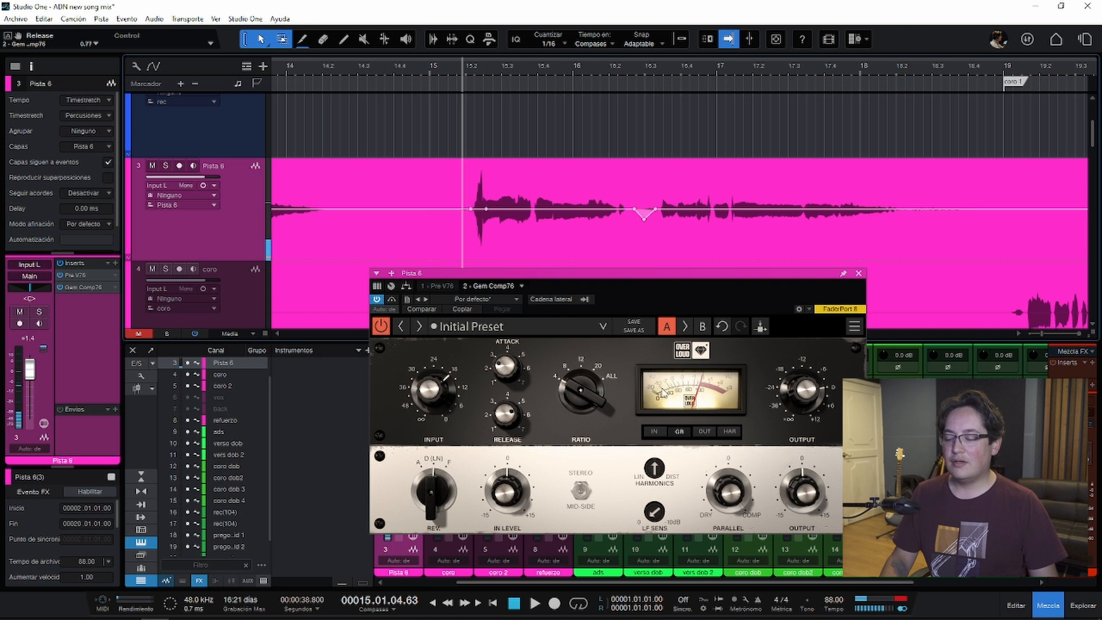
key(space)
key(space)
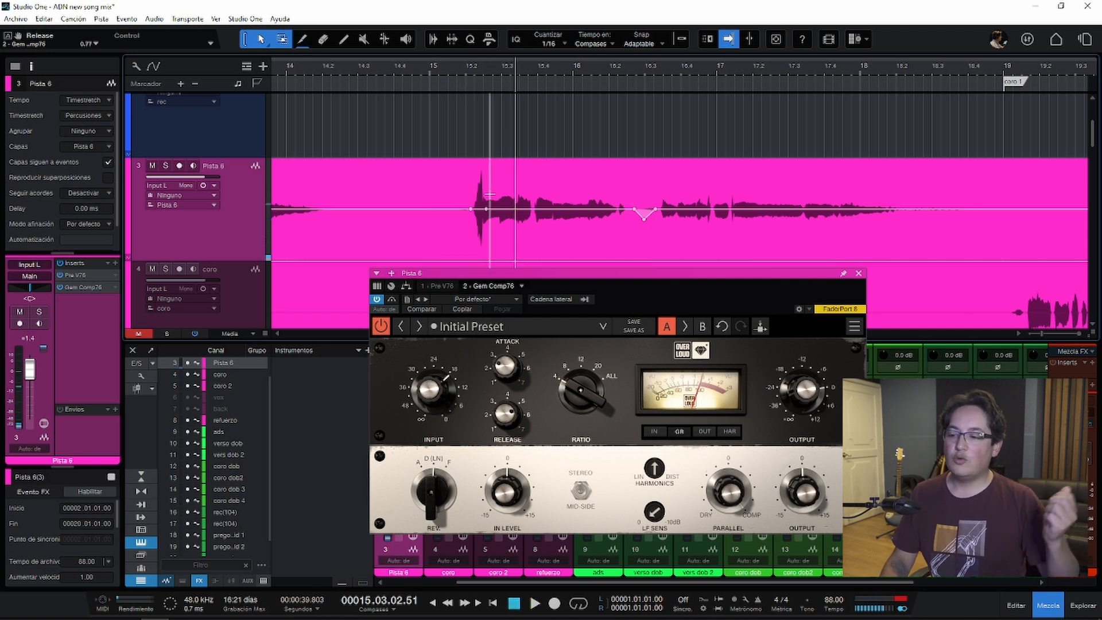
- Redraw the gain dip on the attack just after beat 15.2 and play it through the compressor
key(e)
drag(446, 209, 446, 231)
key(space)
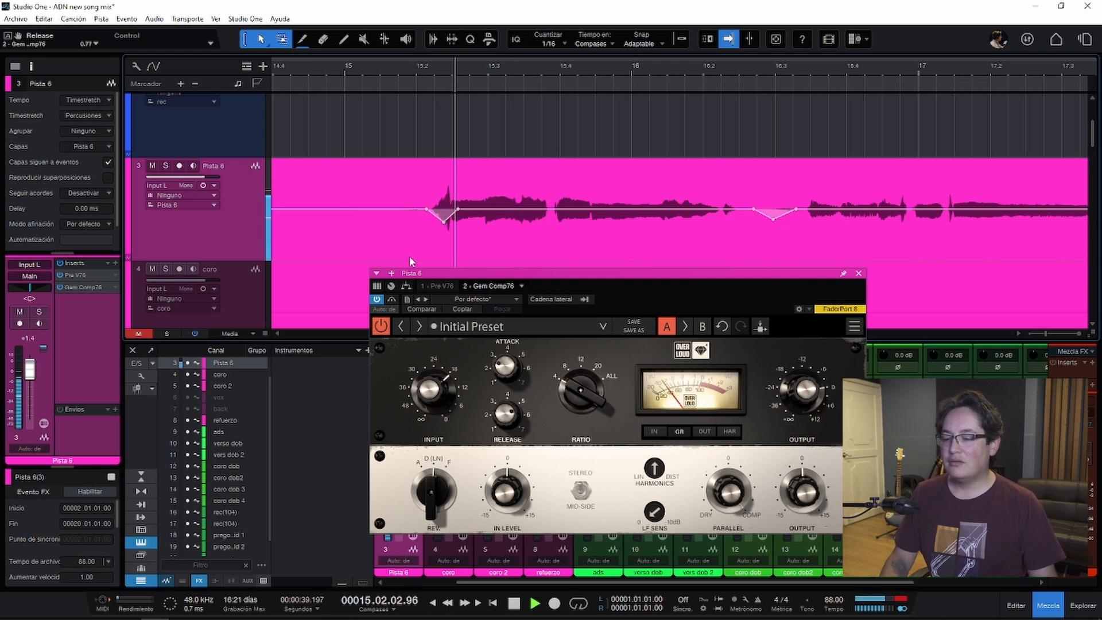
- Stop playback, close the Gem Comp76 window and hide the mix console to show the whole vocal arrangement
key(space)
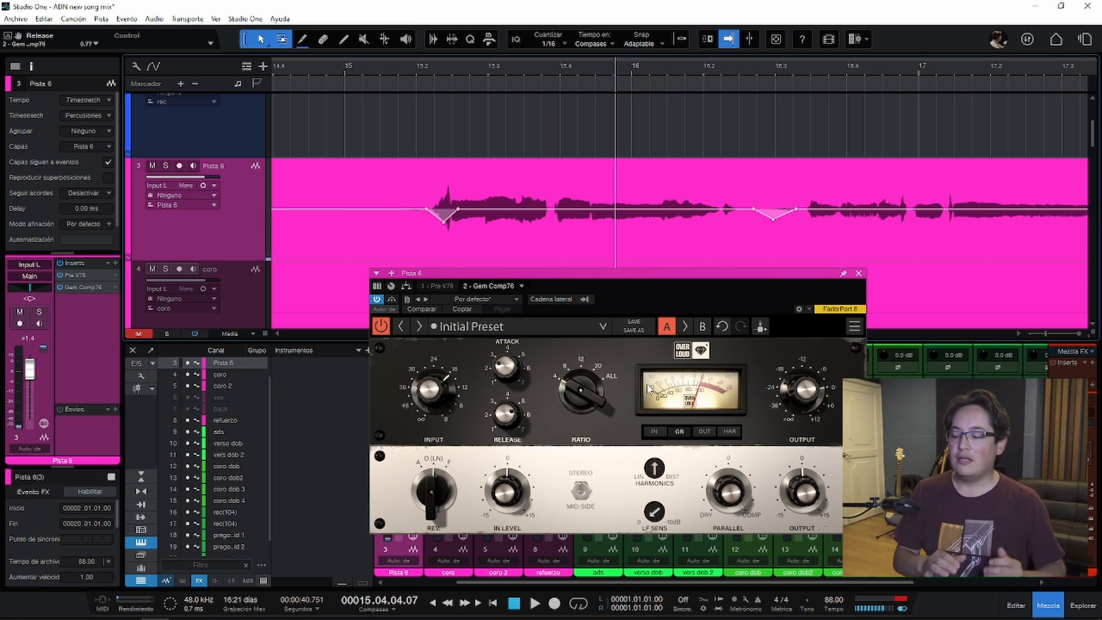
click(859, 274)
key(w)
key(w)
key(w)
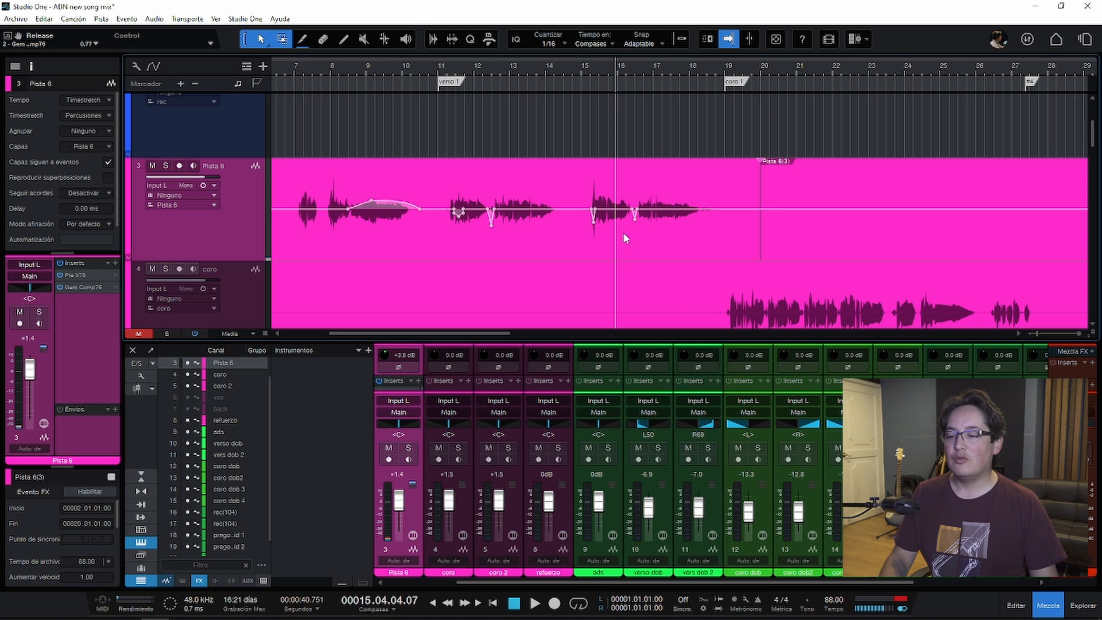
key(shift+w)
key(w)
key(w)
key(shift+w)
key(shift+w)
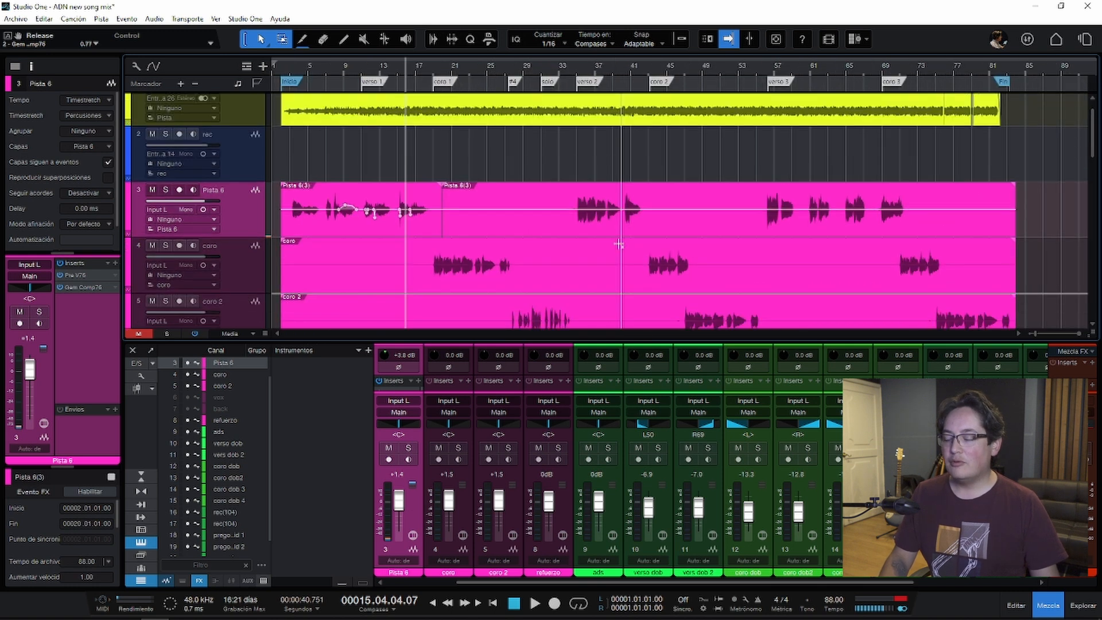
key(shift+w)
scroll(620, 241, down, 4)
scroll(609, 242, up, 3)
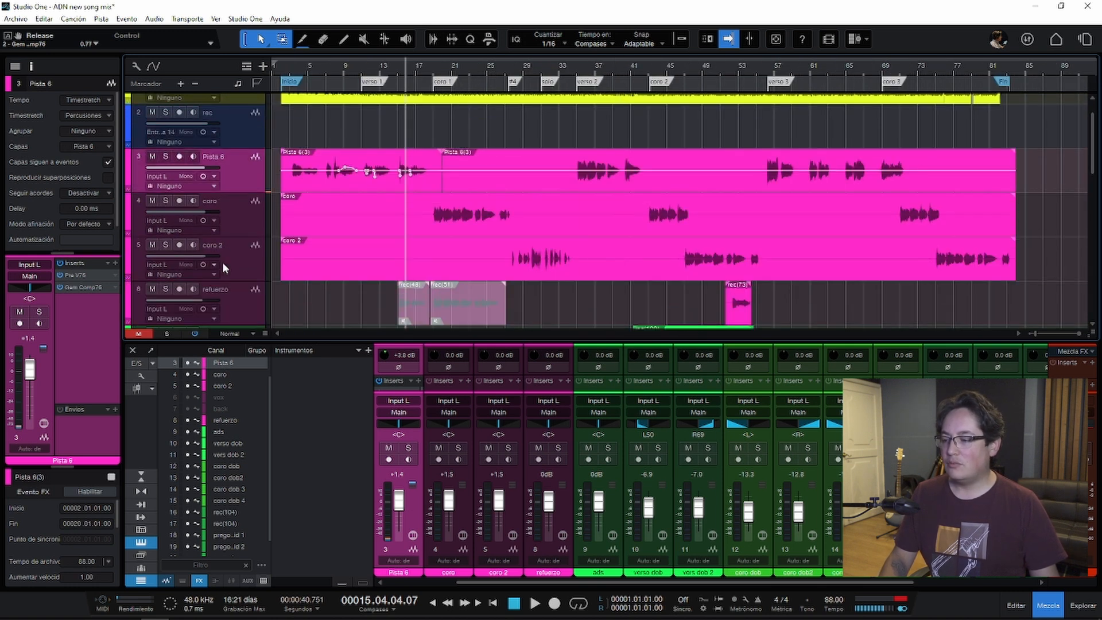
key(F3)
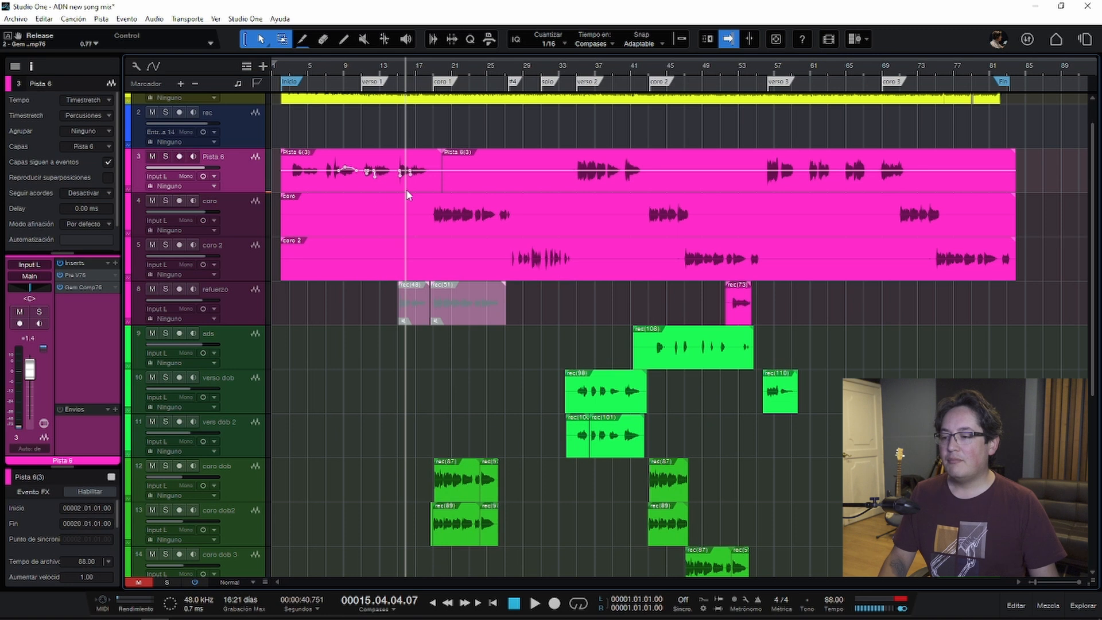
- Audition the start of the first chorus on the coro track and of the first passage on coro 2
click(236, 227)
click(244, 271)
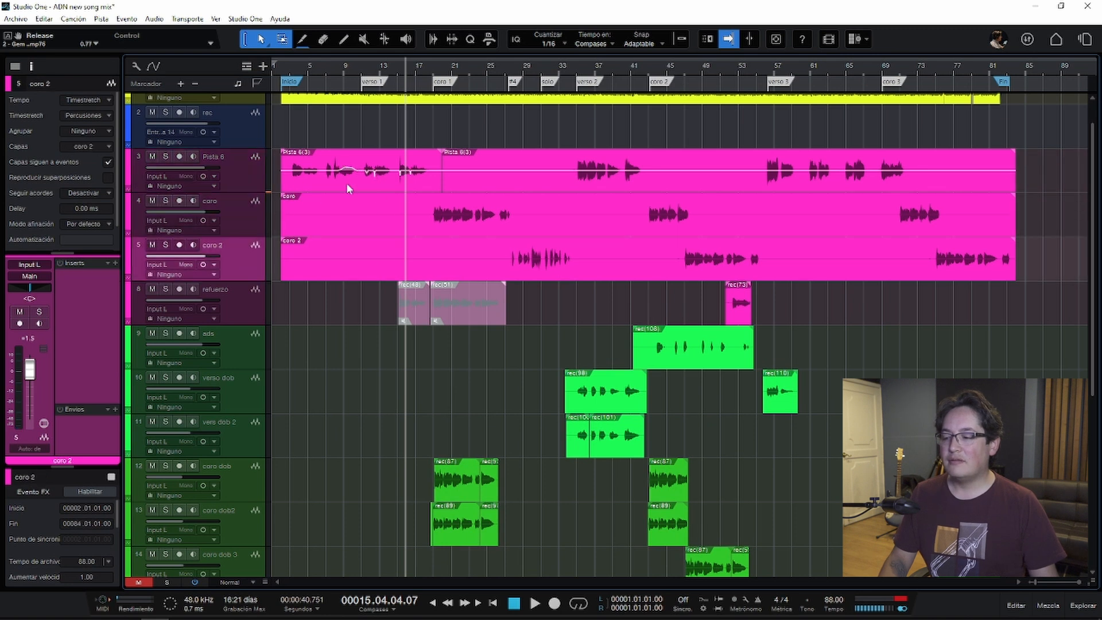
click(437, 218)
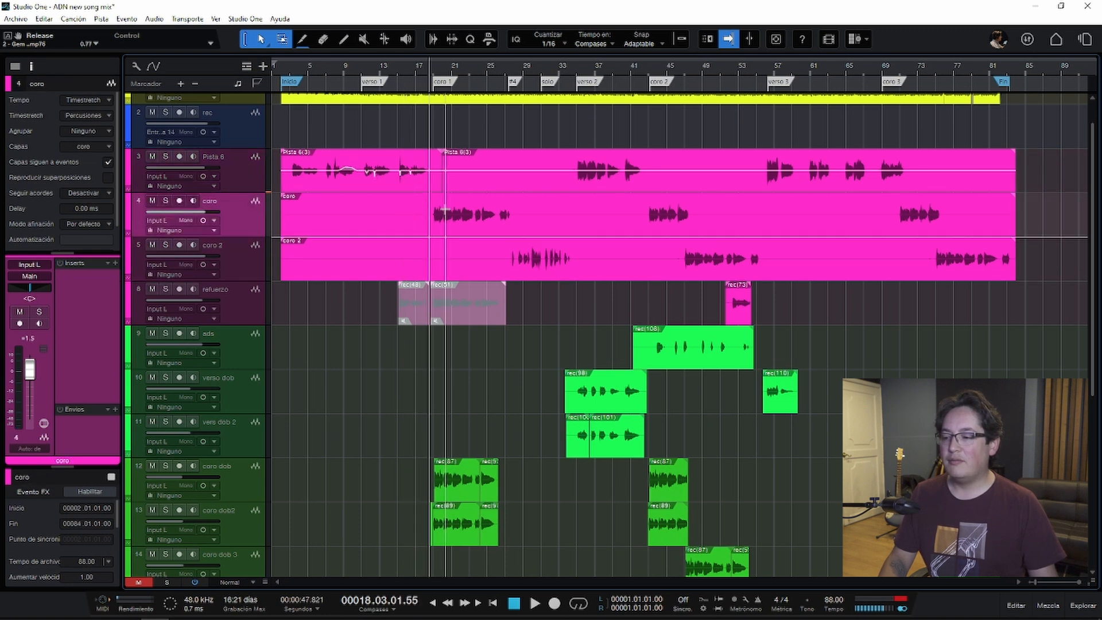
key(space)
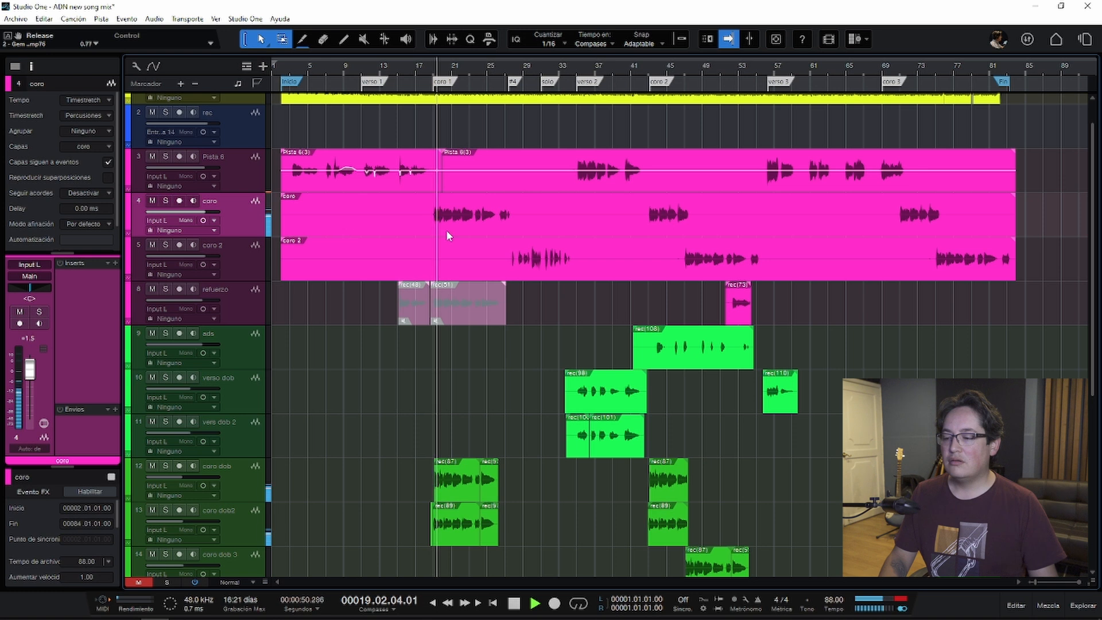
key(space)
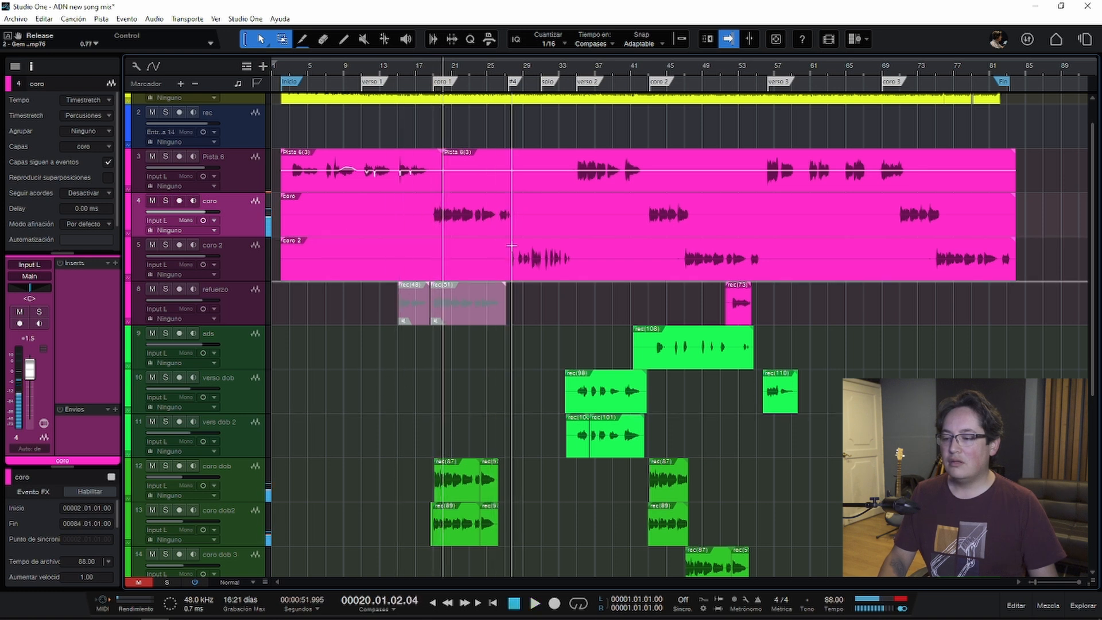
click(513, 259)
key(space)
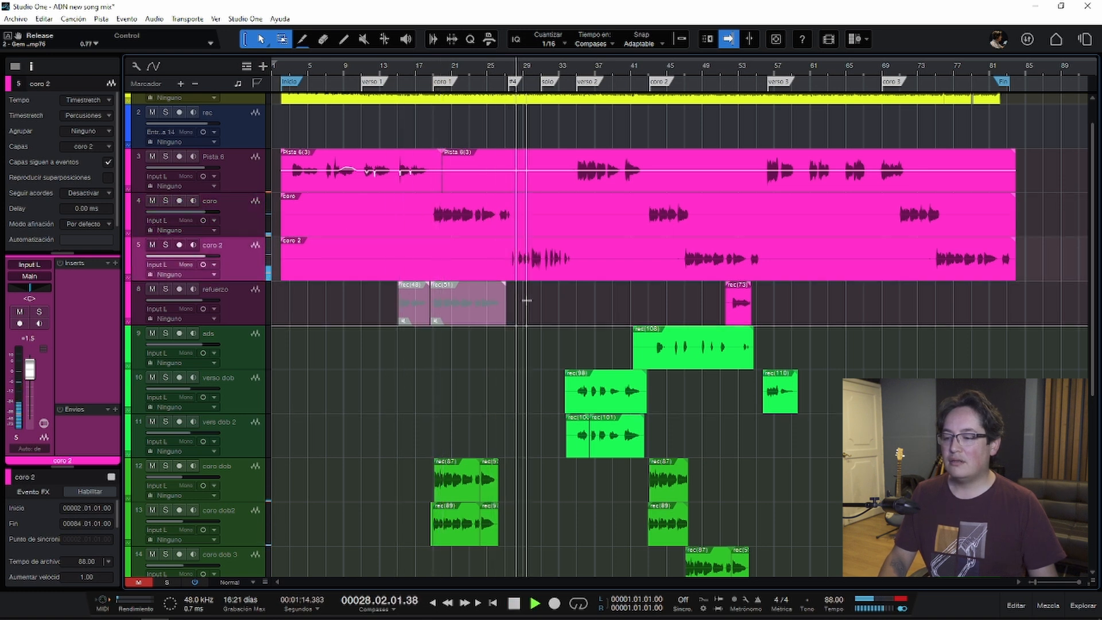
key(space)
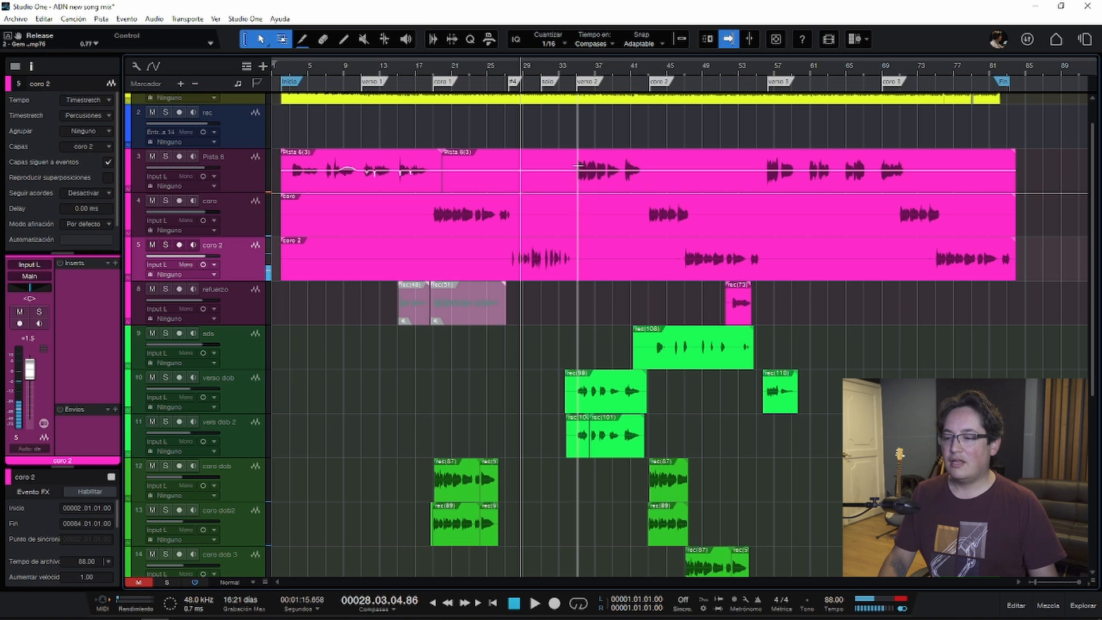
- Audition the second verse on Pista 6 and the second chorus passages on coro and coro 2
click(578, 165)
key(space)
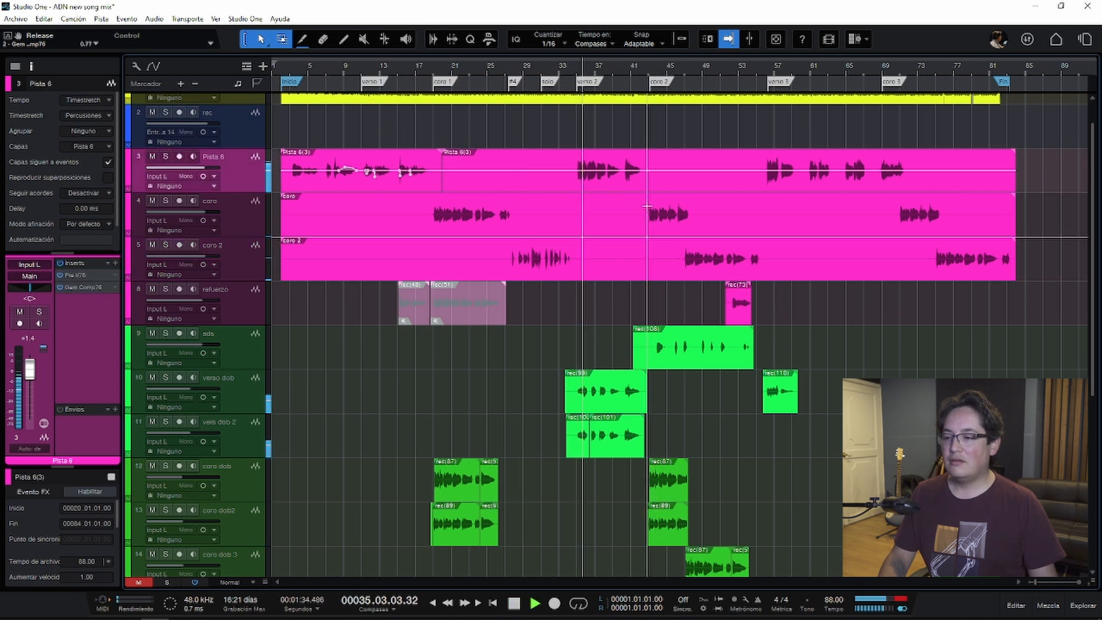
key(space)
click(650, 205)
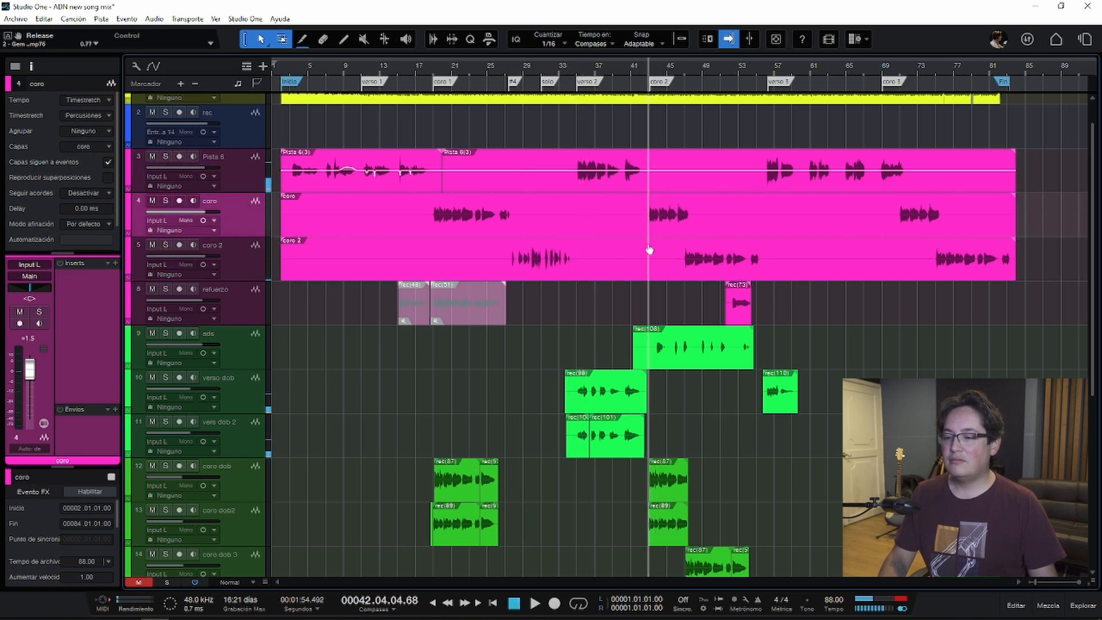
key(space)
key(e)
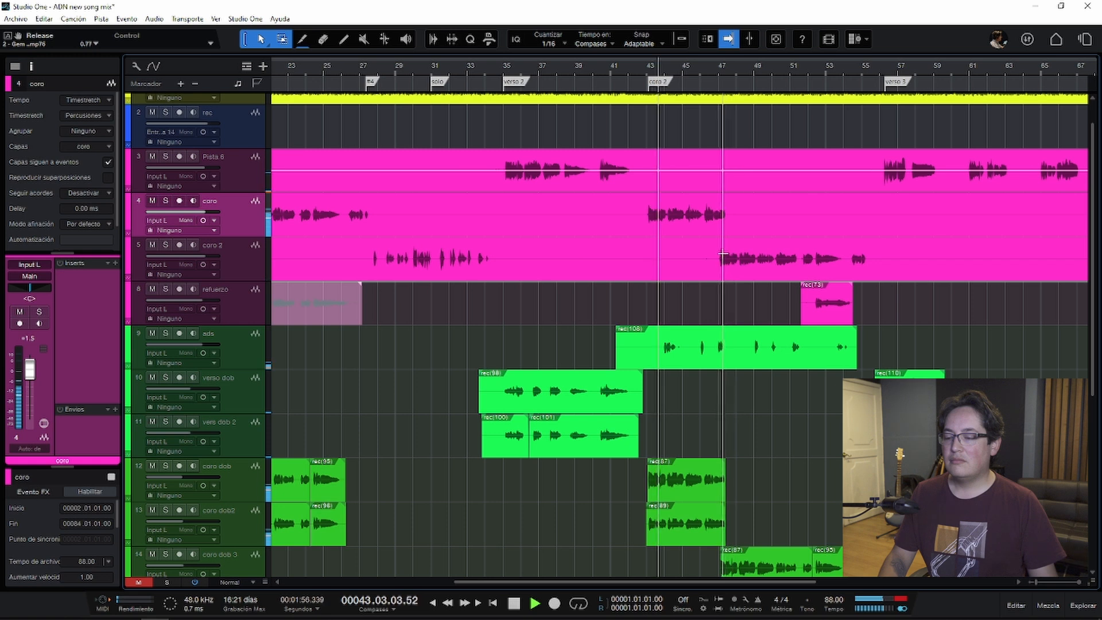
click(722, 258)
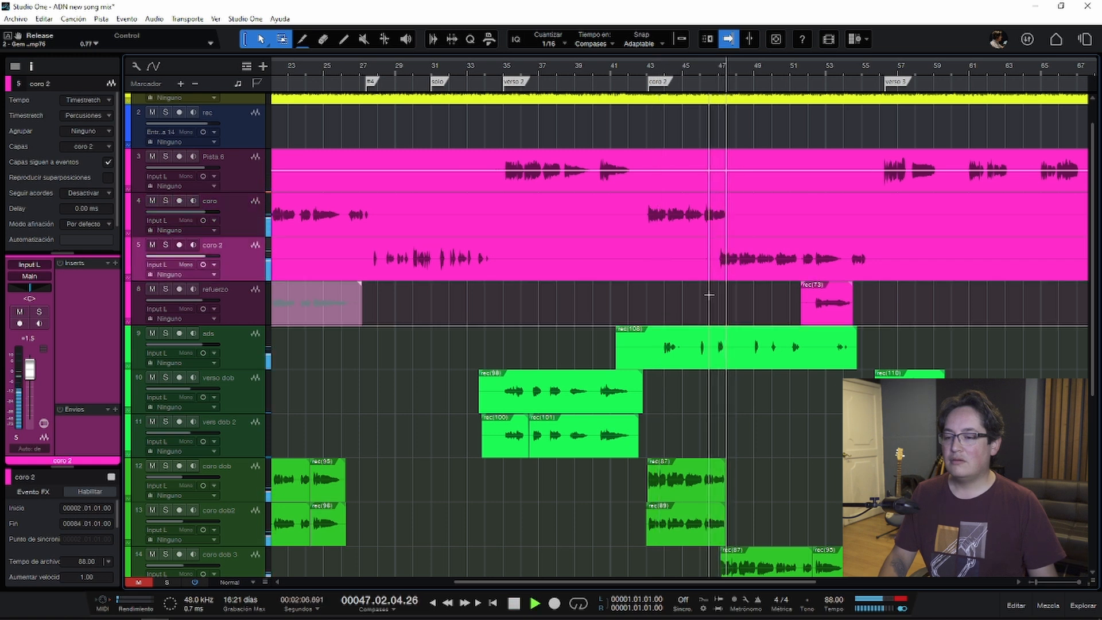
key(z)
key(e)
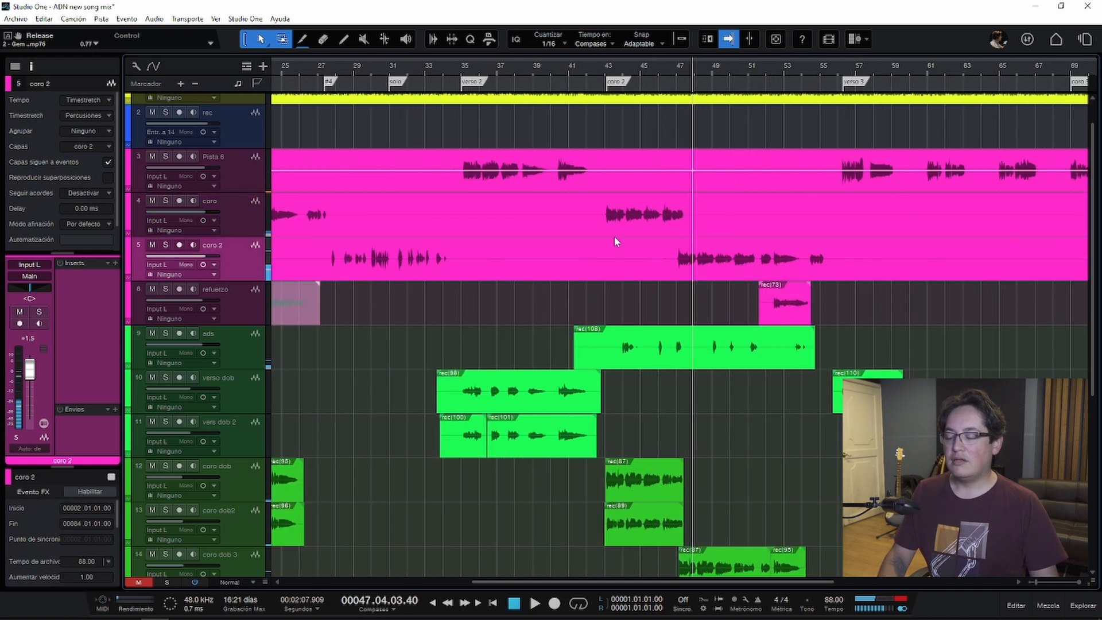
- Split out coro 2's first passage, from about bar 25 to bar 35, and move it onto a duplicate track below
key(w)
ctrl+click(583, 247)
ctrl+click(492, 254)
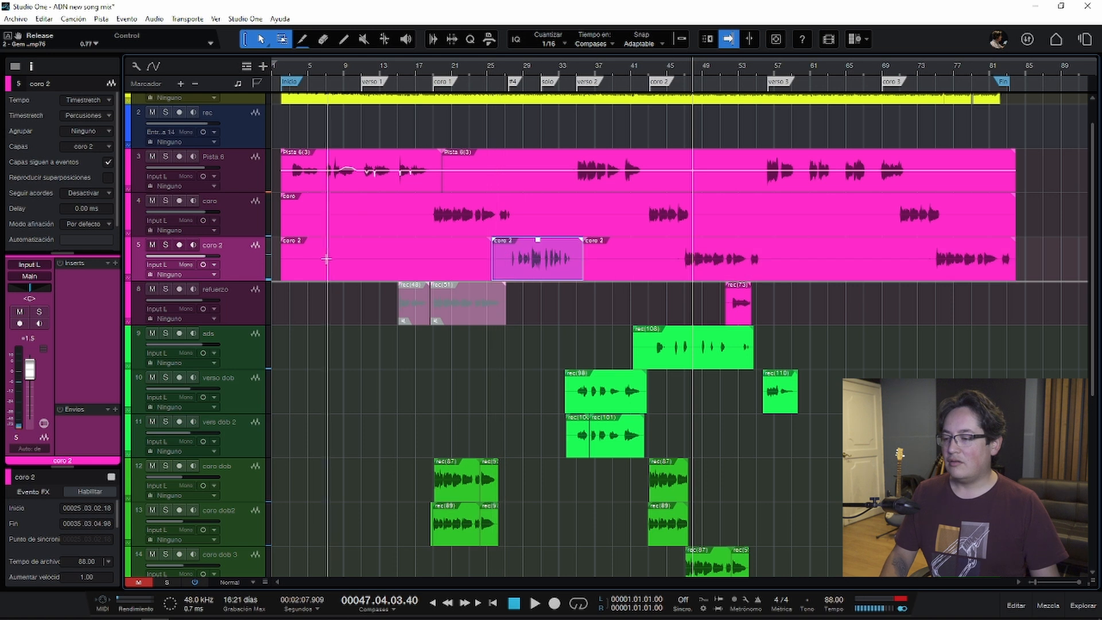
key(d)
drag(557, 270, 559, 310)
- Rename the duplicated track creditos and rename Pista 6 as verso
double_click(213, 289)
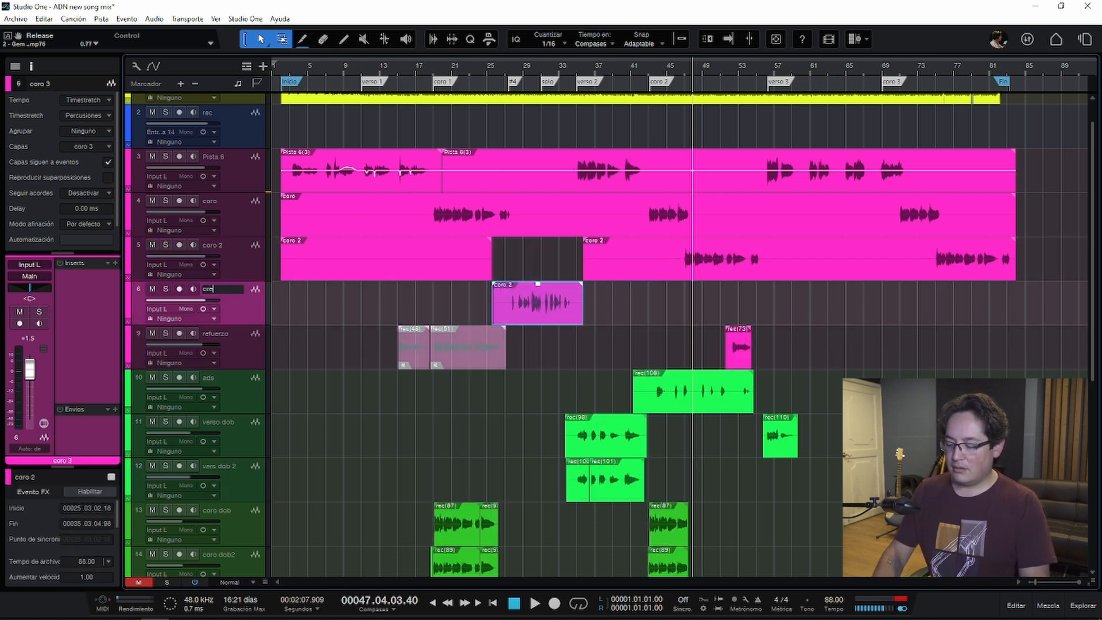
text(creditos)
key(Return)
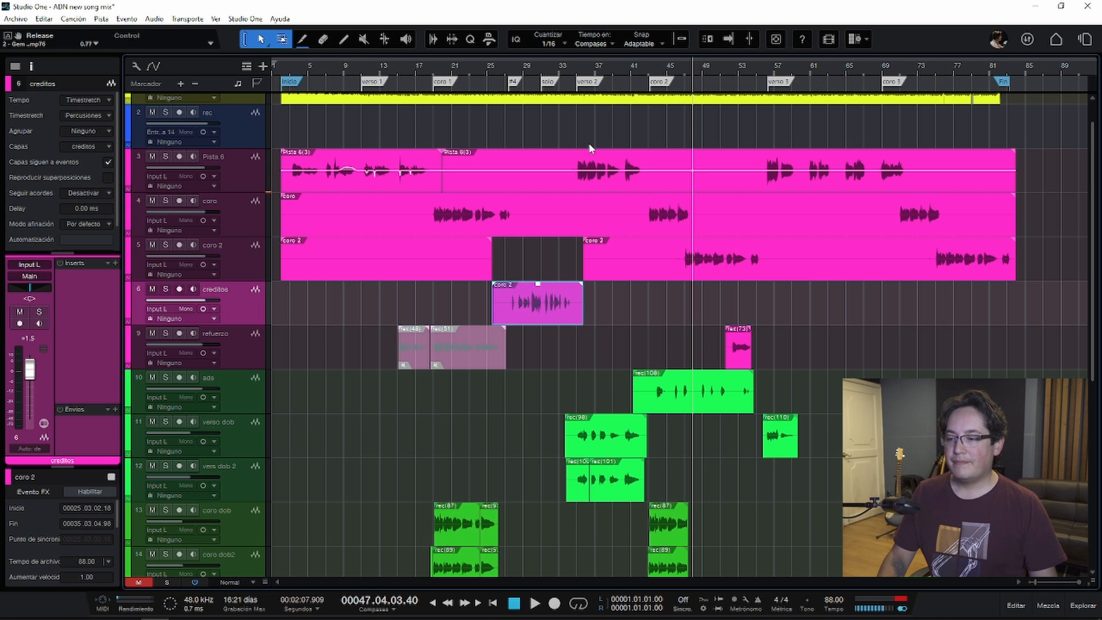
double_click(215, 160)
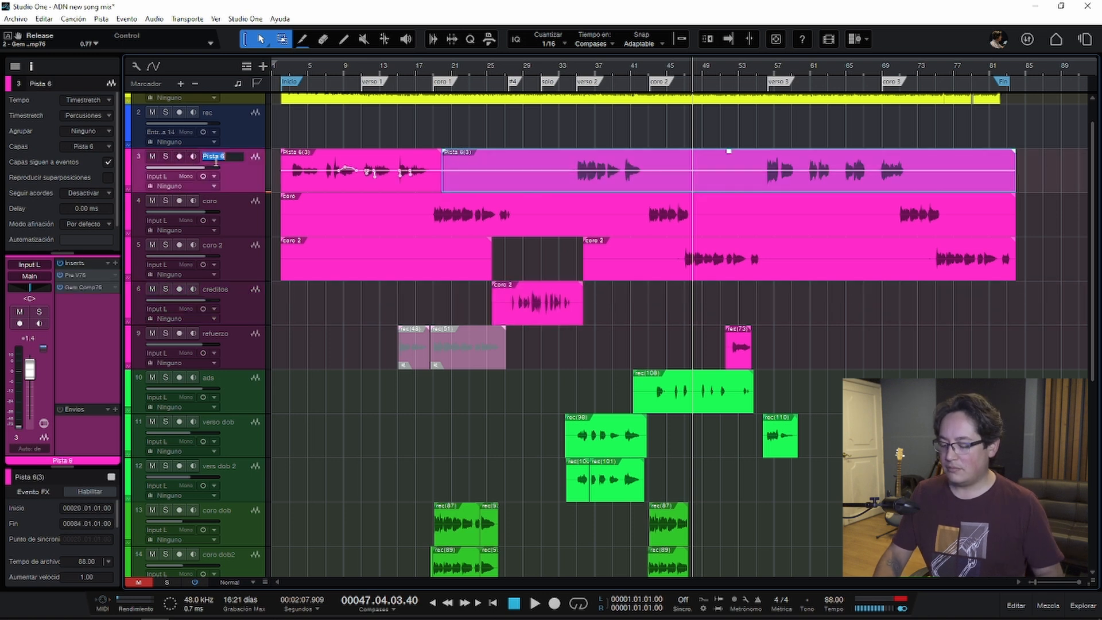
text(verso)
key(Return)
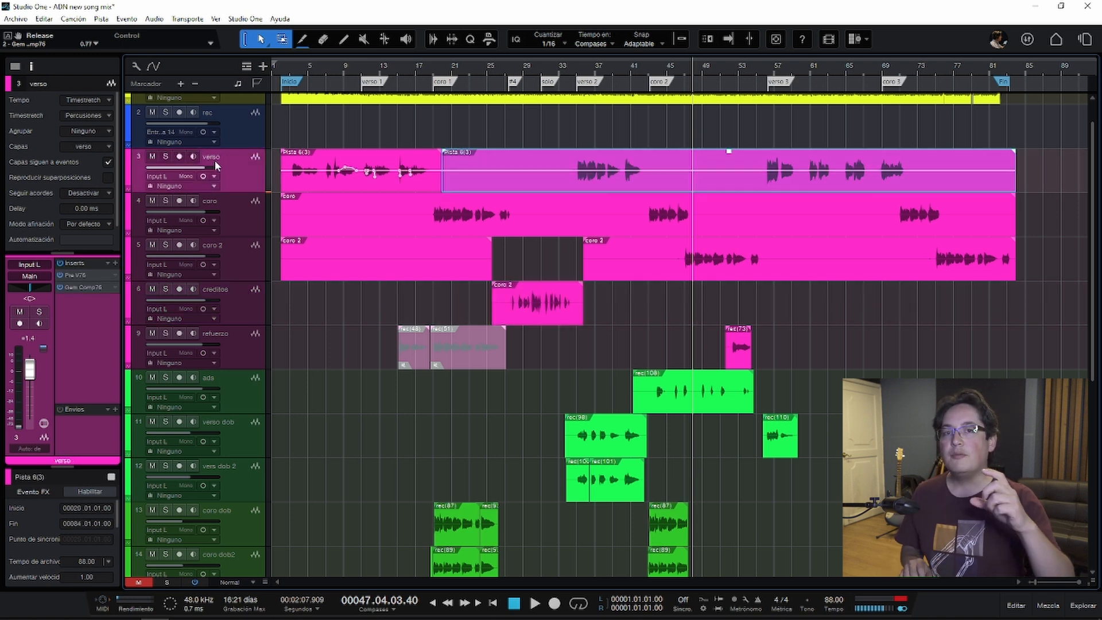
click(237, 230)
click(240, 245)
click(242, 185)
click(238, 229)
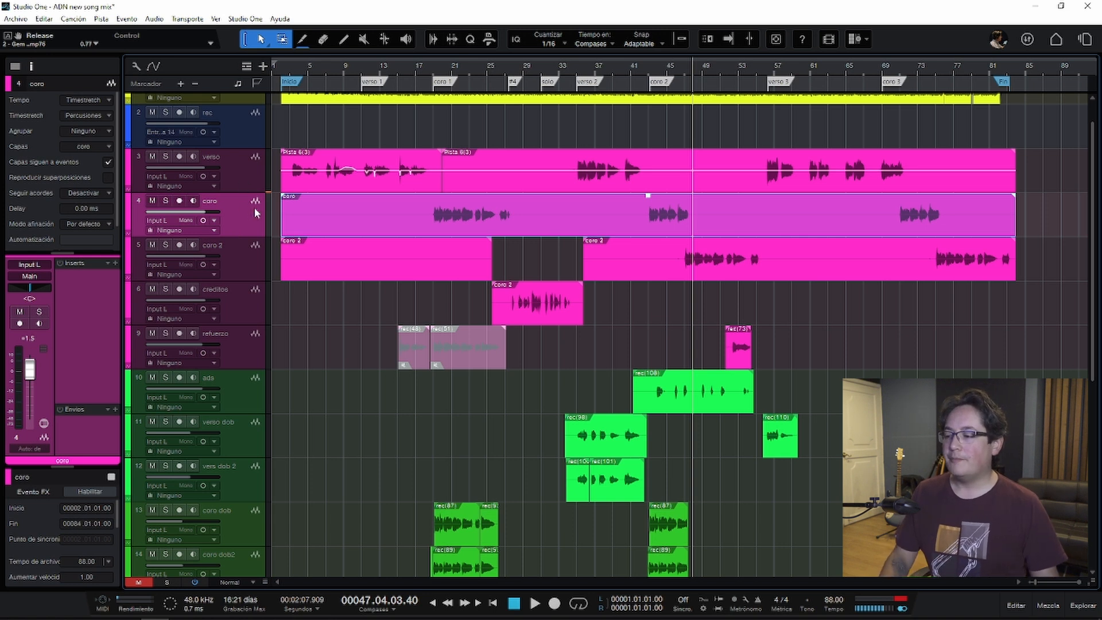
- Pack the five lead vocal tracks from verso to refuerzo into a folder
click(241, 181)
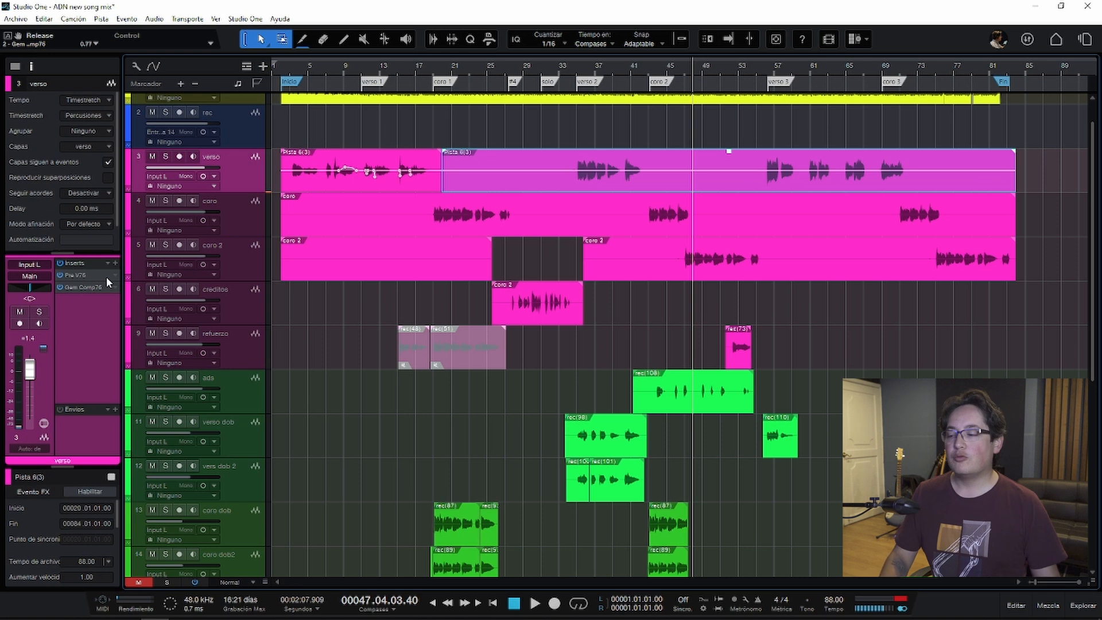
click(239, 358)
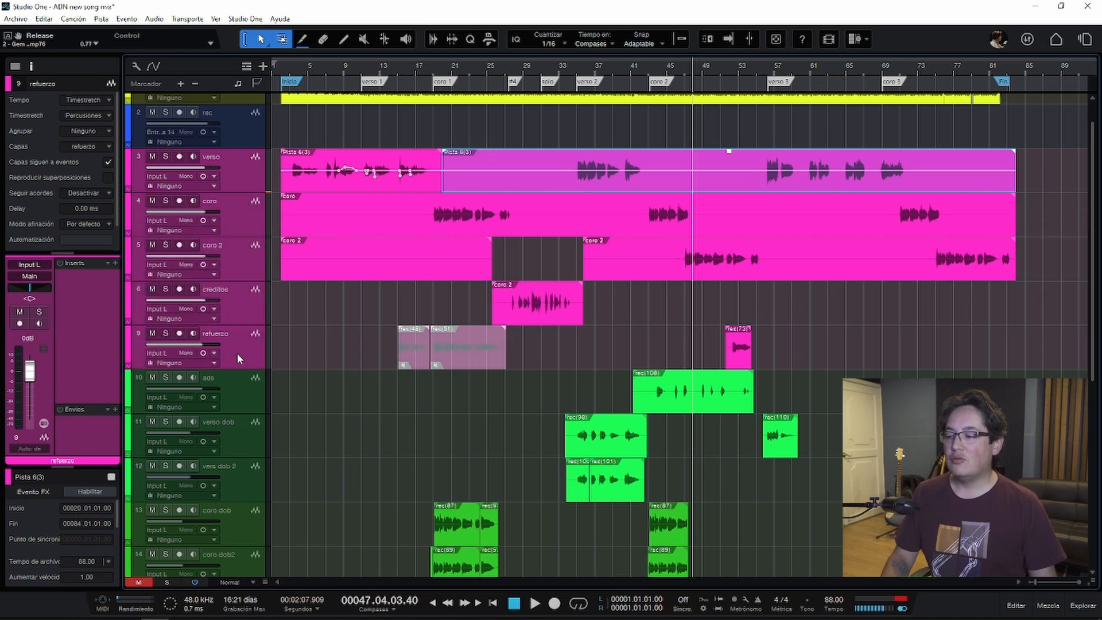
right_click(231, 262)
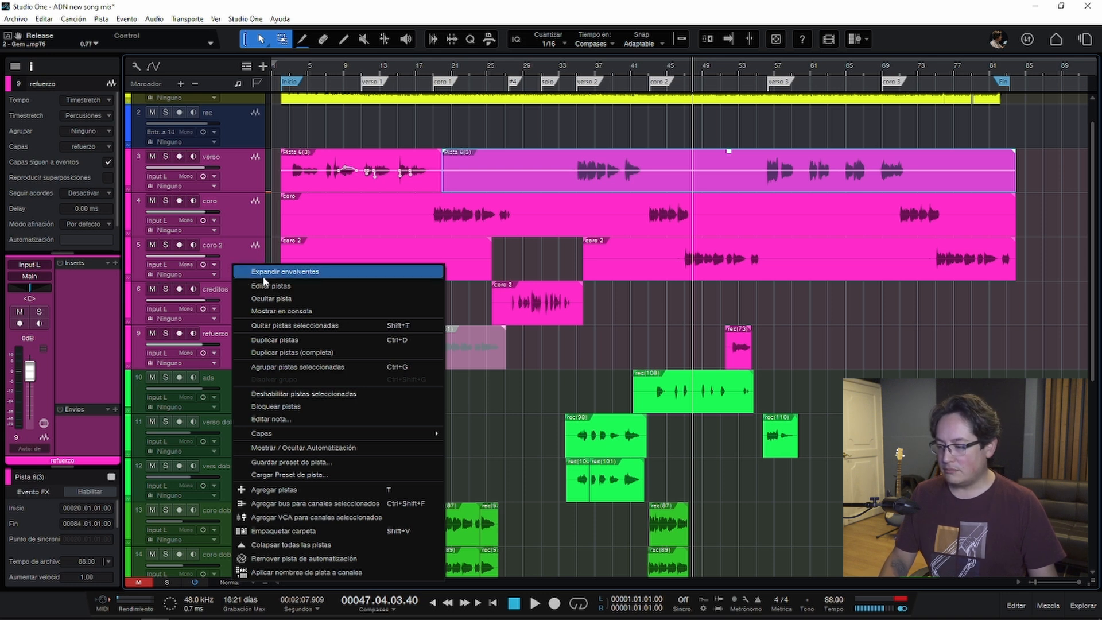
click(340, 531)
- Rename the new folder track vox lead and add a bus channel for it
double_click(217, 159)
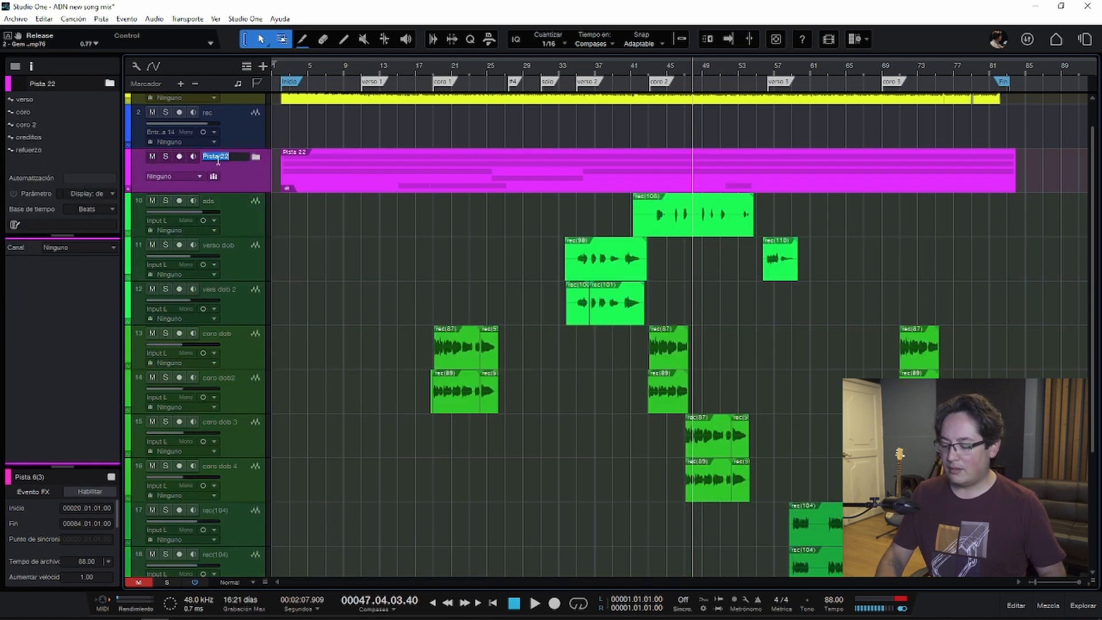
text(vox lea)
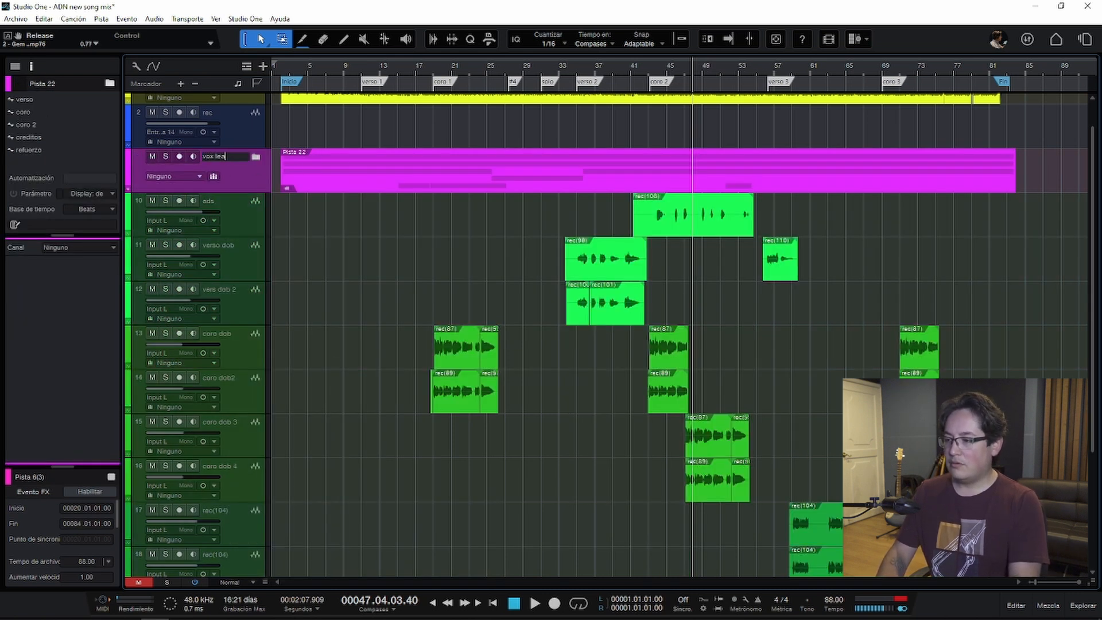
text(d)
key(Return)
click(178, 176)
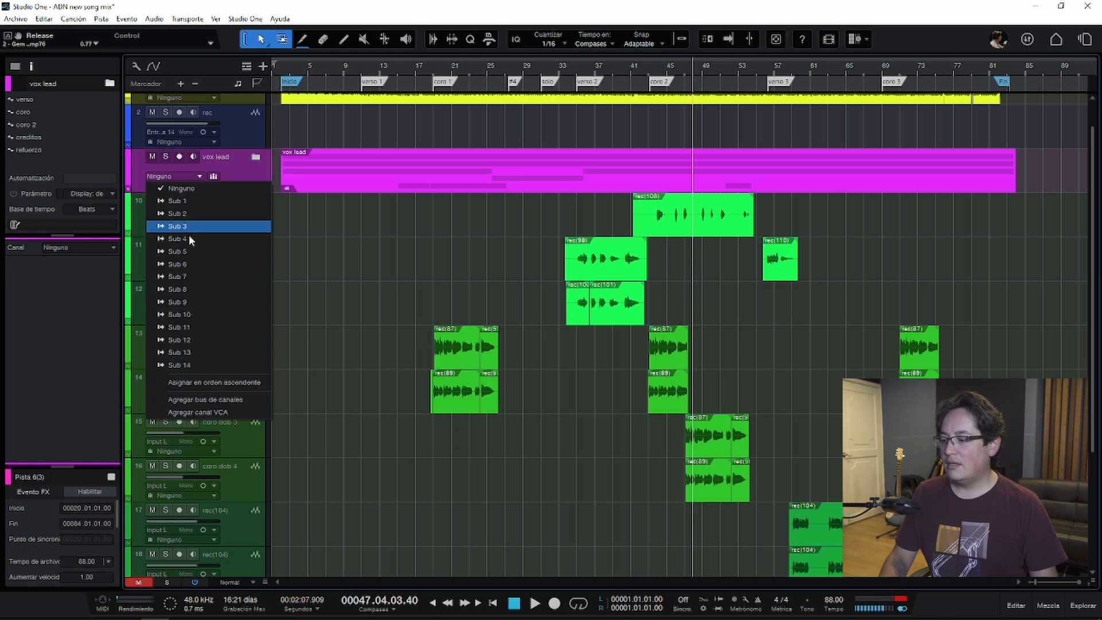
click(202, 401)
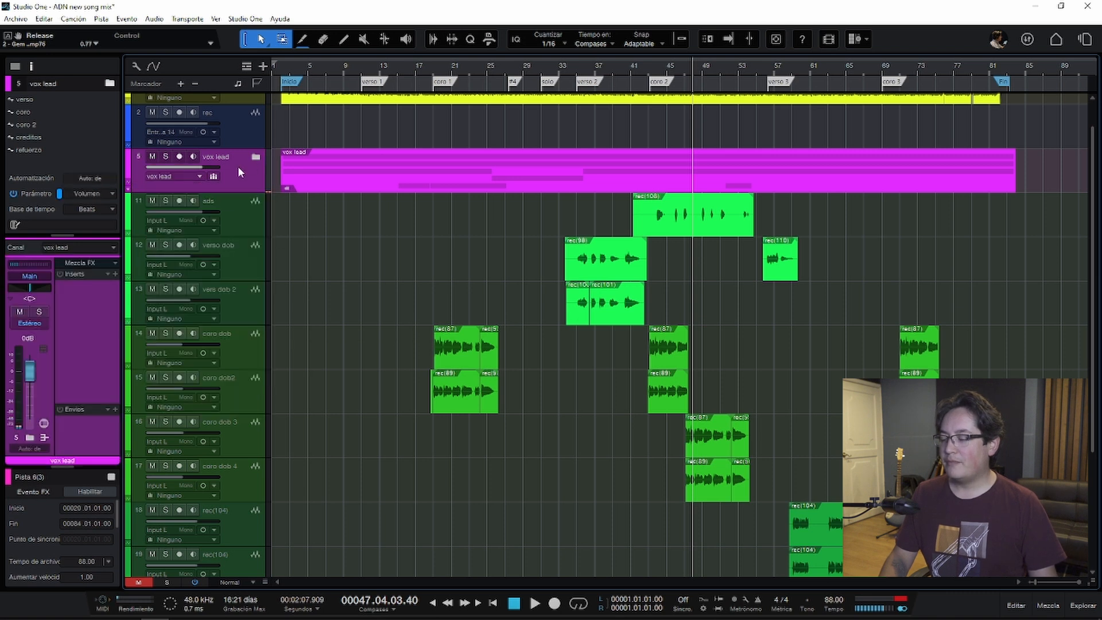
- Search the effects for "2a", insert UADx LA-2A Tube Compressor on the vox lead bus and reposition its window
click(115, 274)
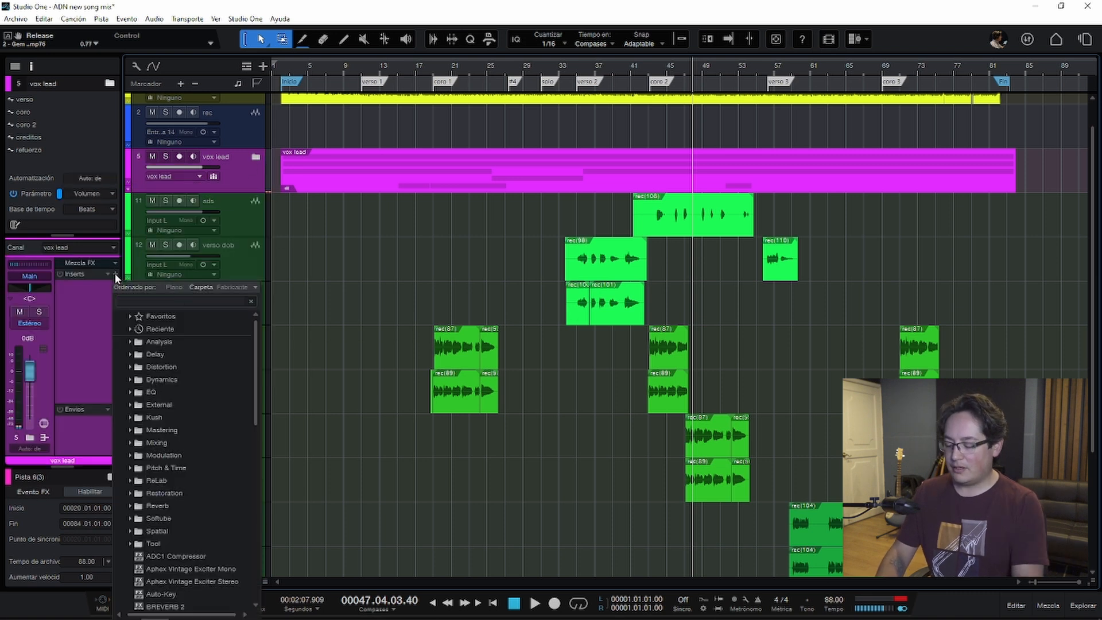
text(la)
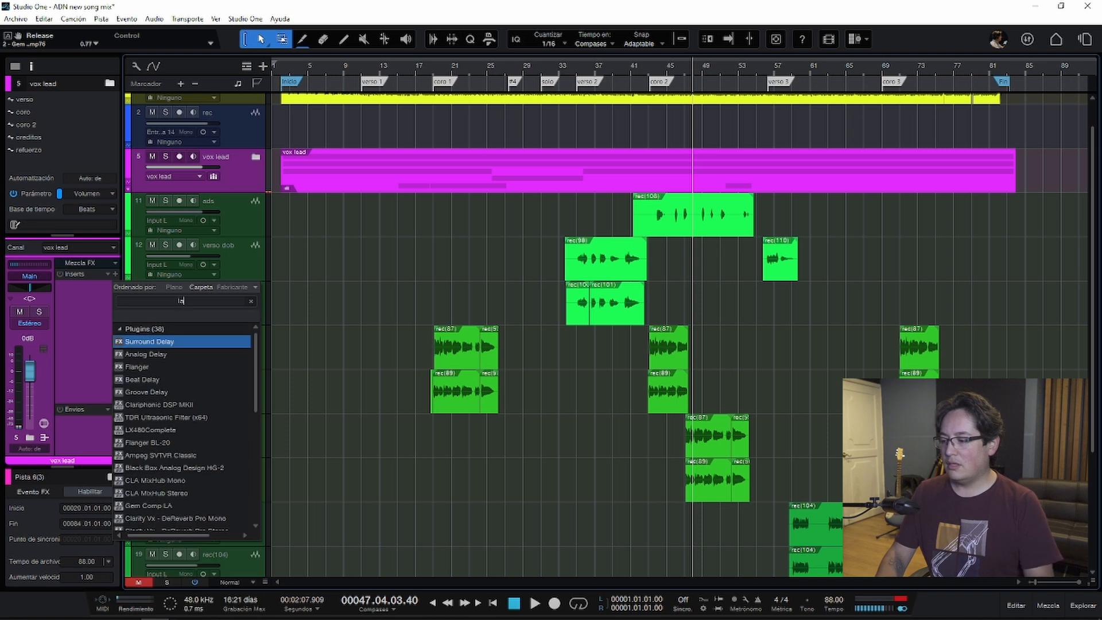
text( 2)
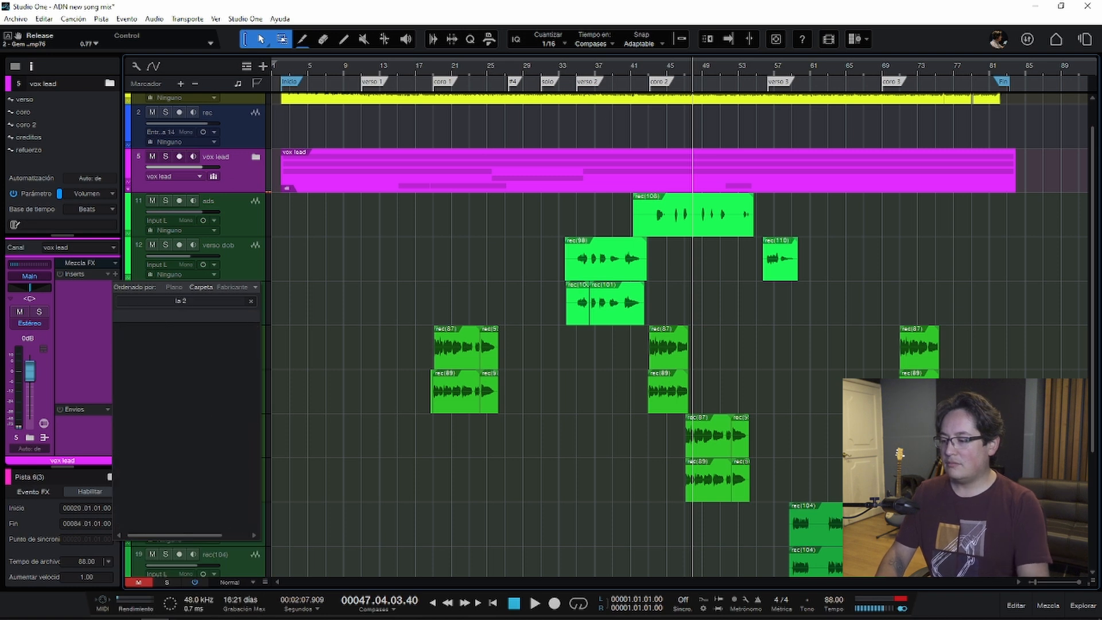
key(BackSpace)
key(BackSpace)
key(BackSpace)
key(BackSpace)
text(2a)
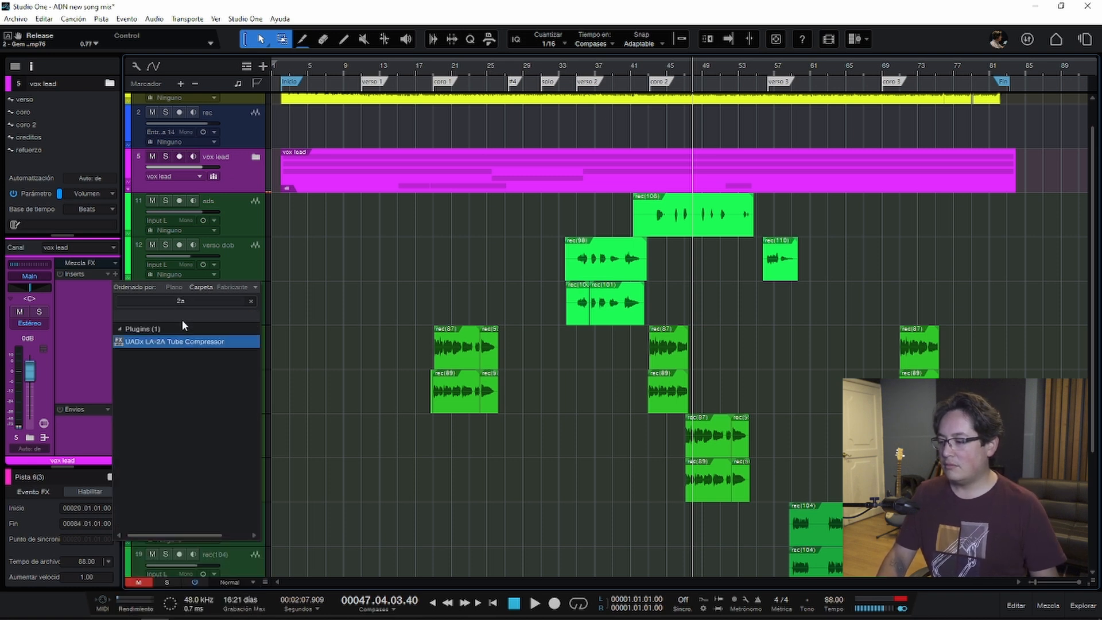
double_click(193, 340)
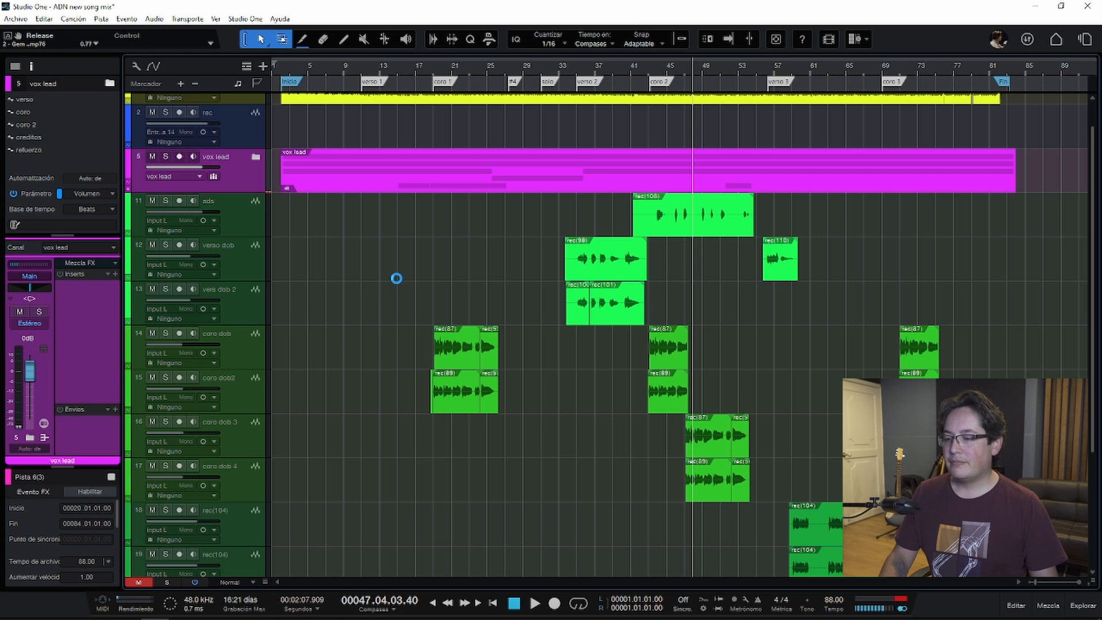
drag(543, 275, 535, 271)
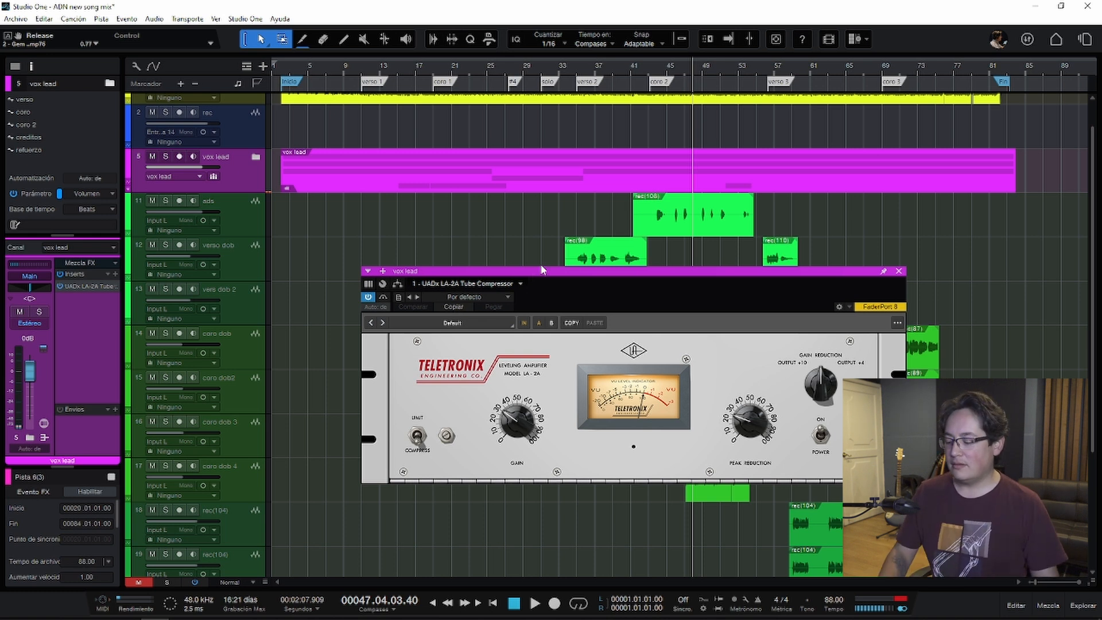
- Close the compressor window, add a new bus channel in the mixer and name it master
click(899, 271)
key(F3)
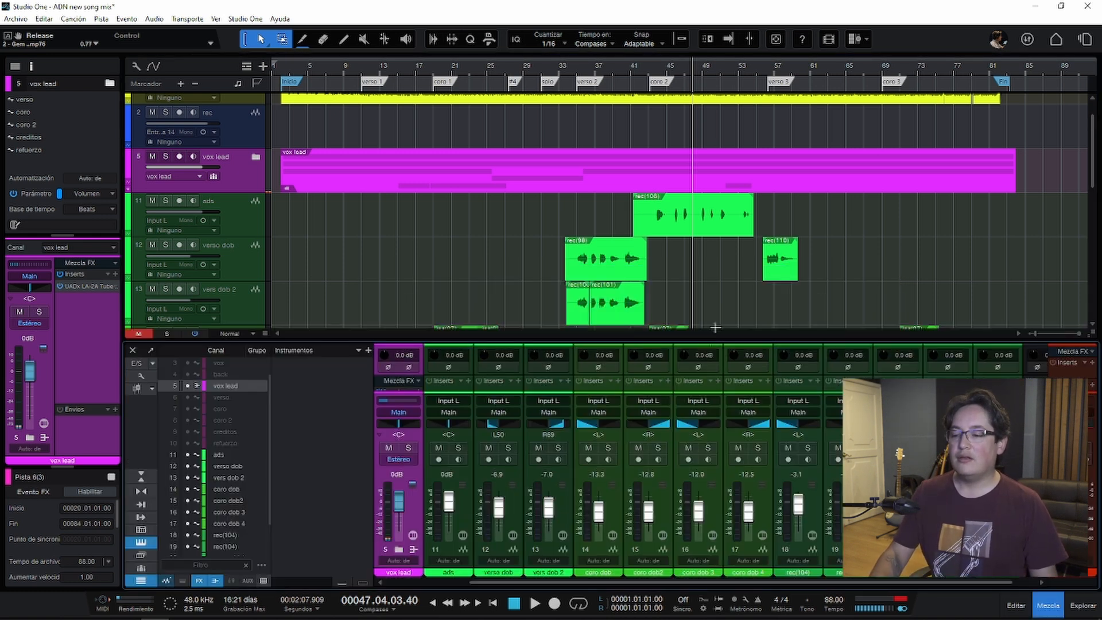
drag(754, 582, 774, 582)
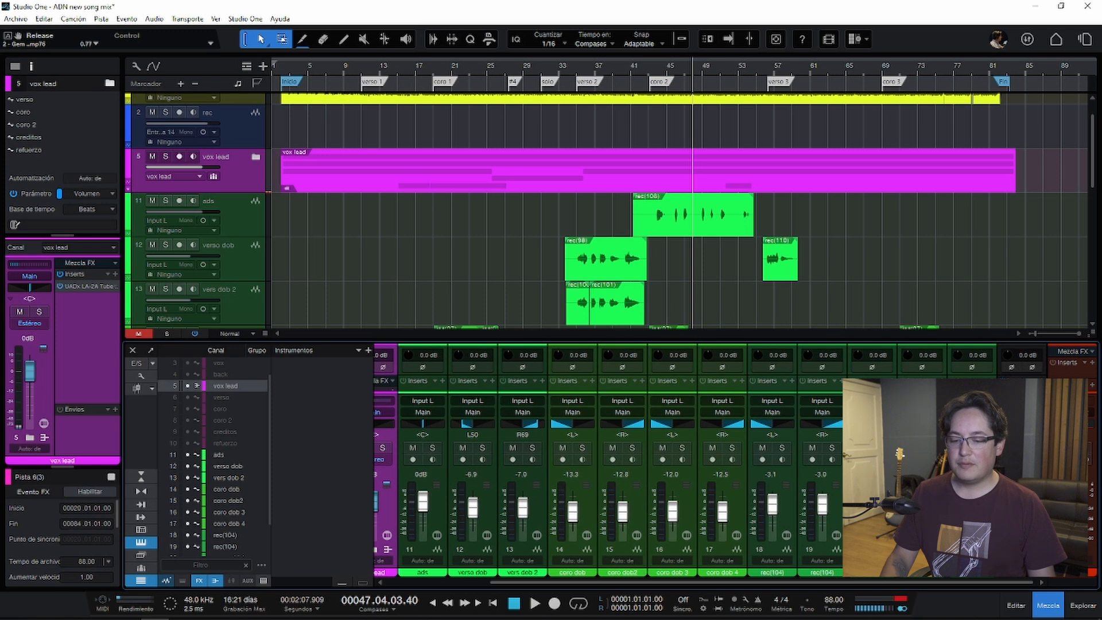
right_click(1040, 517)
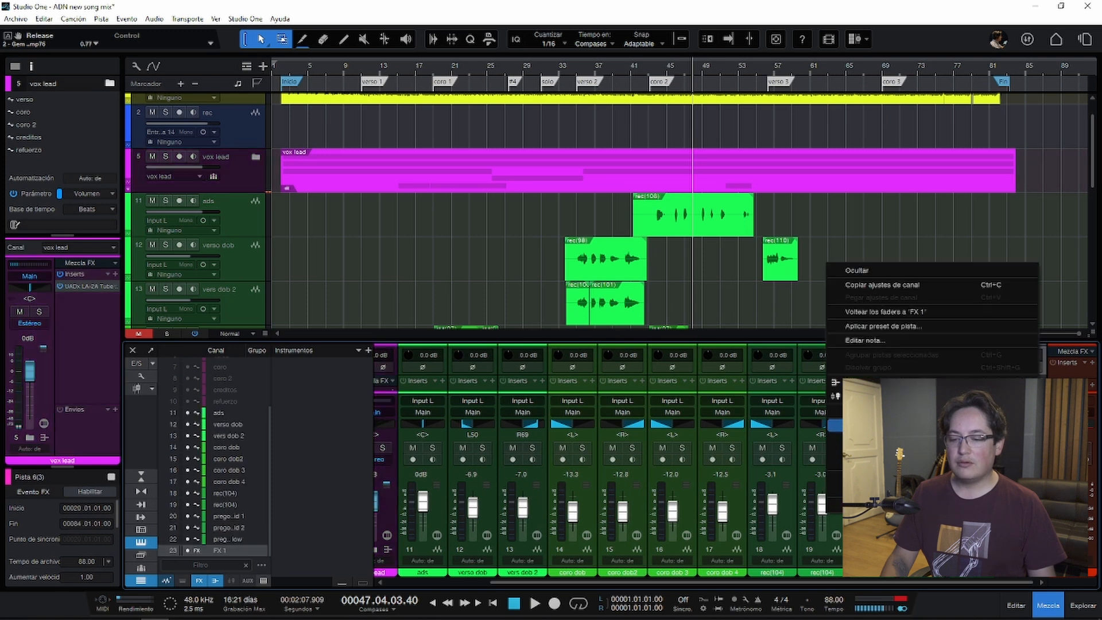
click(1016, 425)
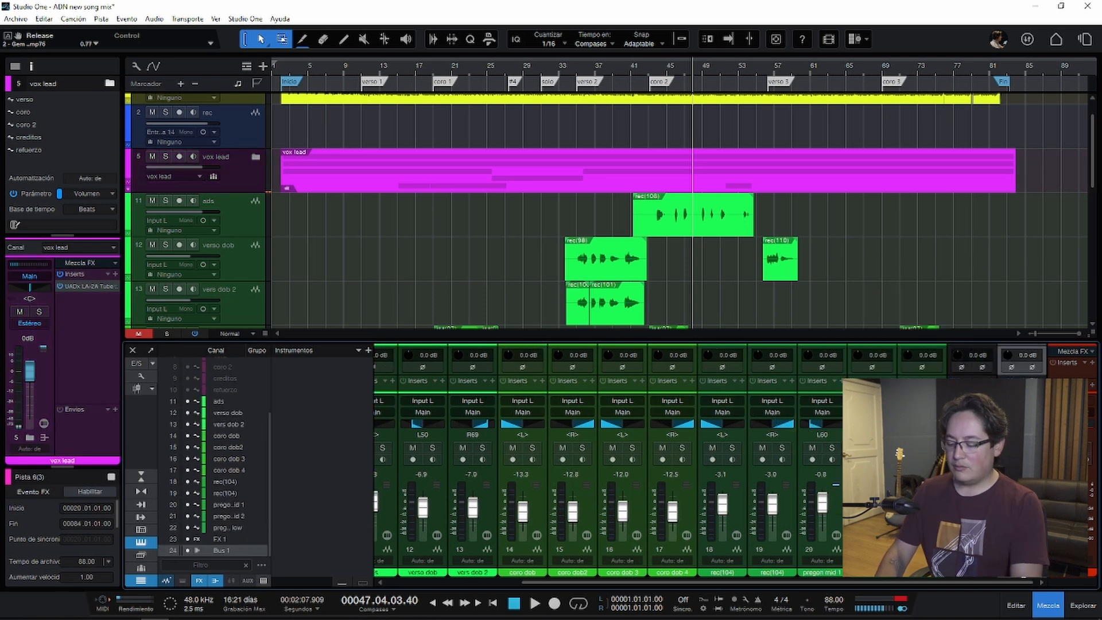
text(master)
key(Return)
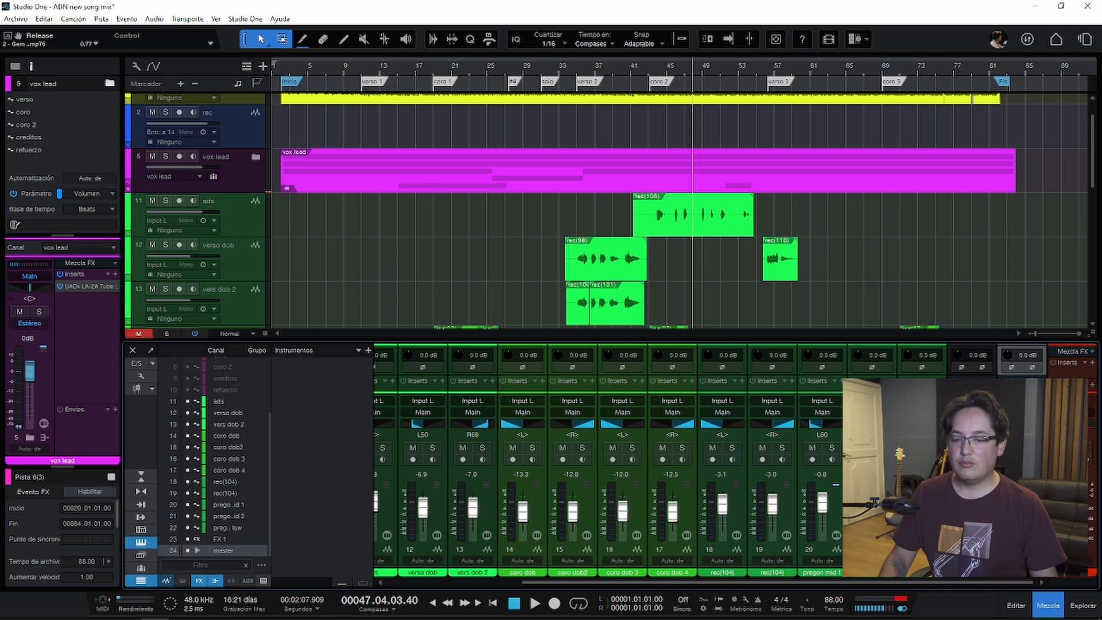
- Enlarge the mixer and search the master bus's insert effects for "gcom" and "ssl"
drag(990, 327, 987, 264)
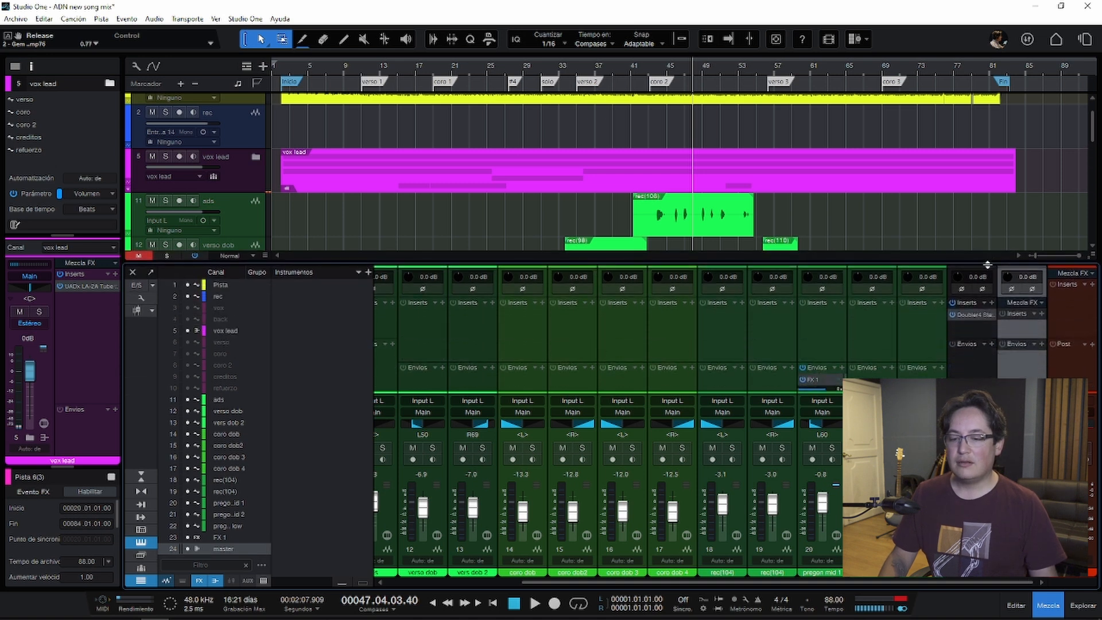
click(1041, 314)
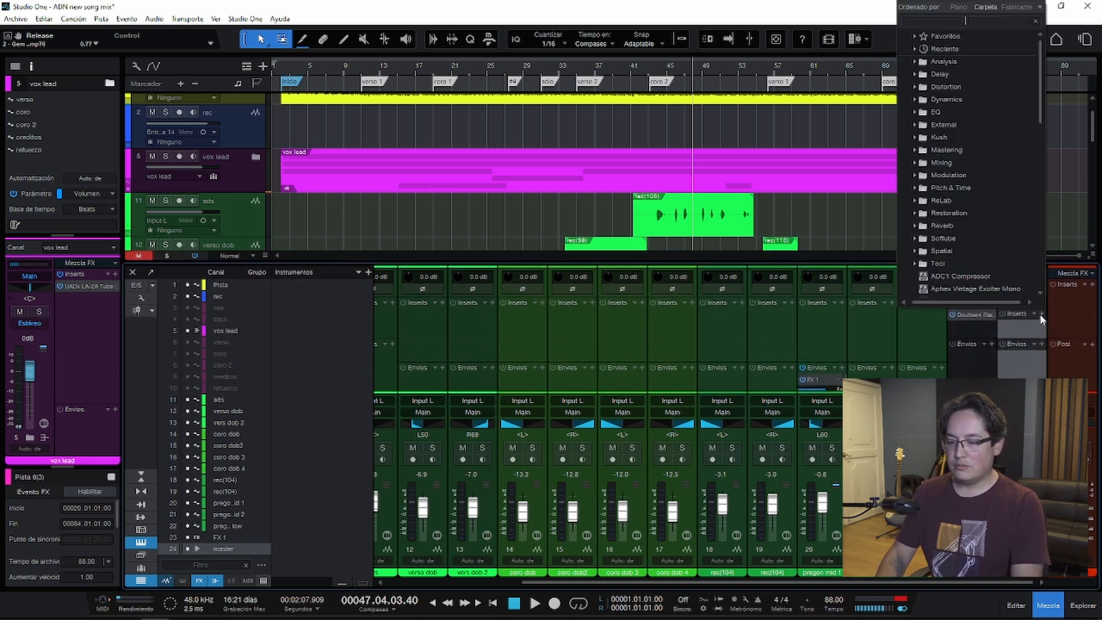
text(gcom)
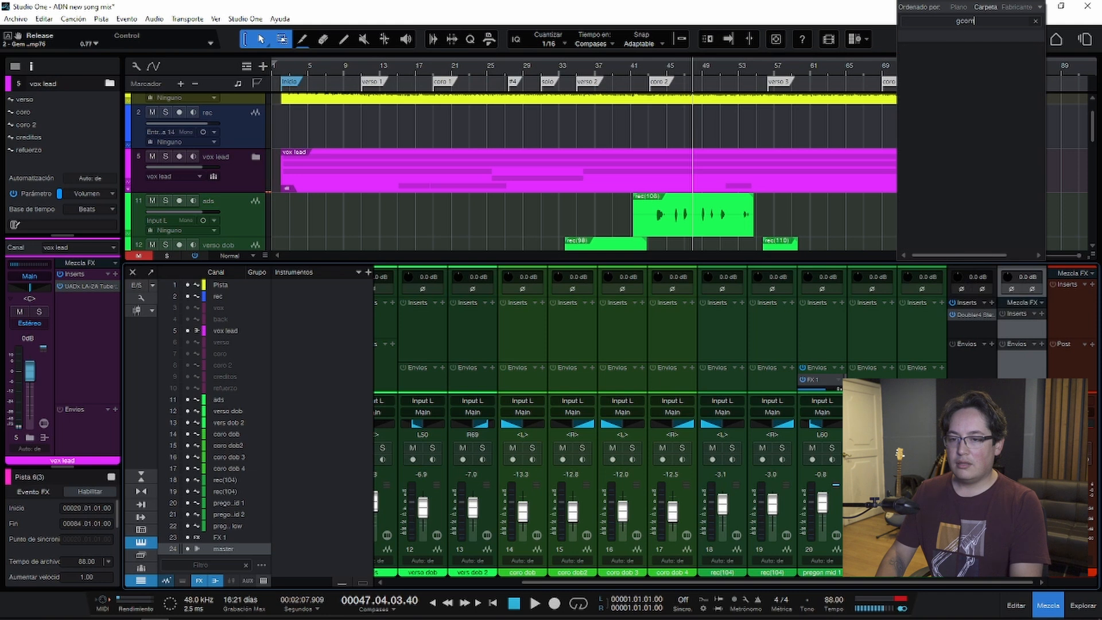
key(BackSpace)
key(BackSpace)
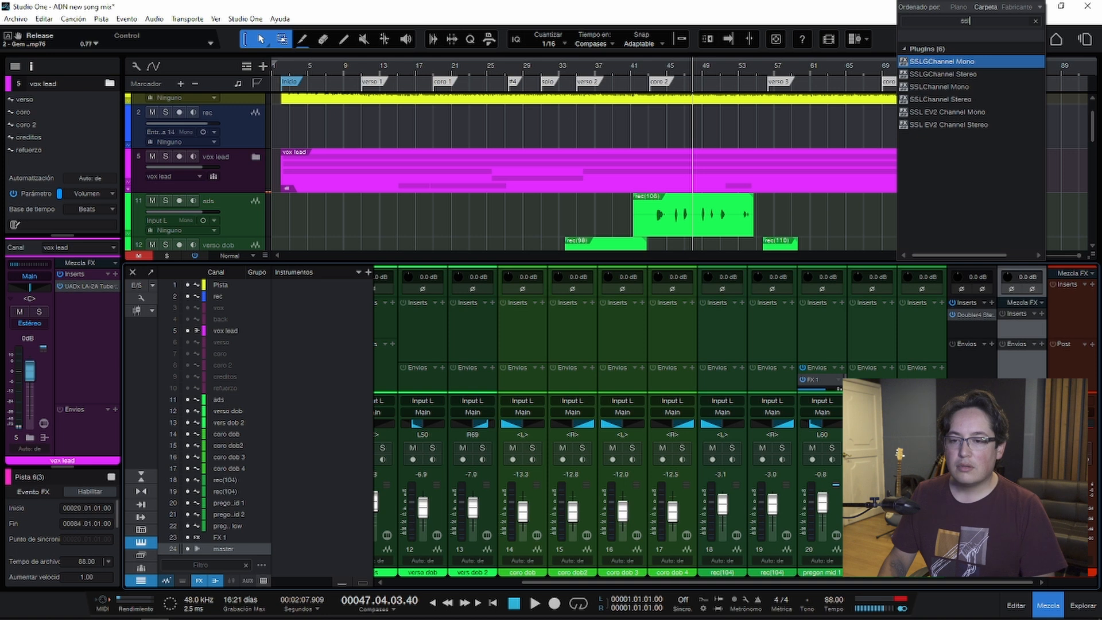
click(1041, 314)
- Sort the insert effects by manufacturer, insert Overloud's Gem Comp G on the master bus and close its window
click(1042, 314)
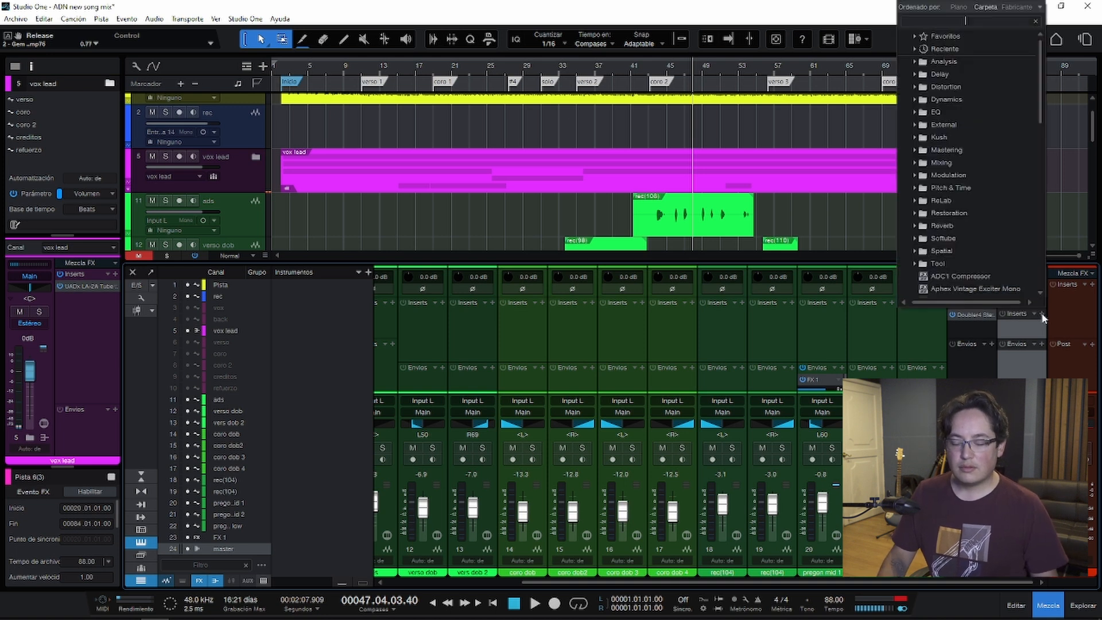
scroll(961, 149, down, 3)
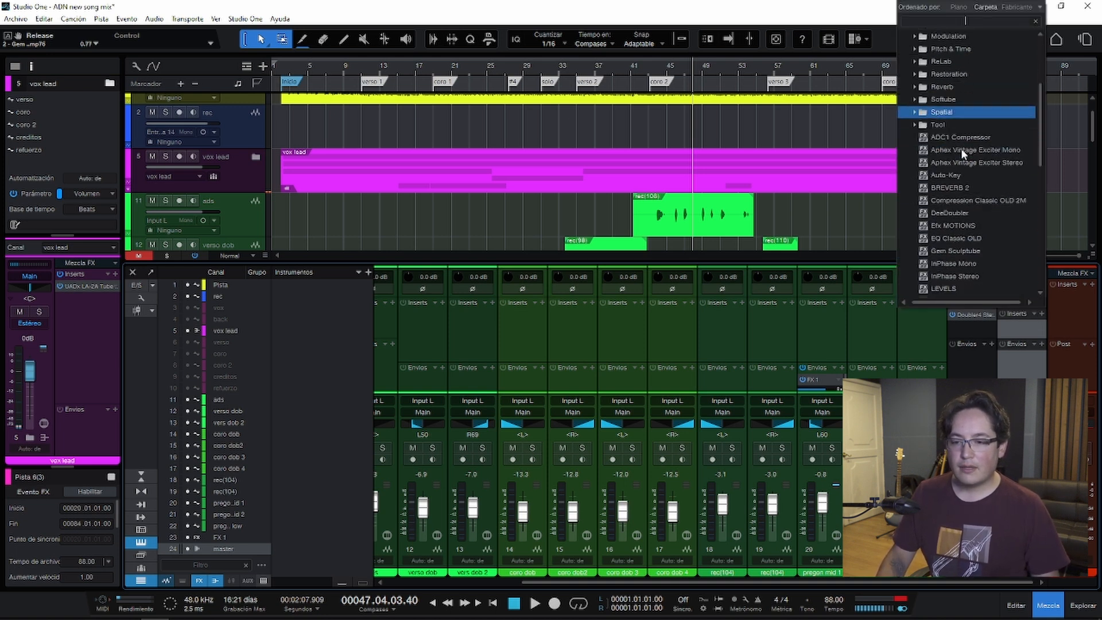
click(1016, 7)
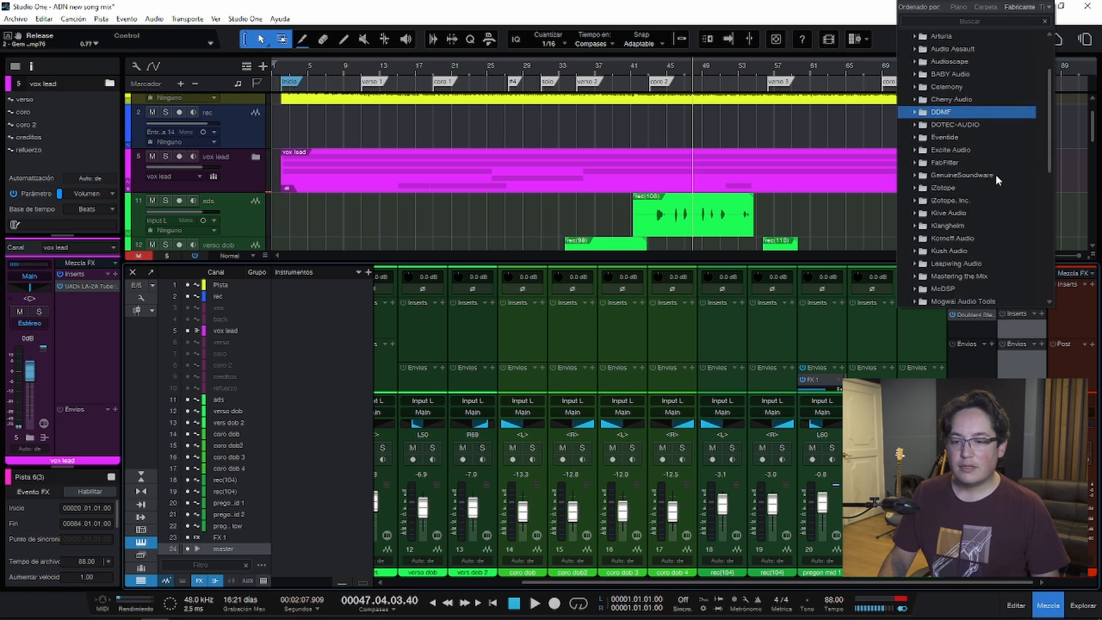
scroll(993, 177, down, 3)
scroll(993, 177, down, 2)
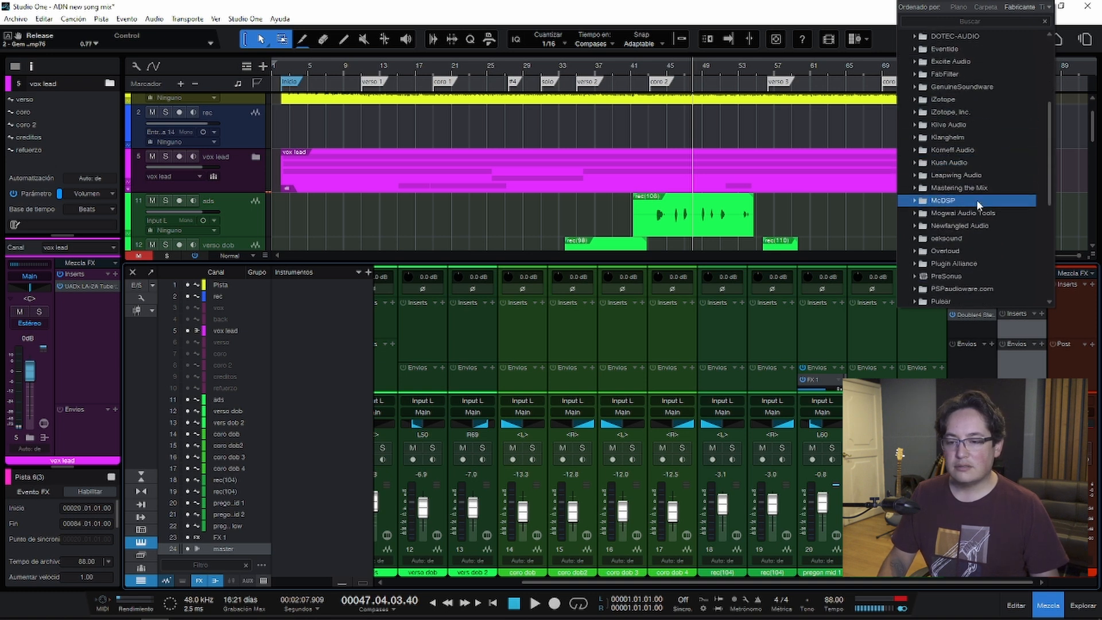
click(976, 236)
scroll(976, 233, down, 2)
click(1018, 226)
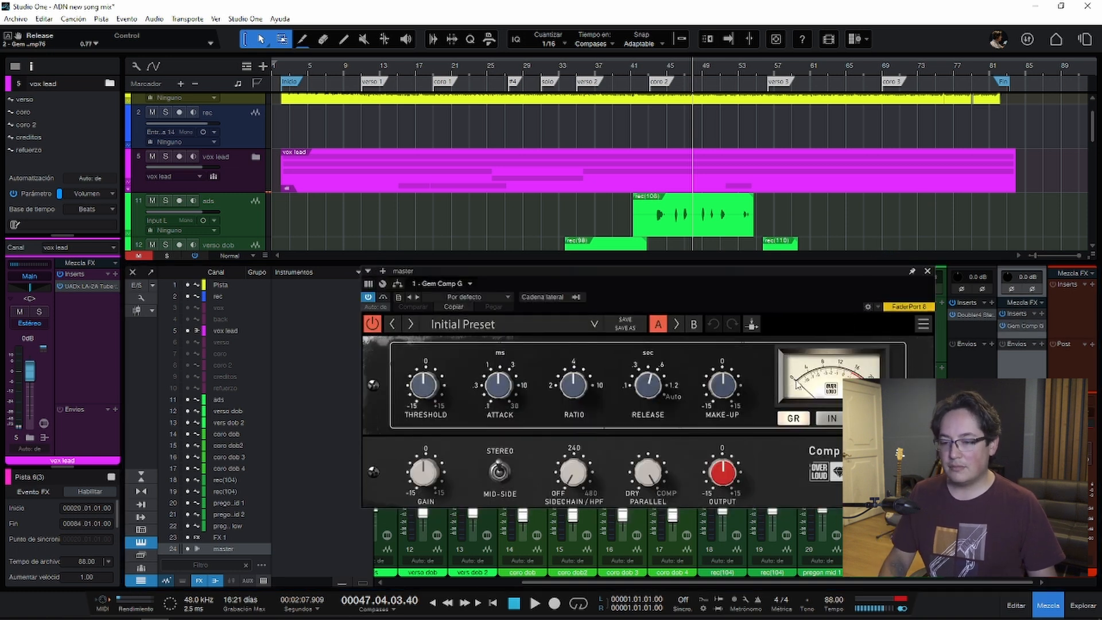
click(926, 272)
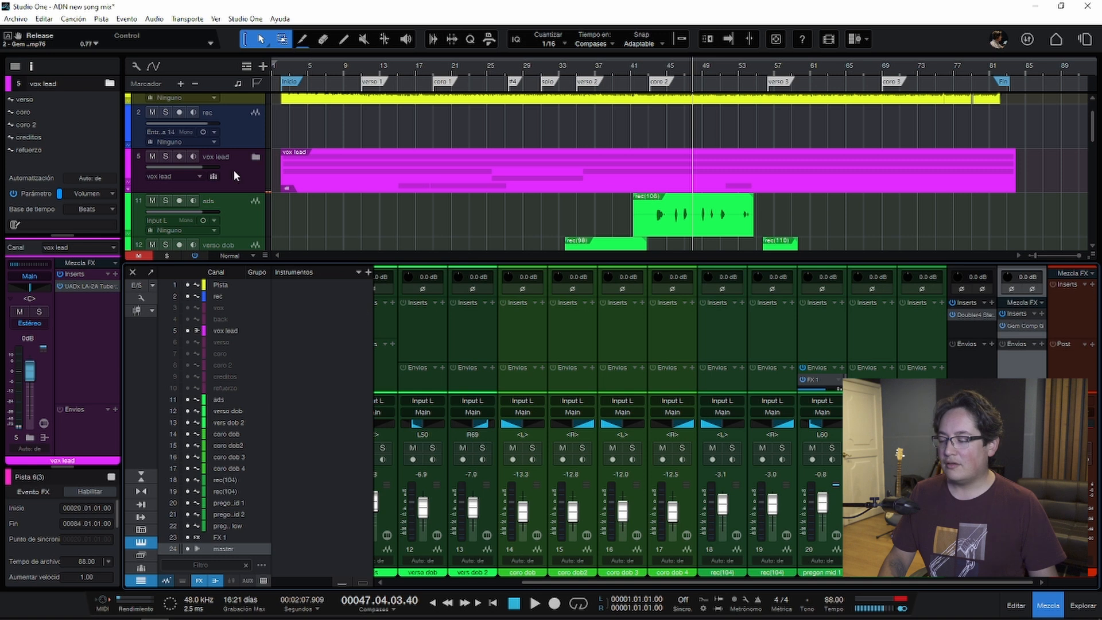
- Route the output of the vox lead bus to the master bus
click(32, 276)
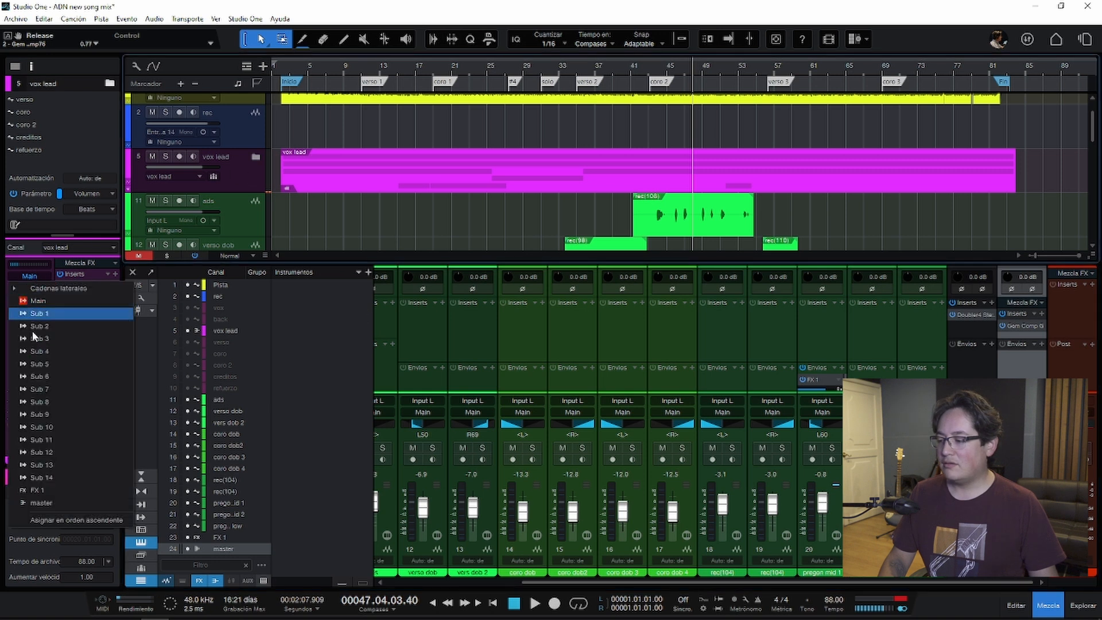
click(69, 494)
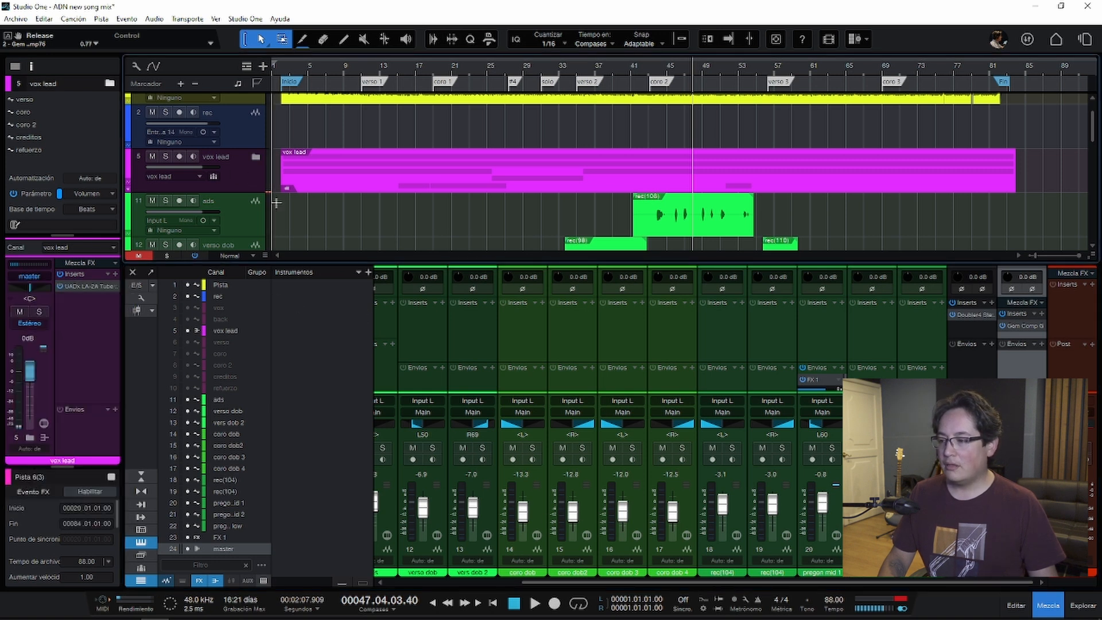
drag(542, 582, 468, 583)
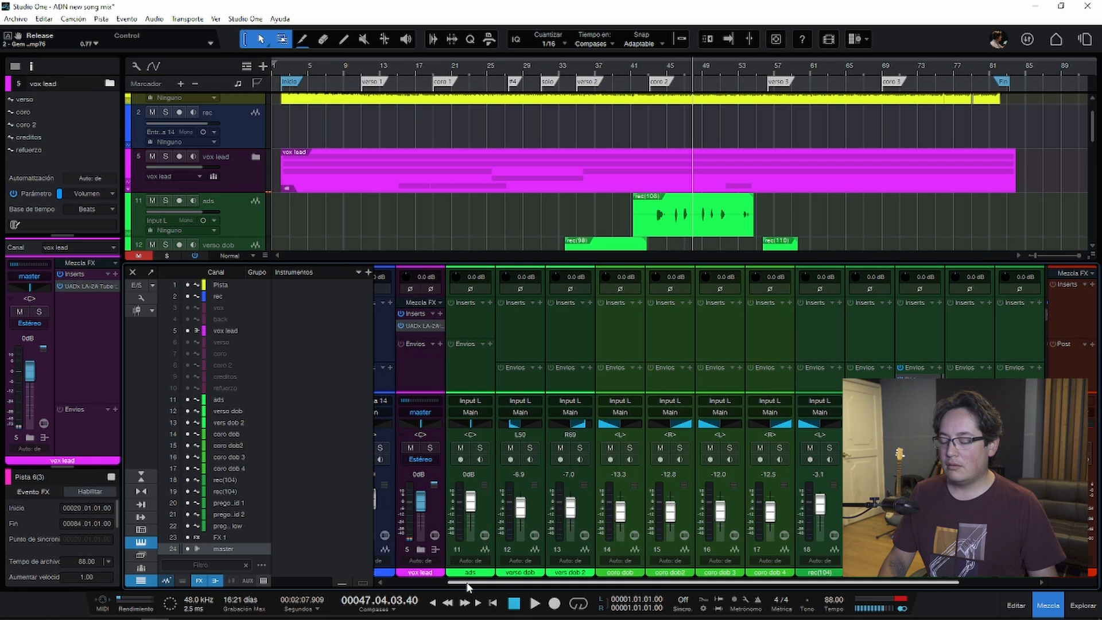
- Pack the backing vocal tracks from ads to pregon low into a folder and name it coros
click(489, 491)
scroll(322, 225, down, 3)
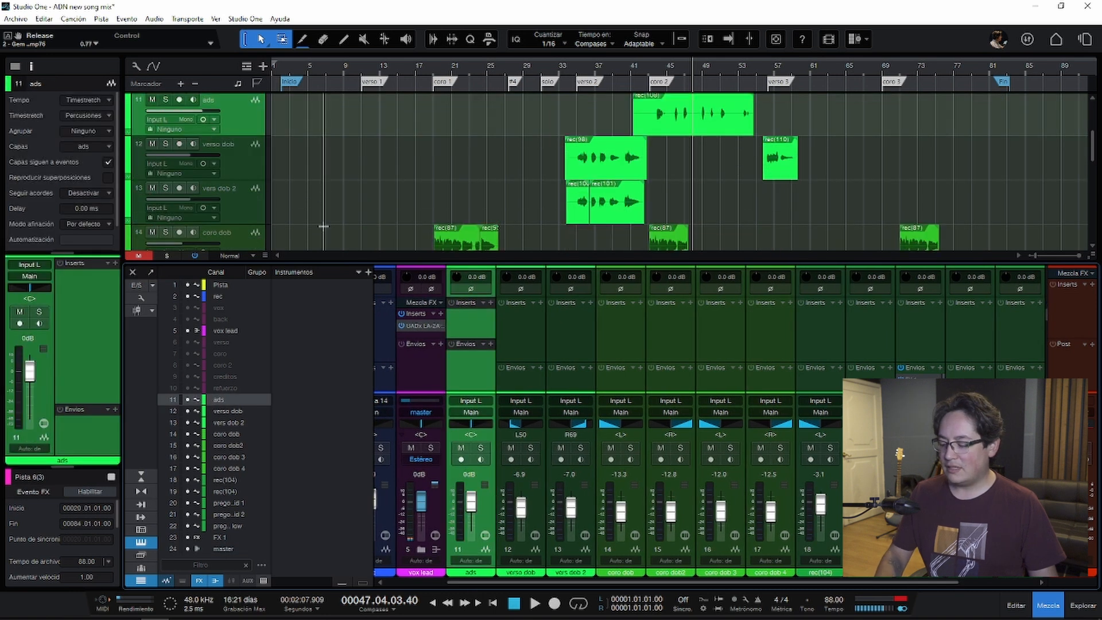
key(F3)
scroll(281, 283, down, 1)
shift+click(262, 532)
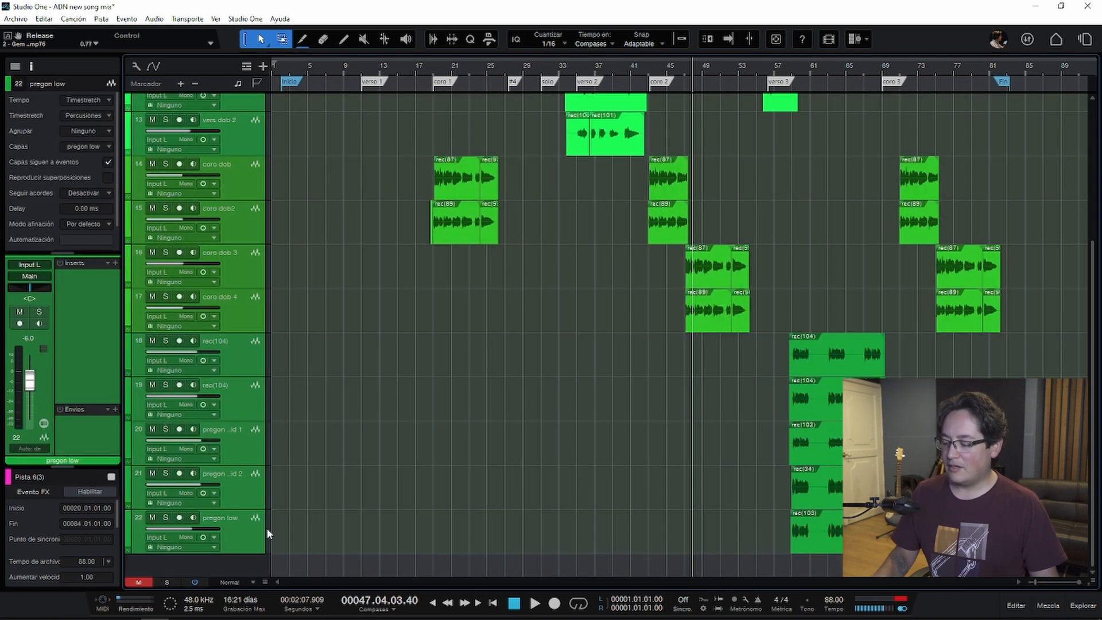
key(ctrl+g)
double_click(214, 234)
text(coros)
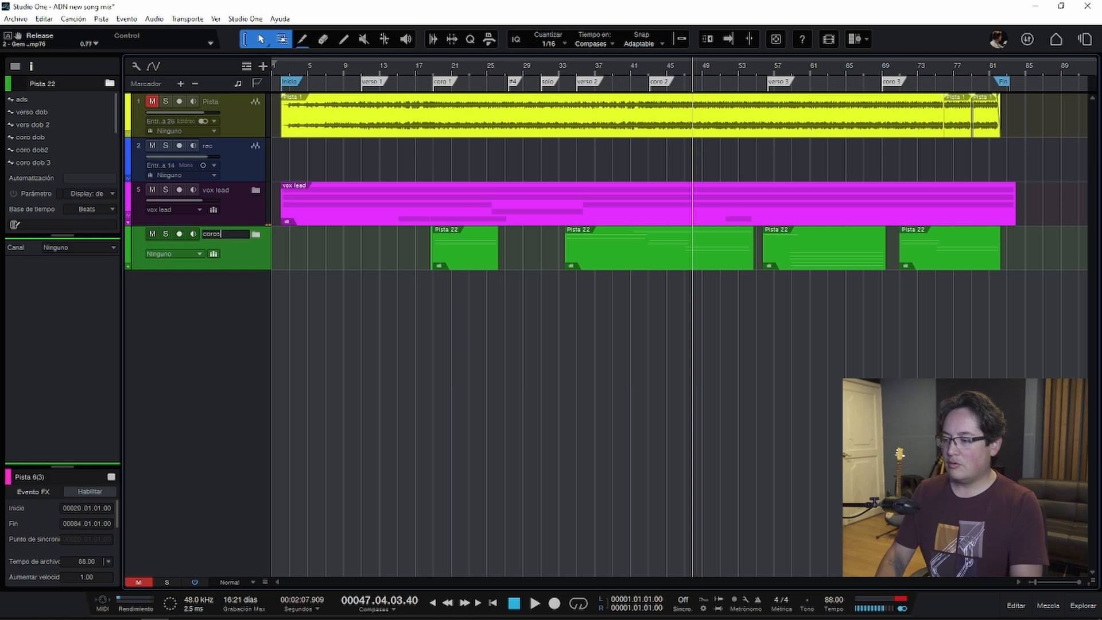
key(Return)
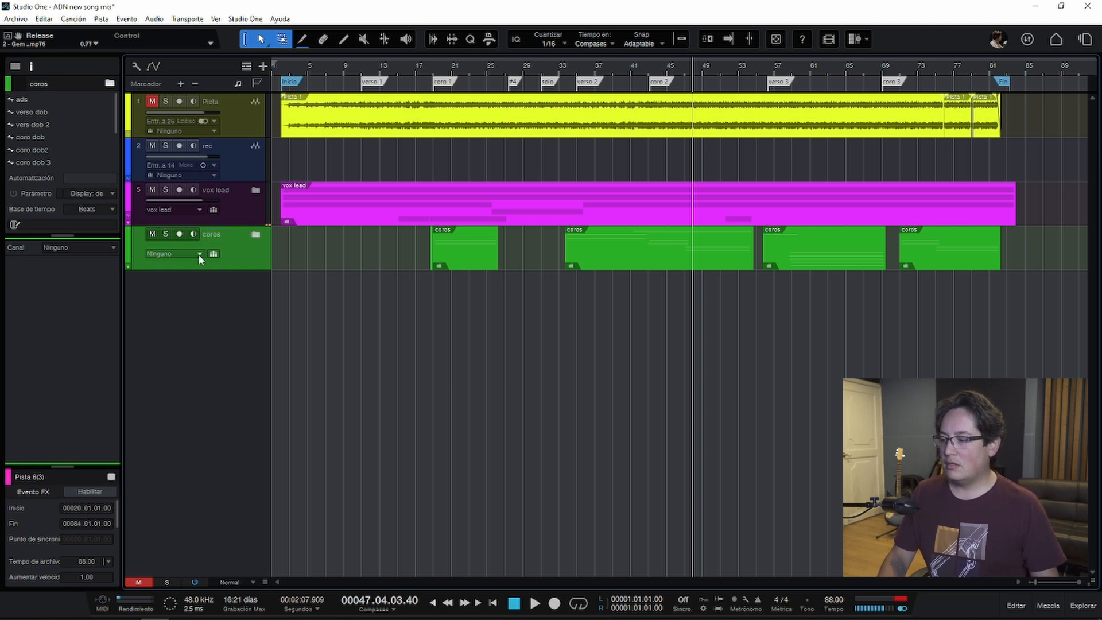
- Add a bus channel for the coros folder and route its output to the master bus
click(198, 254)
click(222, 504)
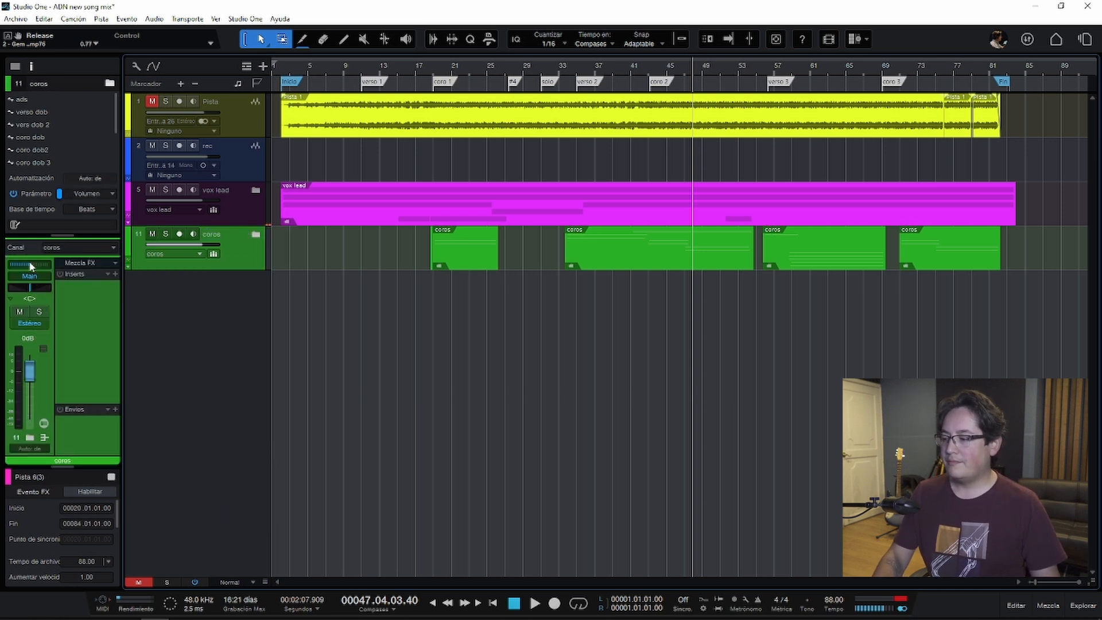
click(30, 277)
click(53, 514)
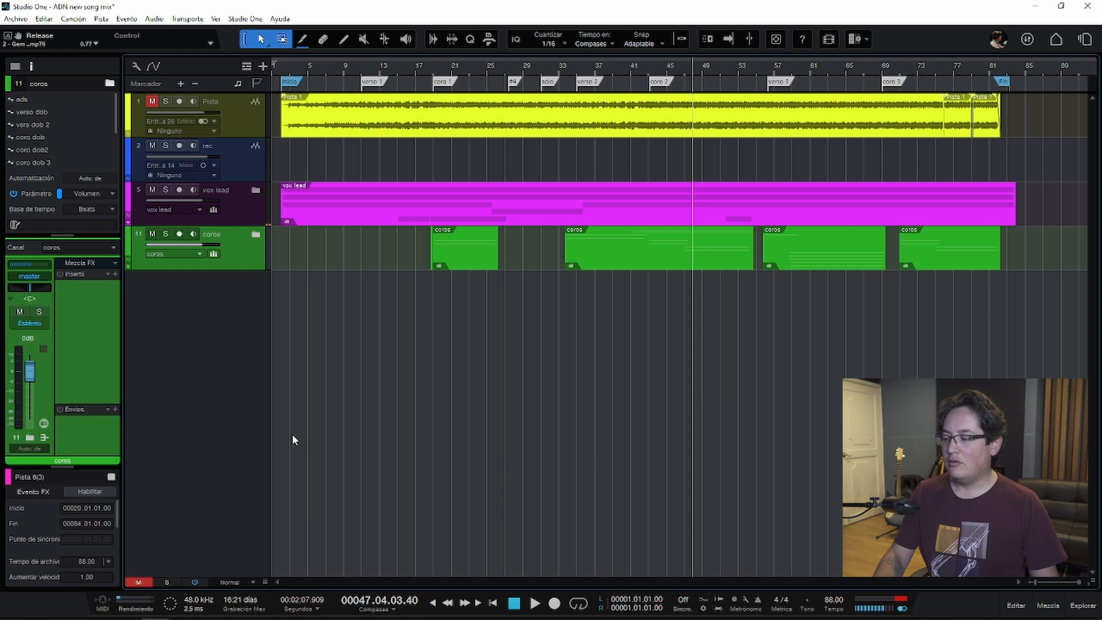
- Show the mixer, play the song and briefly mute the master bus to check the vocal routing
key(F3)
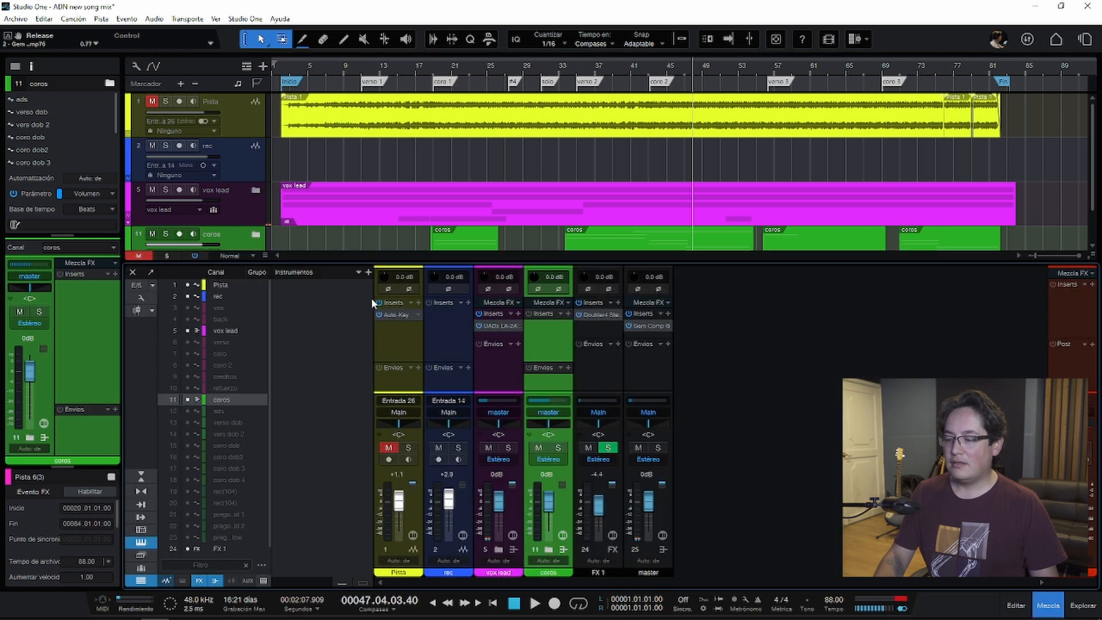
key(space)
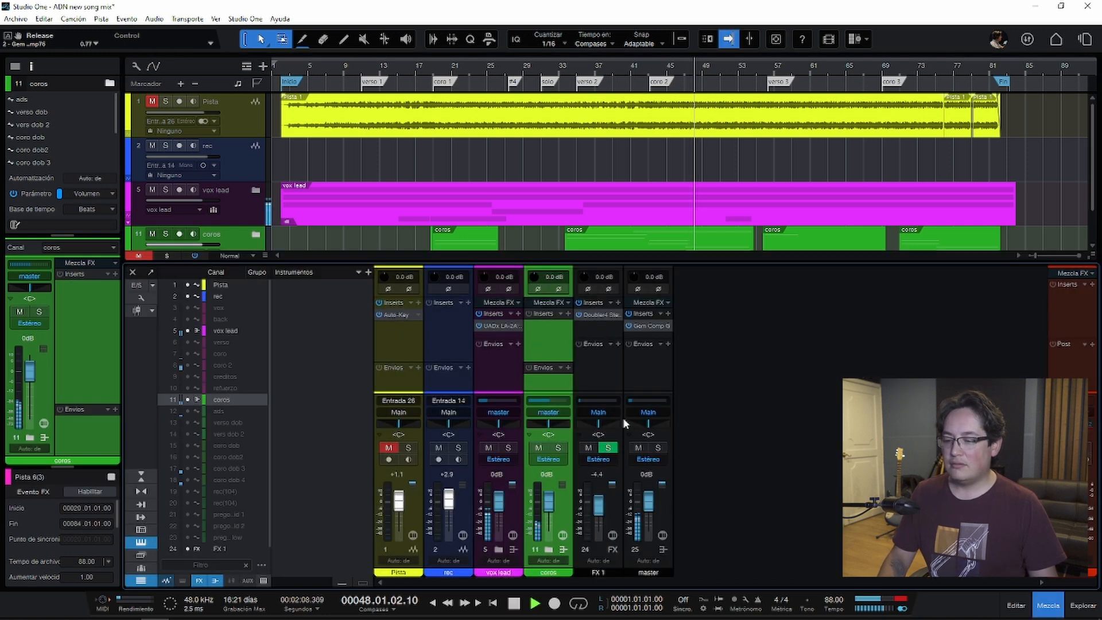
click(638, 448)
click(637, 448)
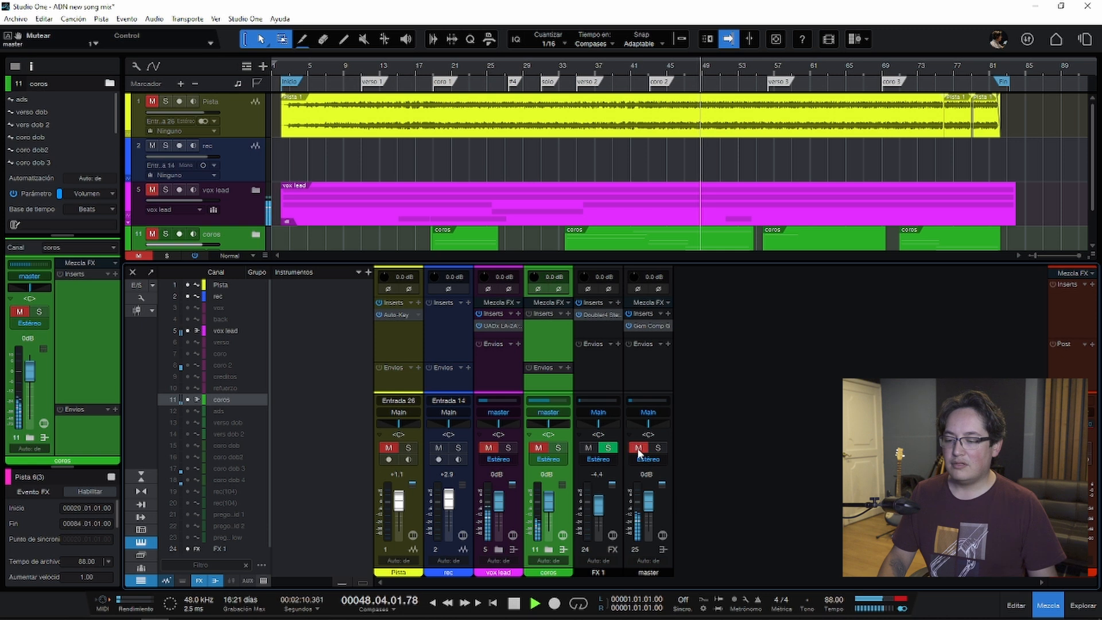
- Raise the Threshold of Gem Comp G on the master bus to 0.64, stop playback and close the mixer
click(649, 326)
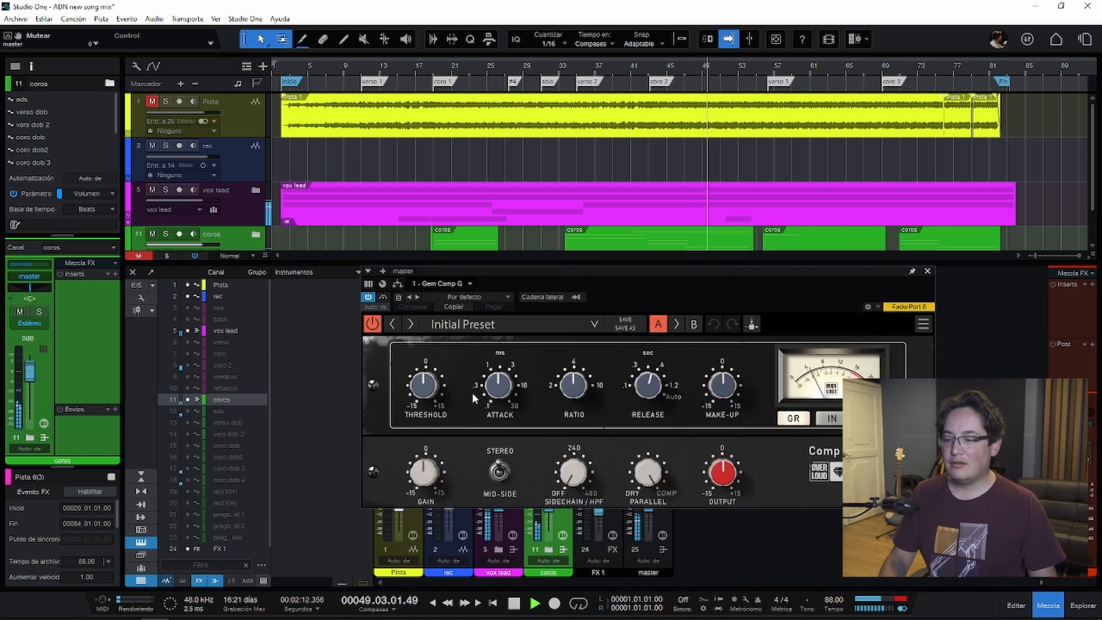
key(space)
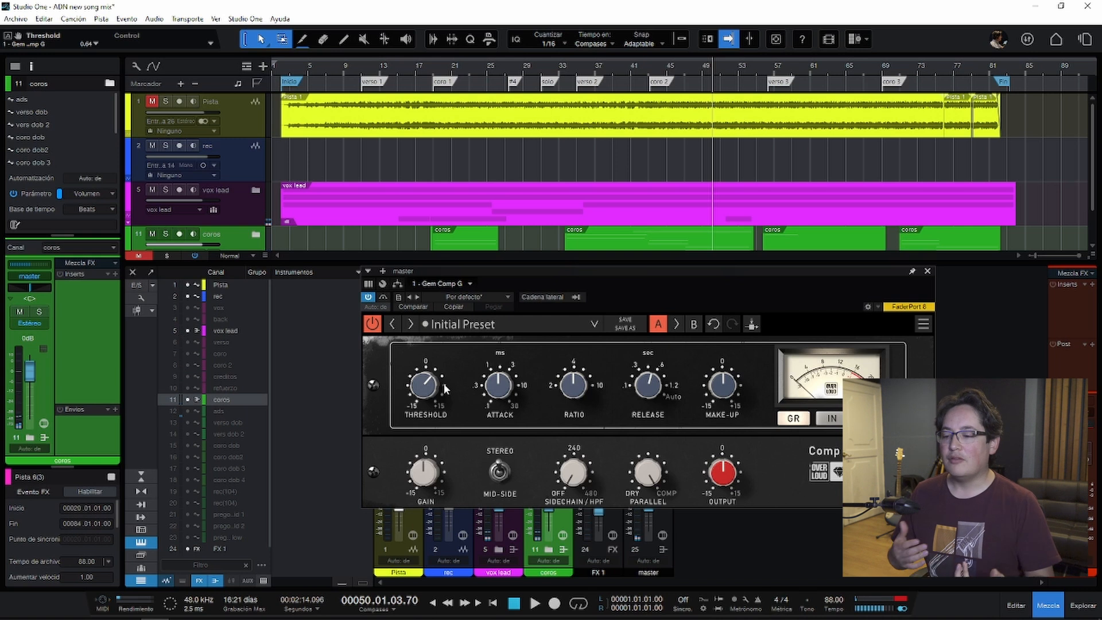
click(927, 271)
key(F3)
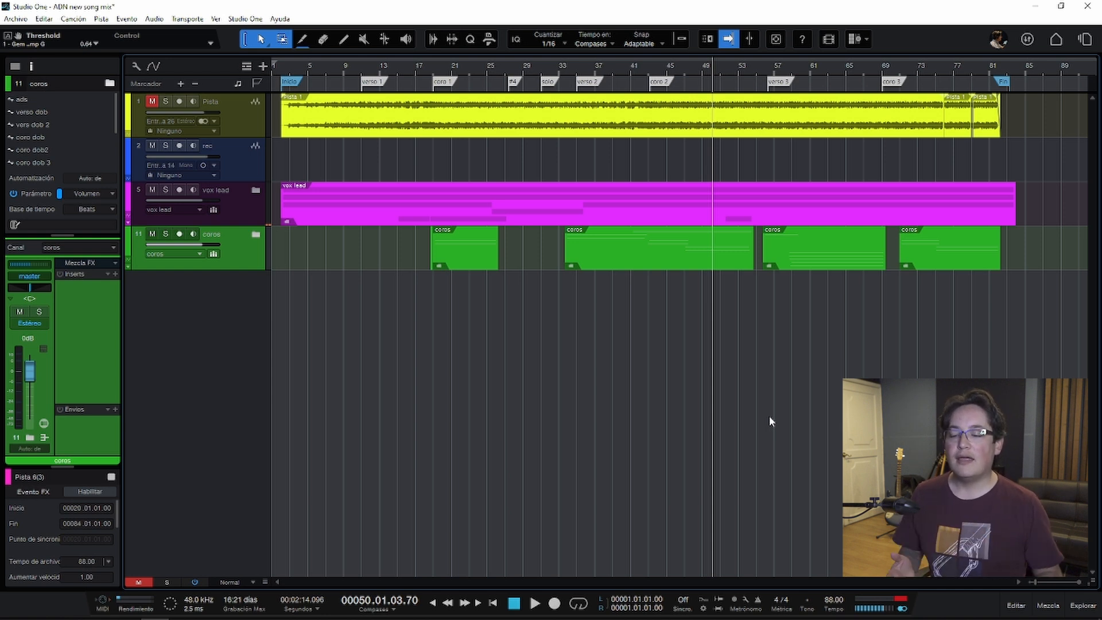
- Review the audio device and processing settings in the program options without changing them
key(ctrl+comma)
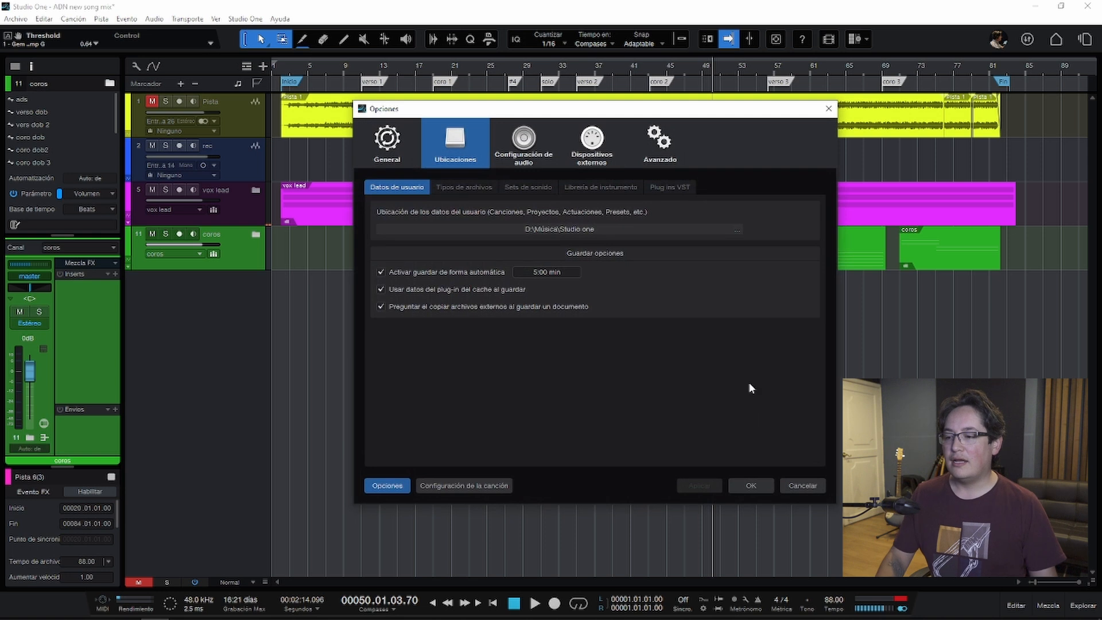
click(539, 152)
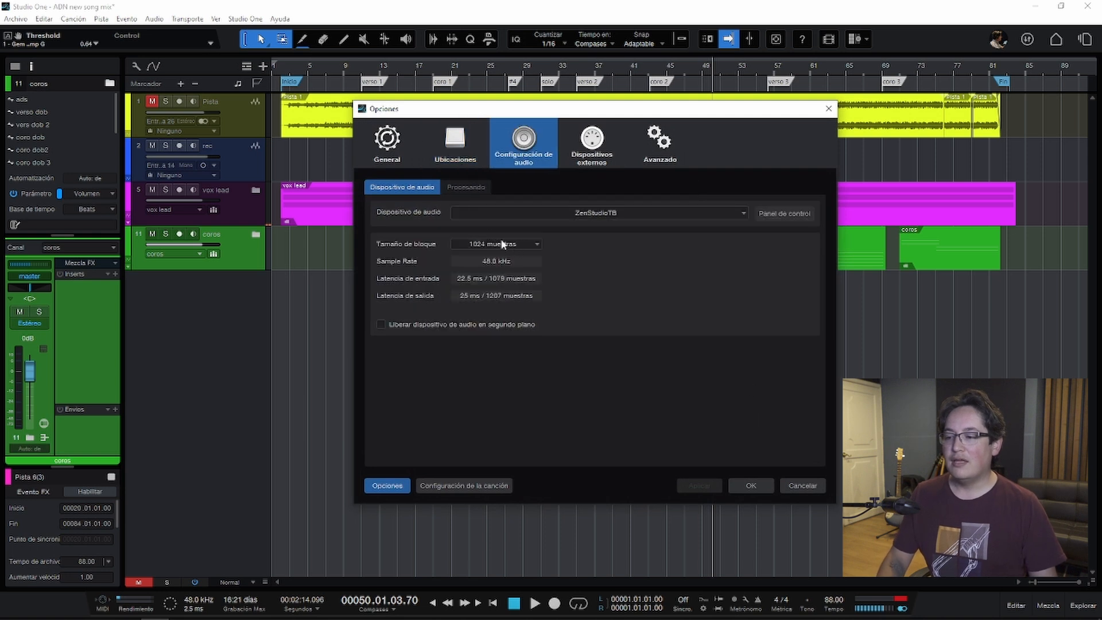
click(465, 189)
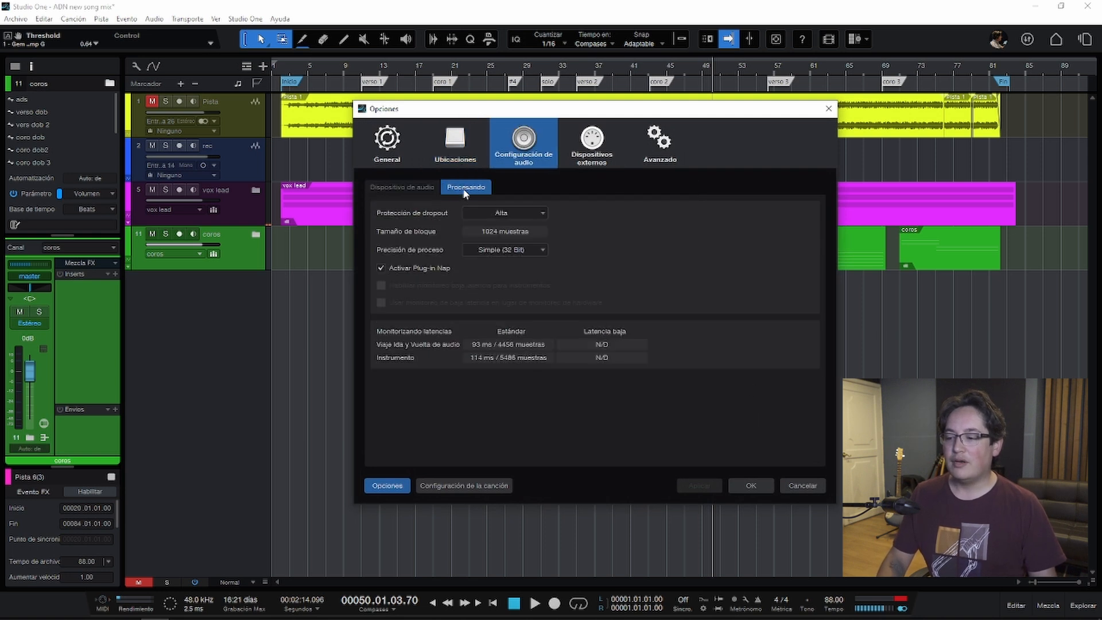
click(413, 188)
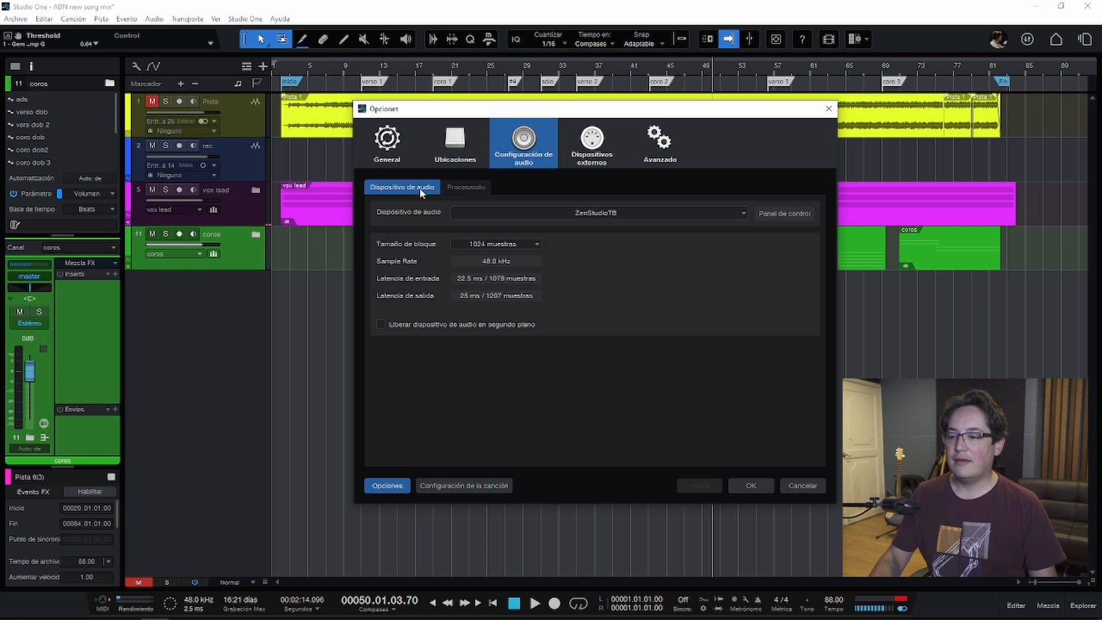
key(Escape)
- Check the sample rate in the song's general settings, leaving it unchanged, and close the song setup
key(ctrl+period)
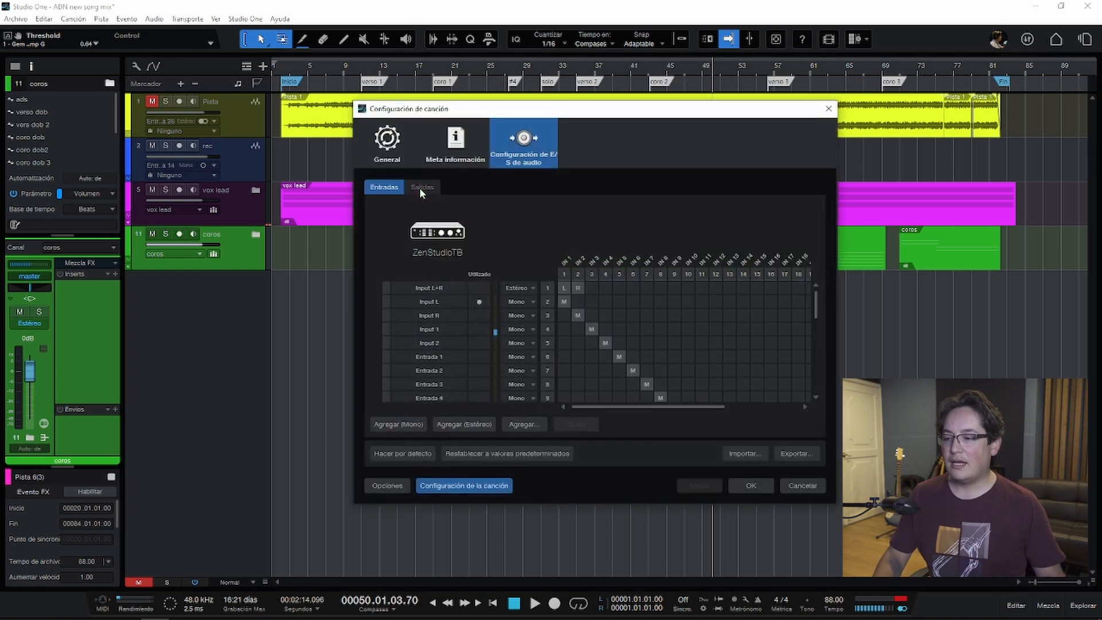
click(388, 152)
click(495, 212)
click(497, 208)
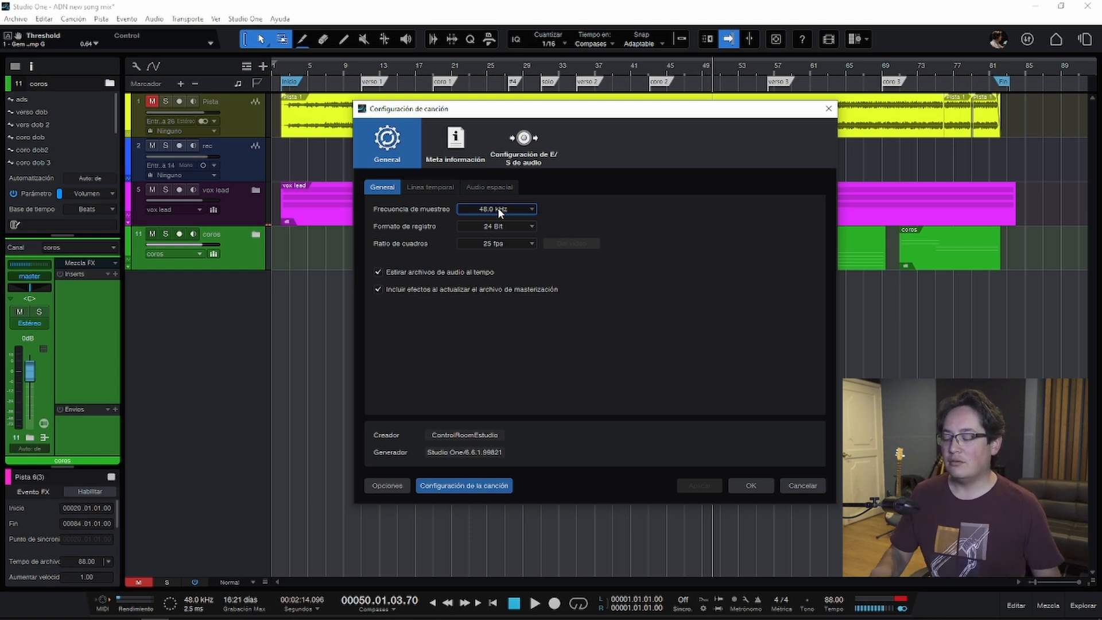
key(Escape)
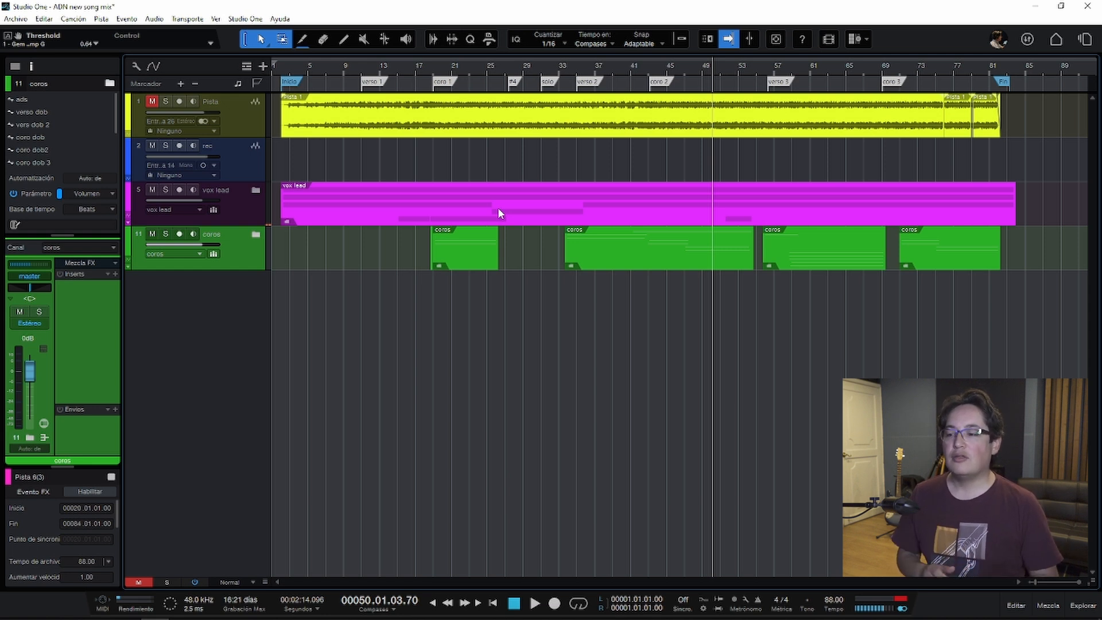
- Browse the files to the Canciones muestra folder in Música and select Actions-OneMinuteSmile Master.wav to inspect its audio format
key(F5)
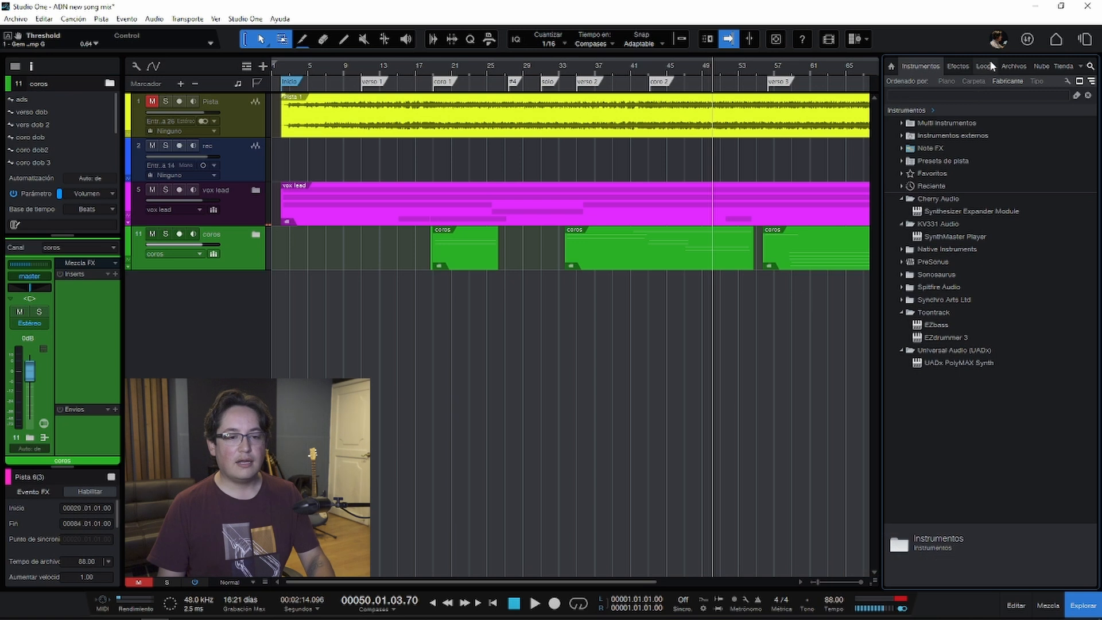
click(1014, 66)
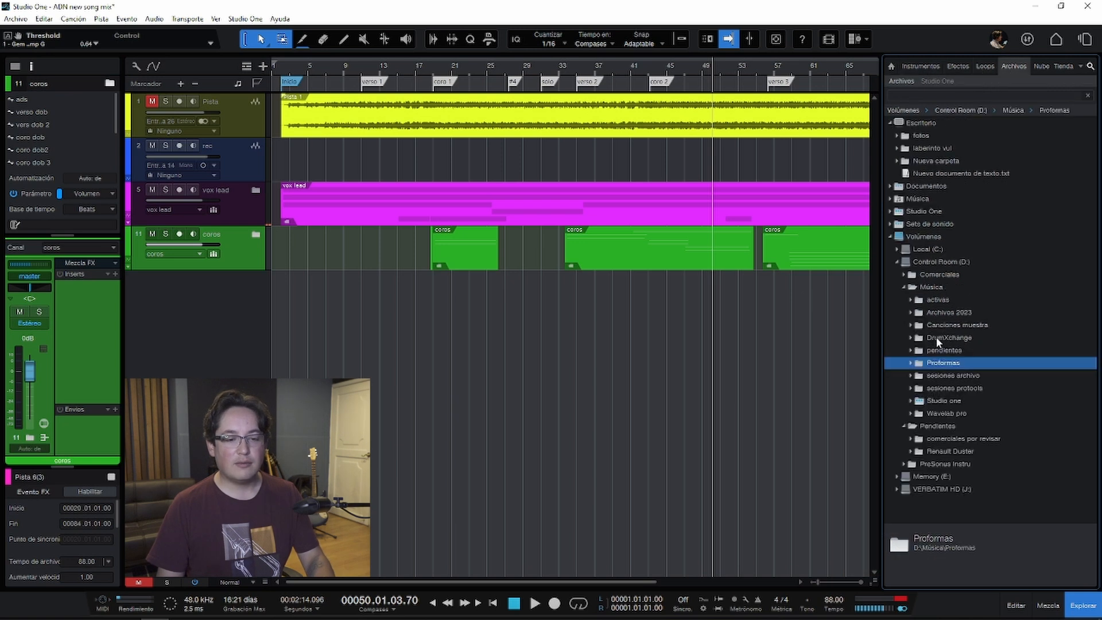
click(911, 325)
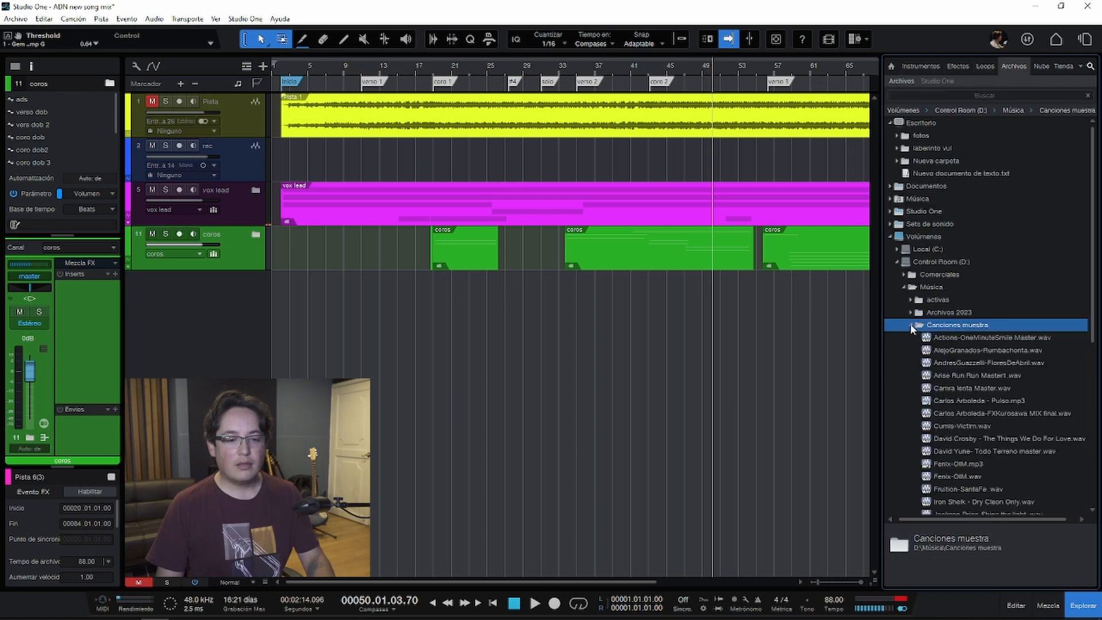
click(933, 338)
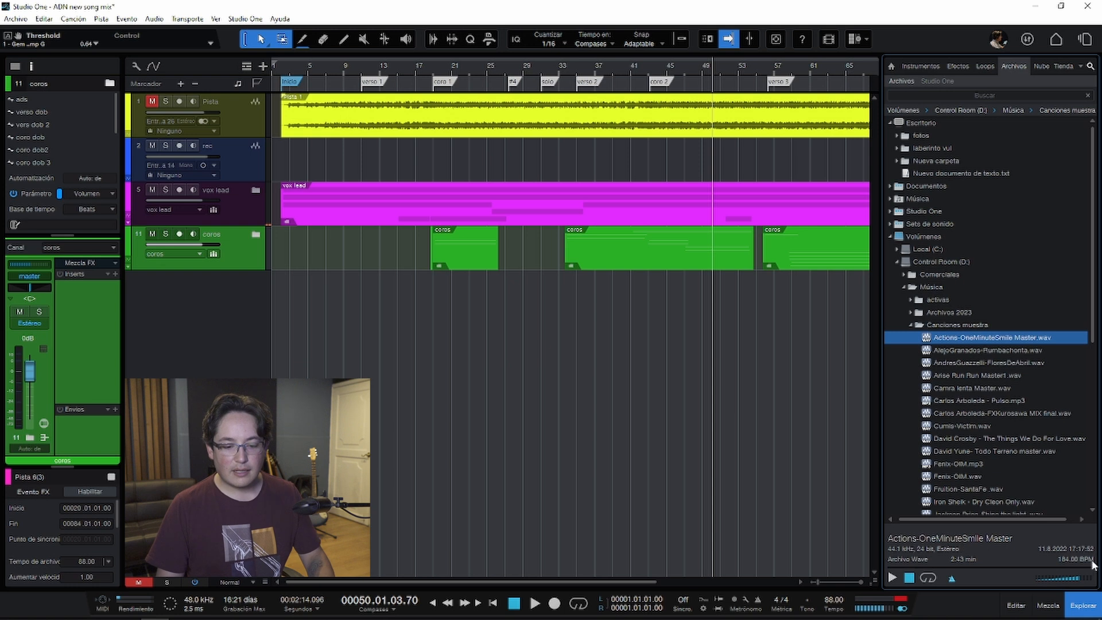